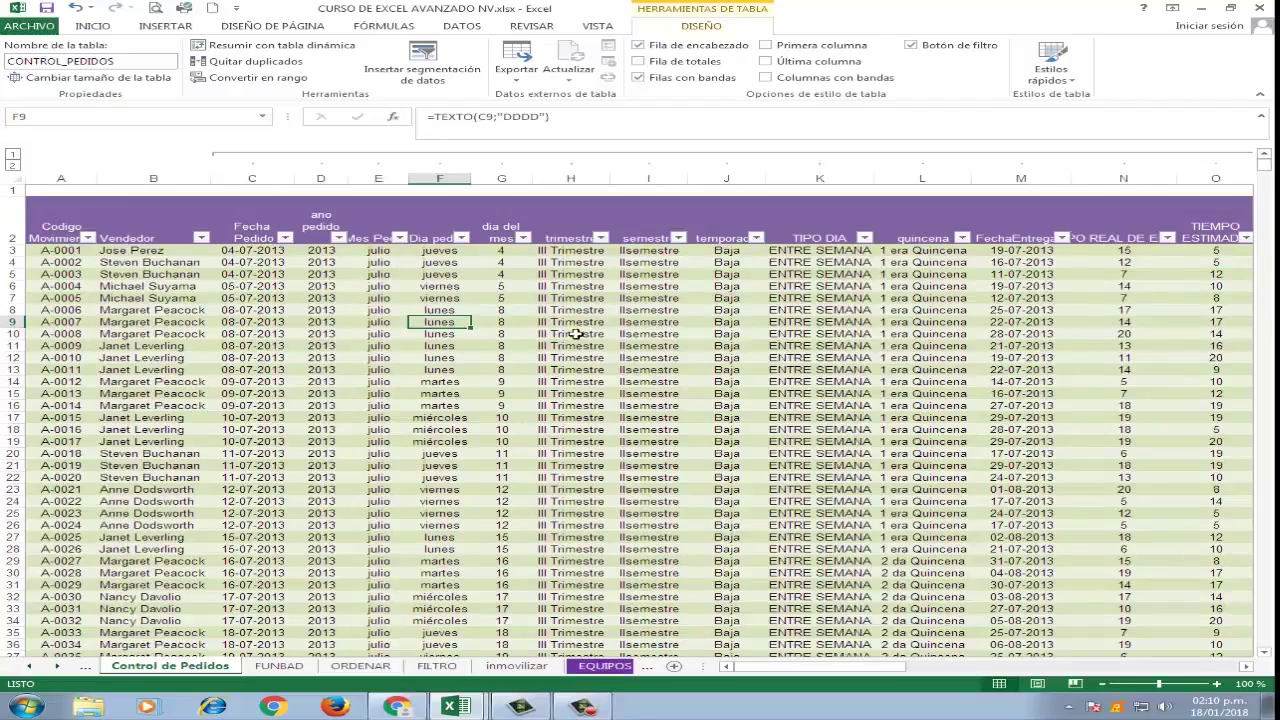
Step: Create a pivot table from the CONTROL_PEDIDOS table on a new worksheet
{"action": "left_click", "coordinate": [165, 26]}
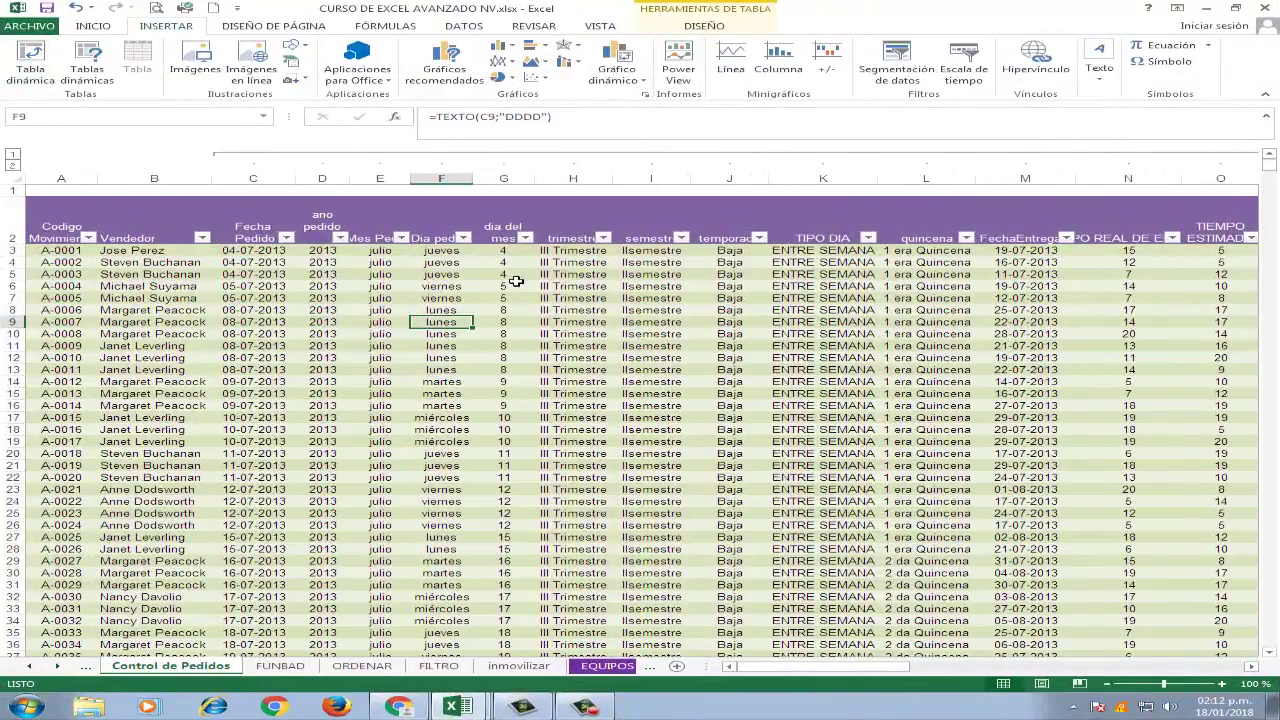
{"action": "left_click", "coordinate": [31, 62]}
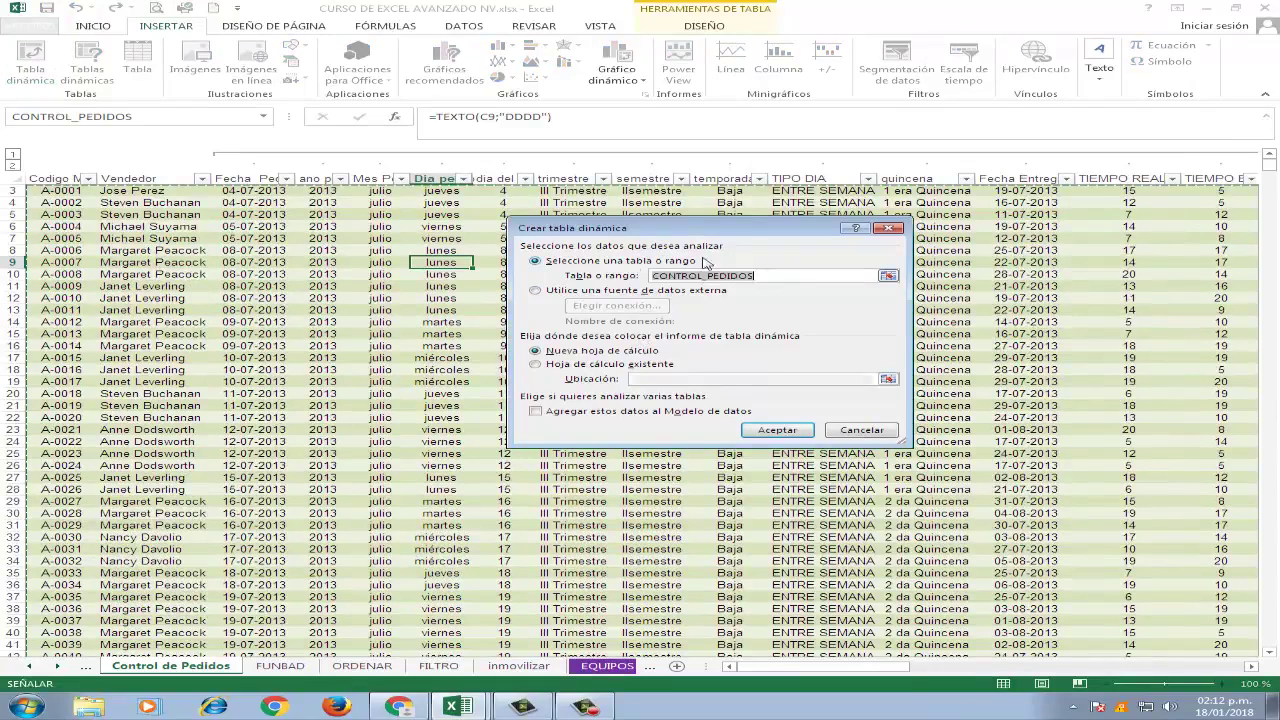
{"action": "left_click", "coordinate": [776, 431]}
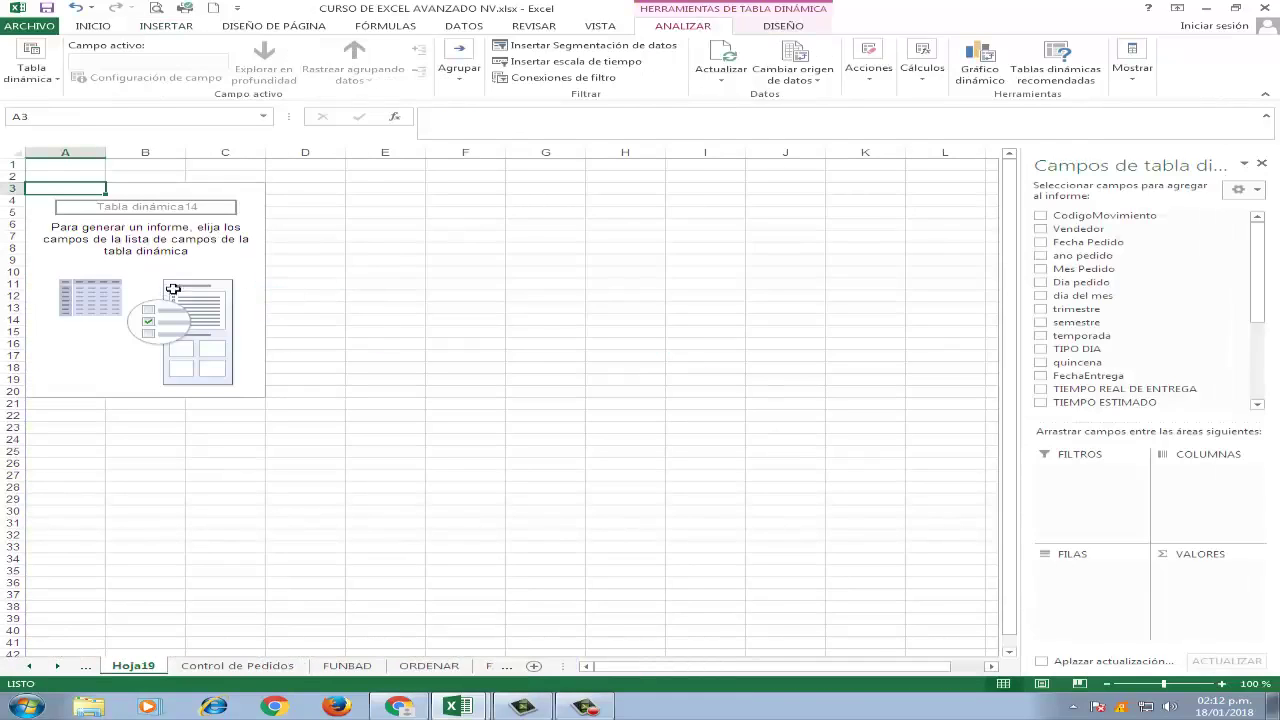
{"action": "scroll", "coordinate": [176, 293], "scroll_direction": "up", "scroll_amount": 4, "text": "ctrl"}
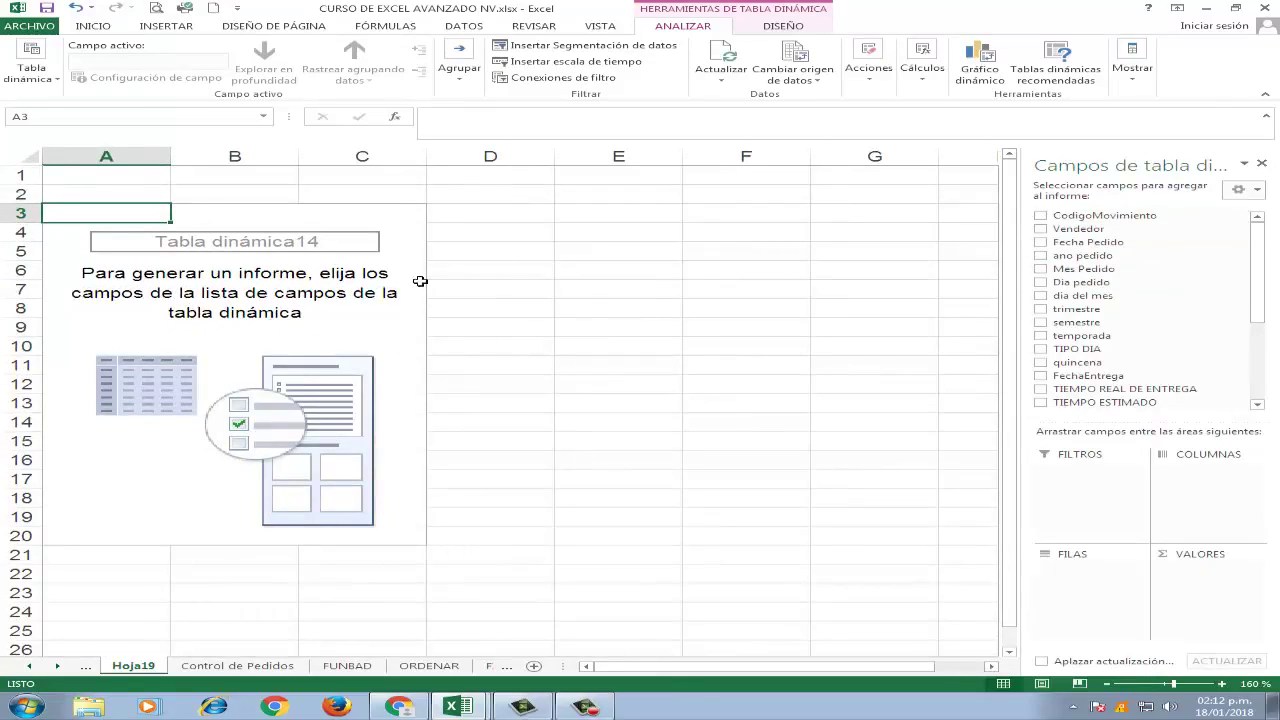
Step: Lay out the pivot table with Vendedor as rows and Mes Pedido as columns, and narrow column B
{"action": "left_click_drag", "start_coordinate": [1094, 230], "coordinate": [1104, 580]}
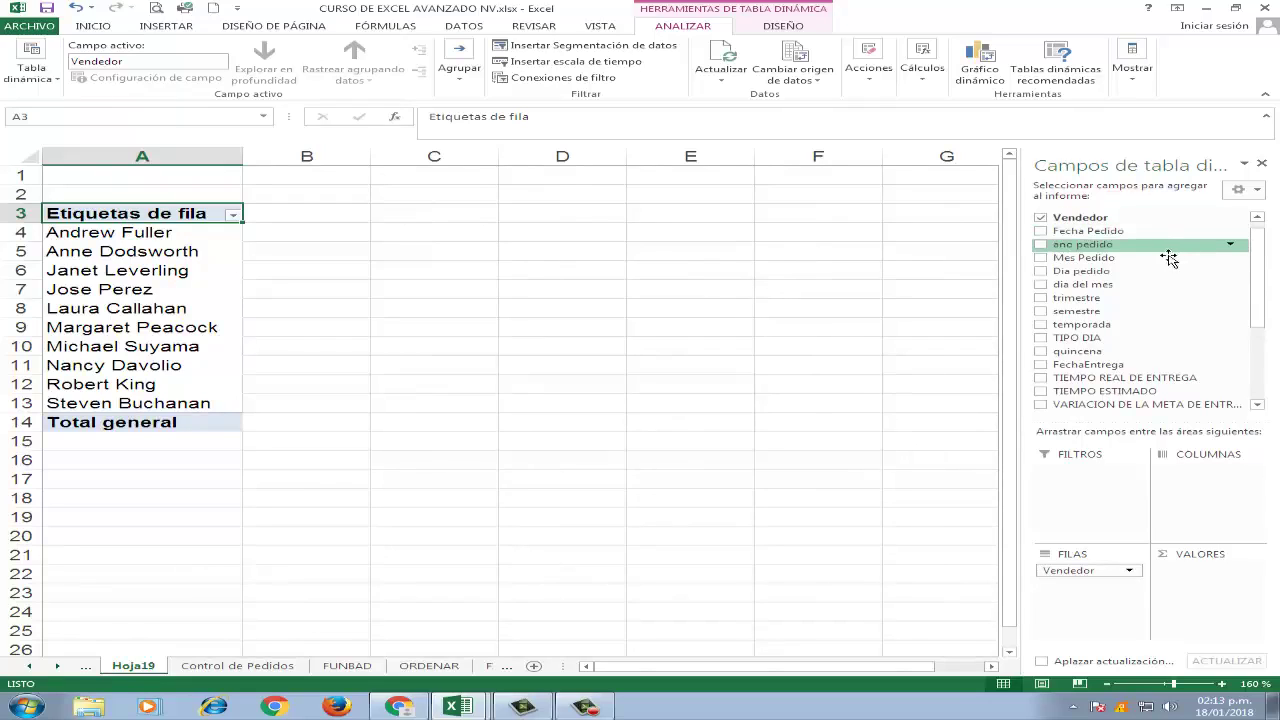
{"action": "left_click_drag", "start_coordinate": [1083, 258], "coordinate": [1255, 488]}
{"action": "left_click_drag", "start_coordinate": [511, 170], "coordinate": [362, 178]}
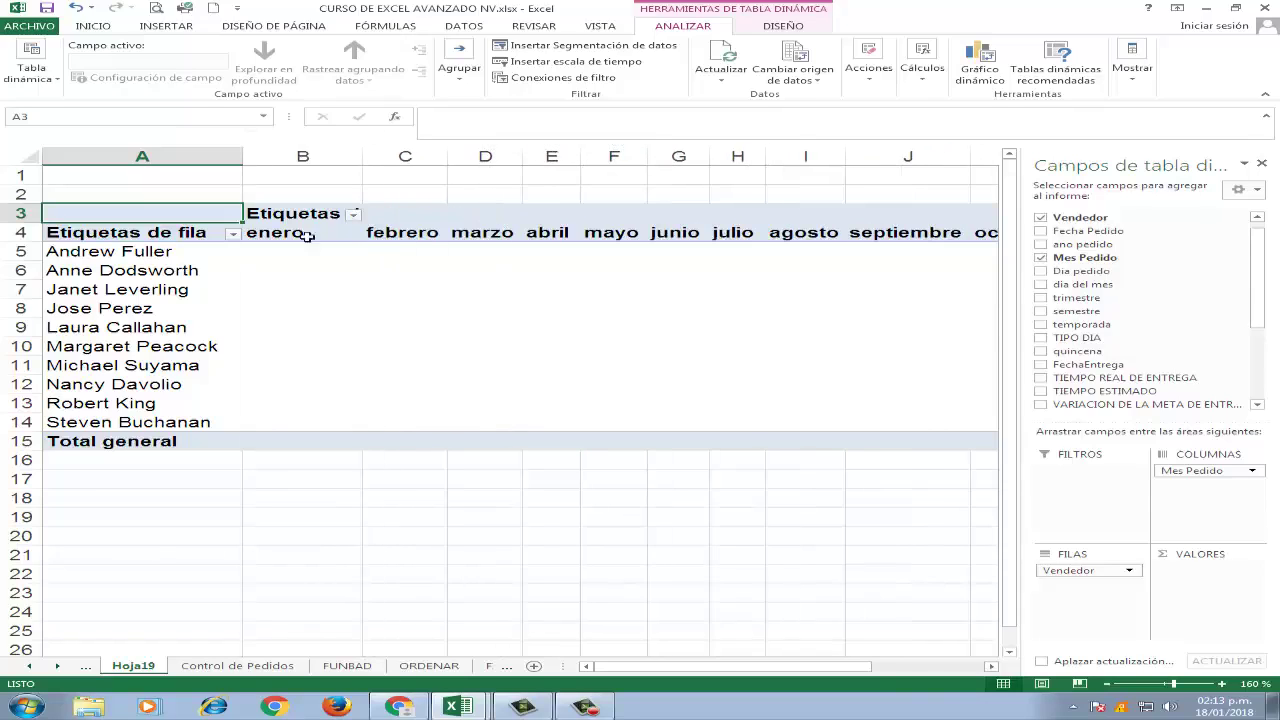
Step: Add the Cantidad field to the pivot table's values as a sum
{"action": "left_click", "coordinate": [735, 310]}
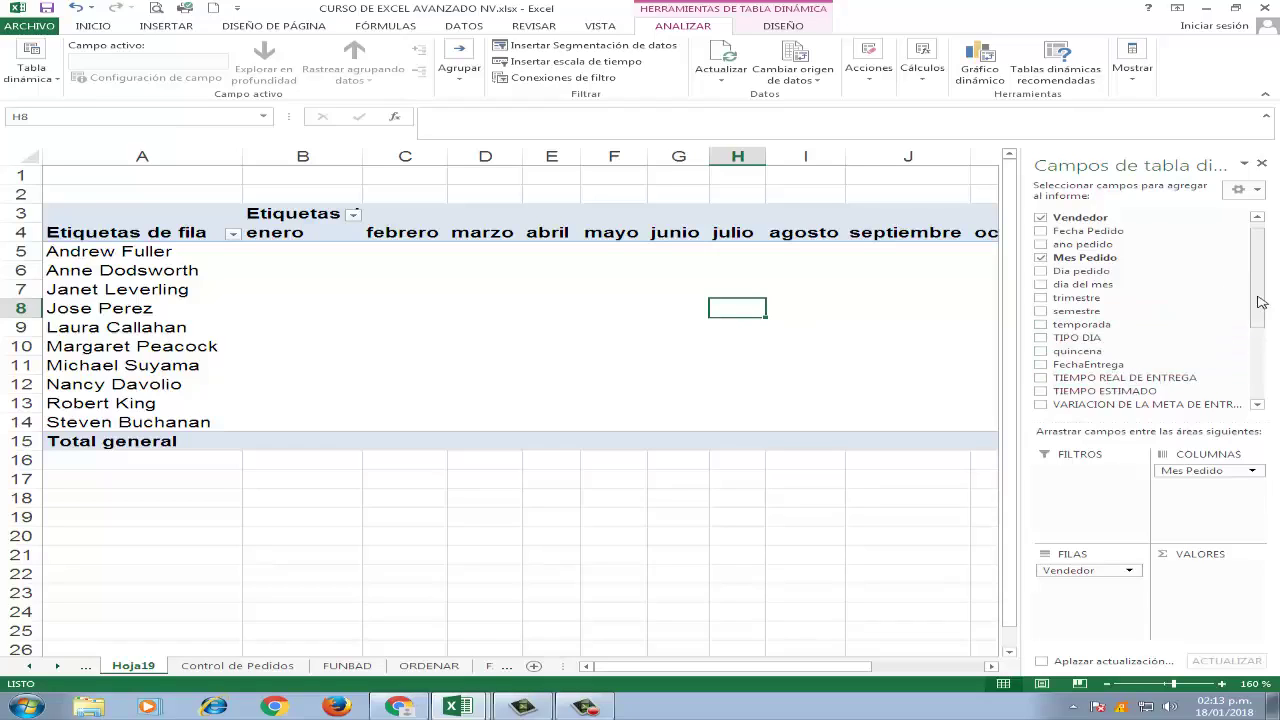
{"action": "left_click_drag", "start_coordinate": [1262, 302], "coordinate": [1262, 380]}
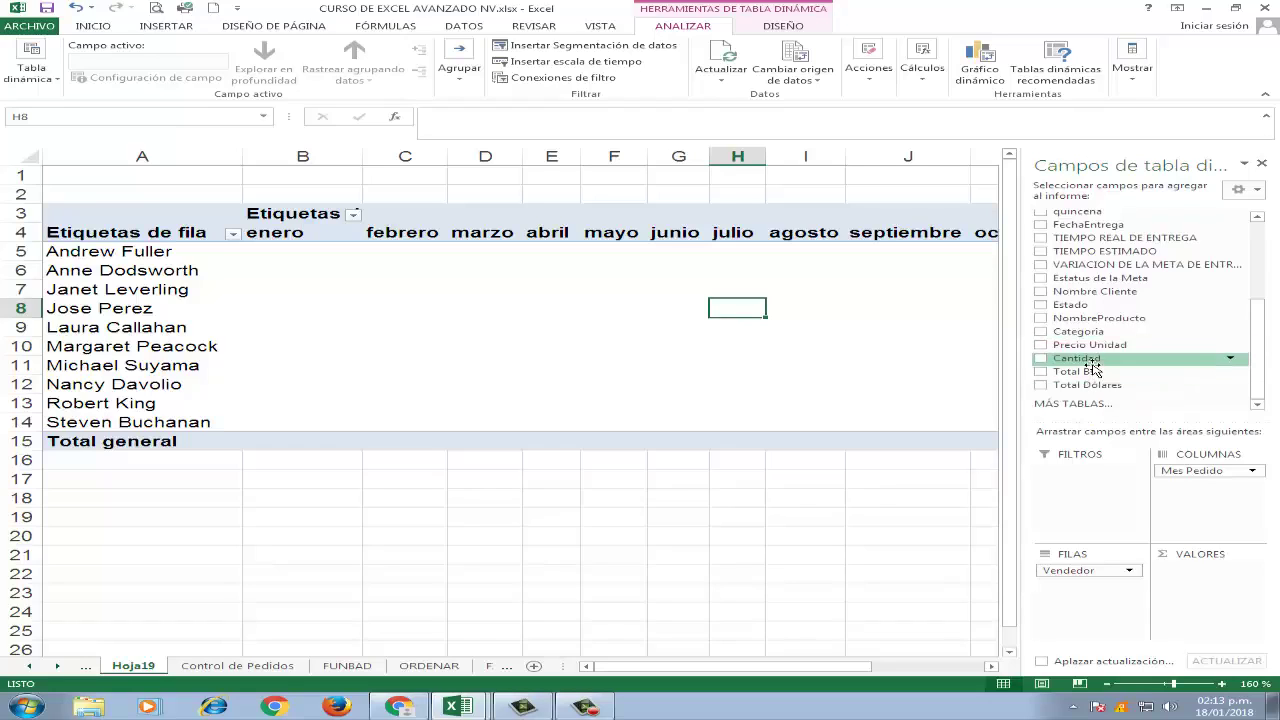
{"action": "left_click_drag", "start_coordinate": [1094, 369], "coordinate": [1212, 582]}
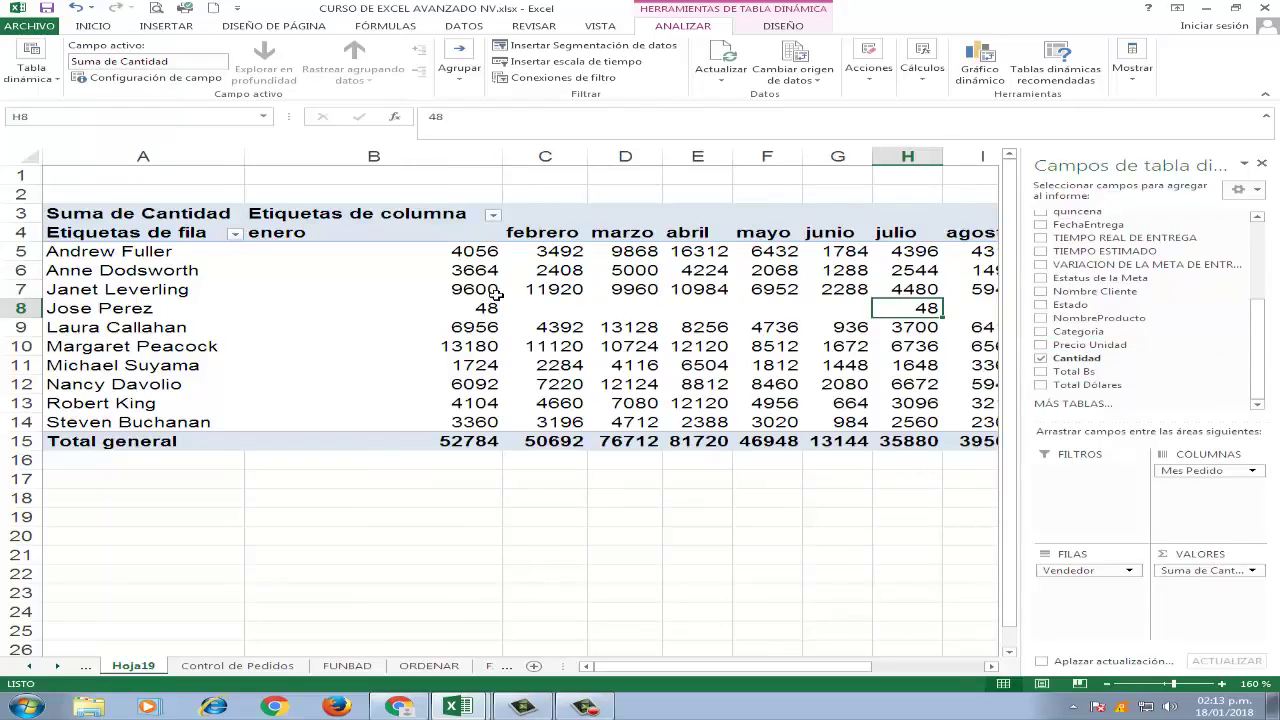
Step: Narrow the January column B and hide the pivot table field list
{"action": "left_click_drag", "start_coordinate": [500, 174], "coordinate": [353, 172]}
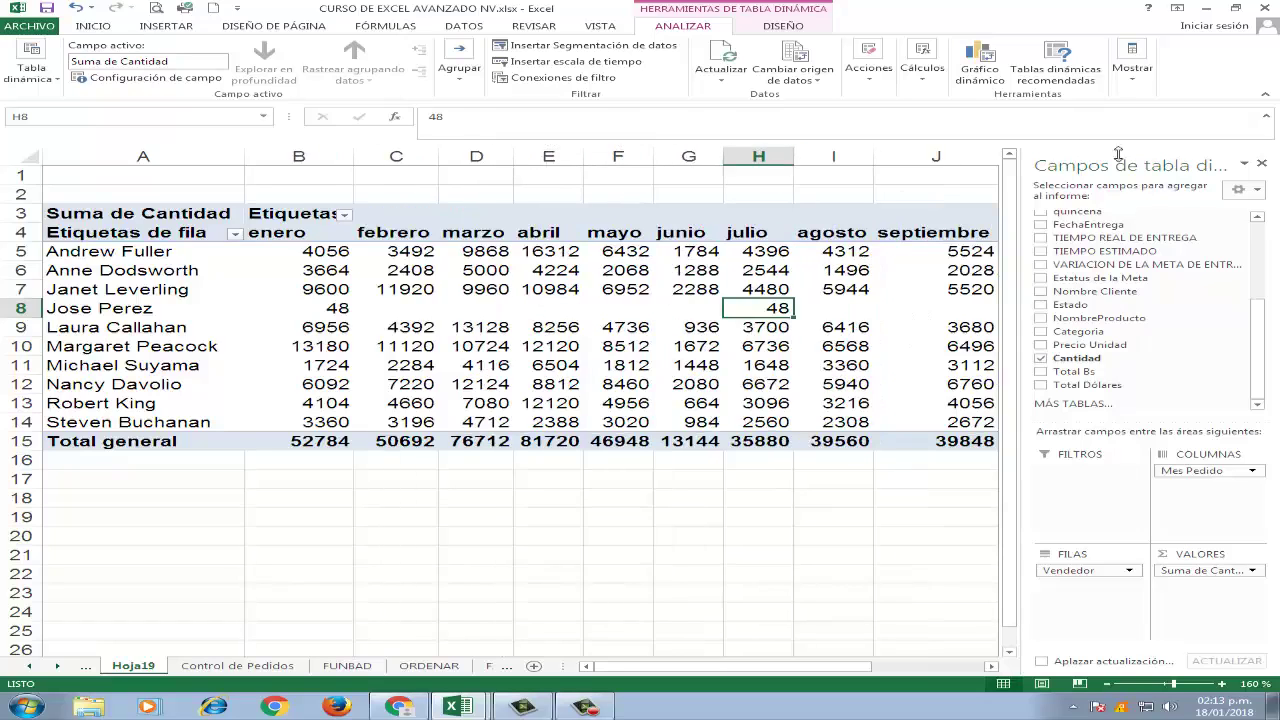
{"action": "left_click", "coordinate": [1261, 164]}
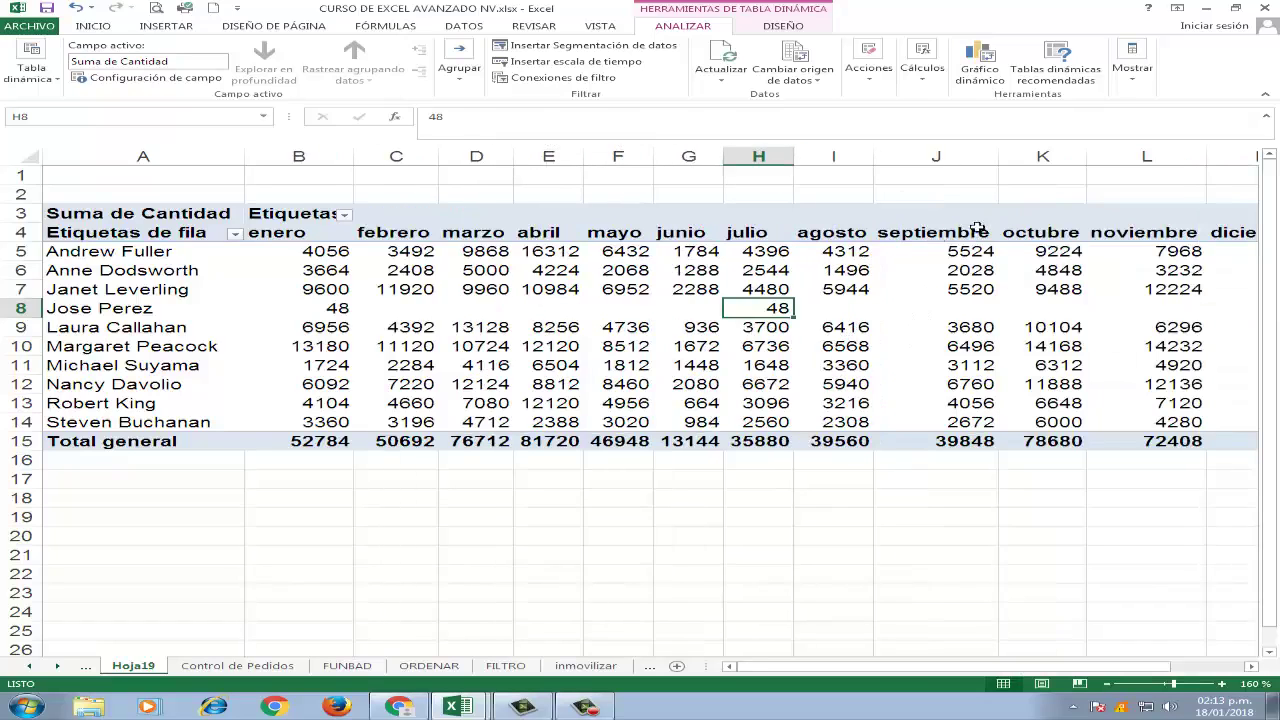
{"action": "scroll", "coordinate": [632, 403], "scroll_direction": "down", "scroll_amount": 2, "text": "ctrl"}
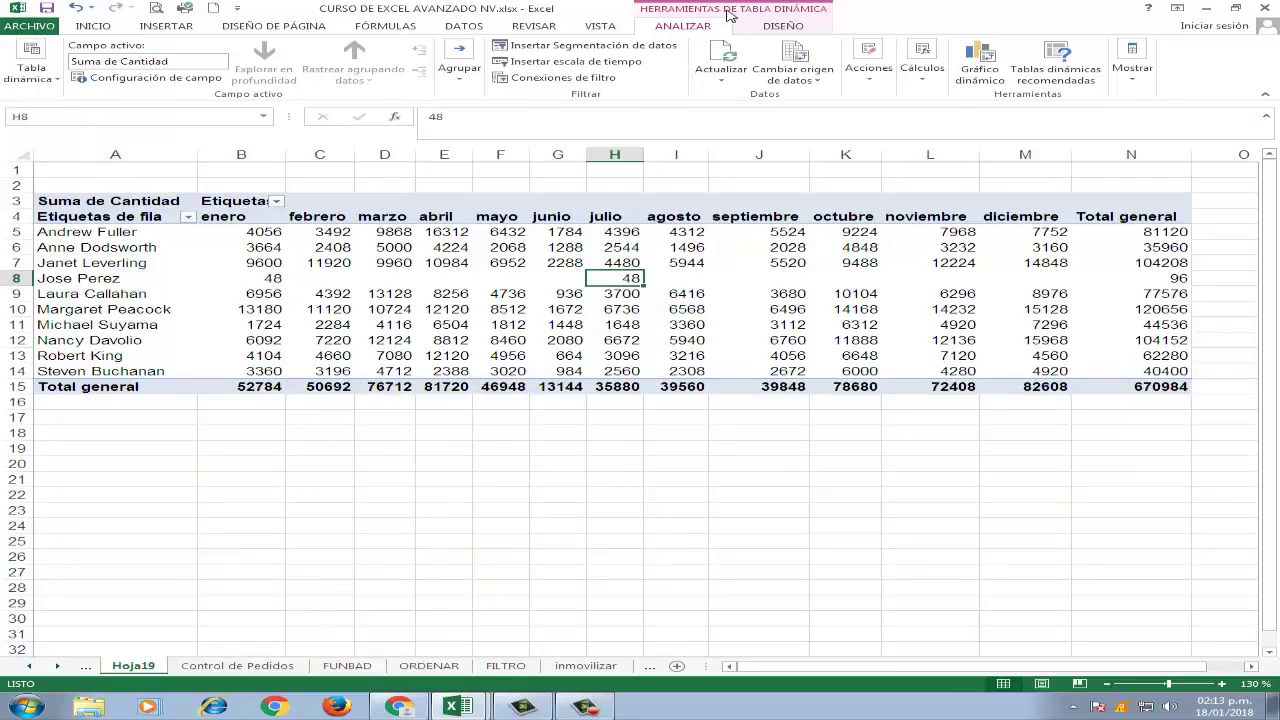
Step: Preview the line and clustered column pivot charts for the table without inserting either of them
{"action": "left_click", "coordinate": [977, 66]}
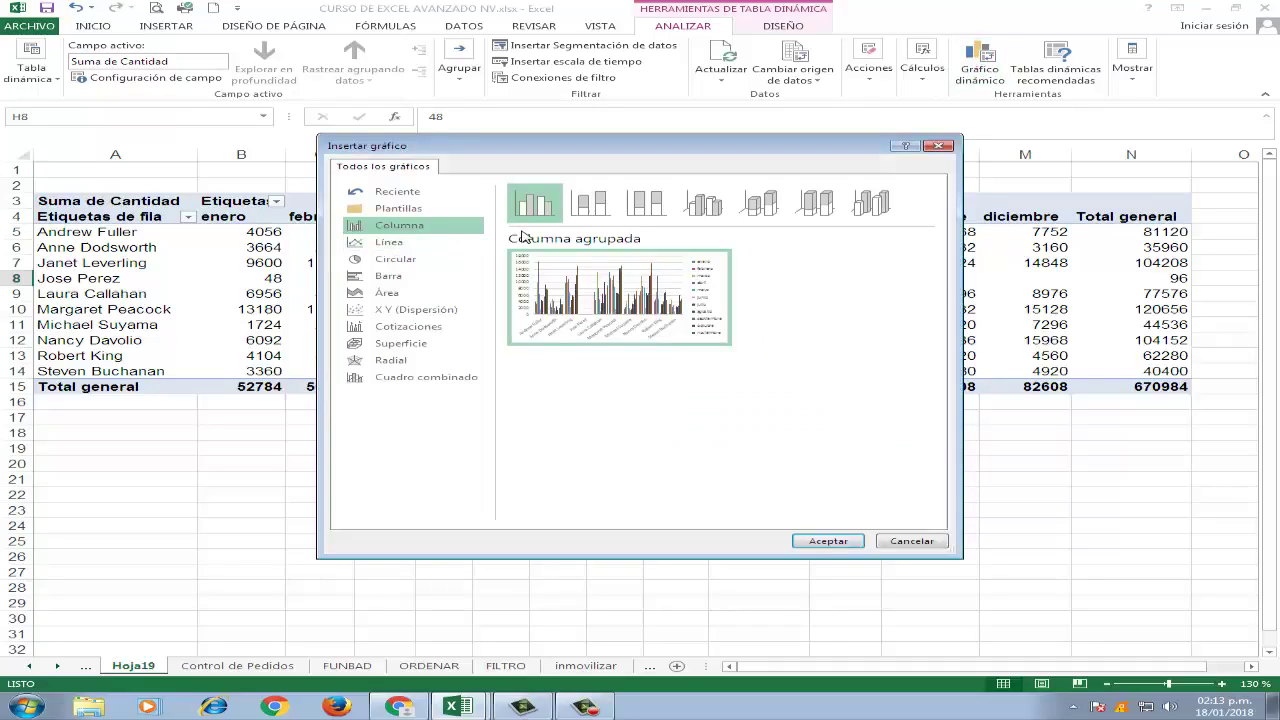
{"action": "left_click", "coordinate": [383, 244]}
{"action": "mouse_move", "coordinate": [670, 330]}
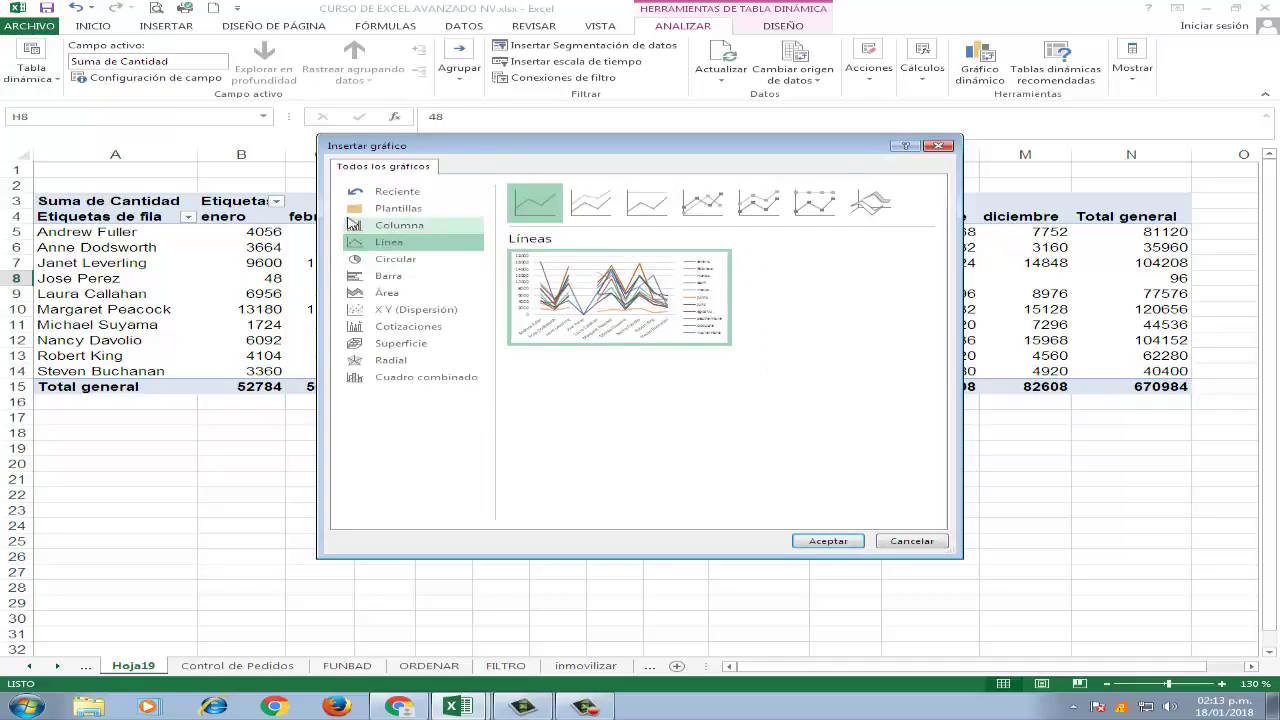
{"action": "left_click", "coordinate": [396, 227]}
{"action": "mouse_move", "coordinate": [630, 297]}
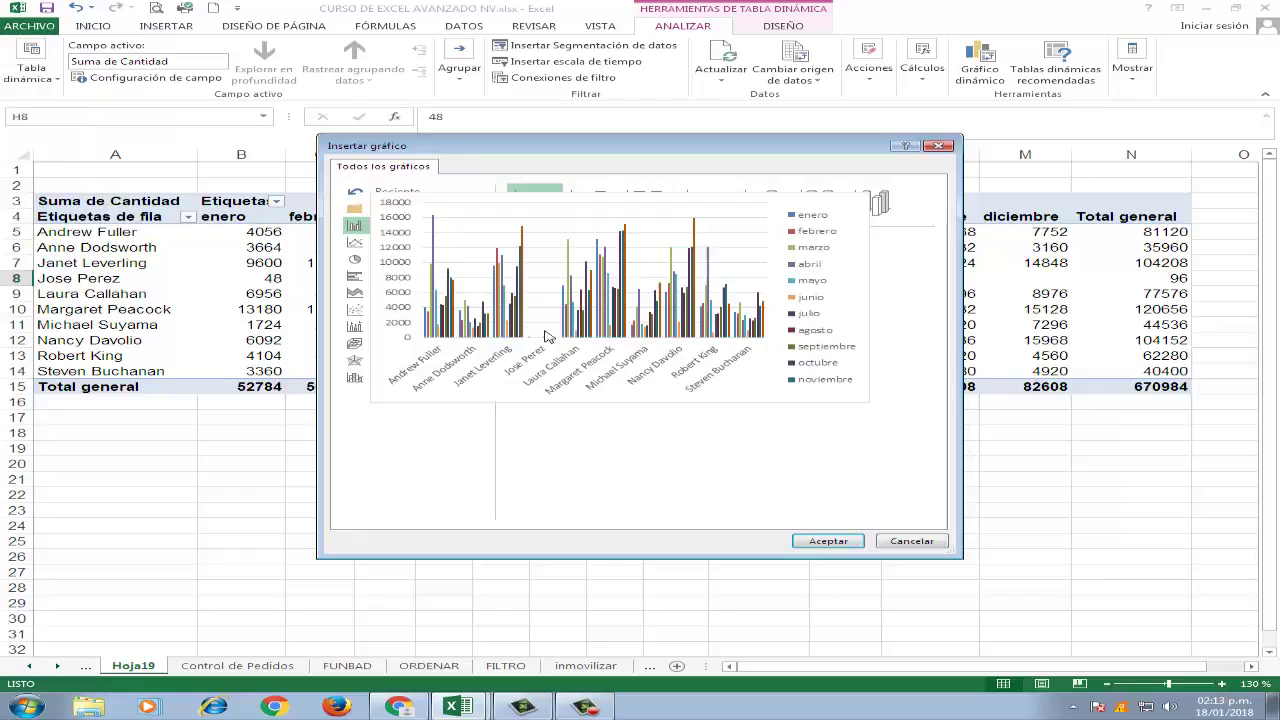
{"action": "left_click", "coordinate": [905, 541]}
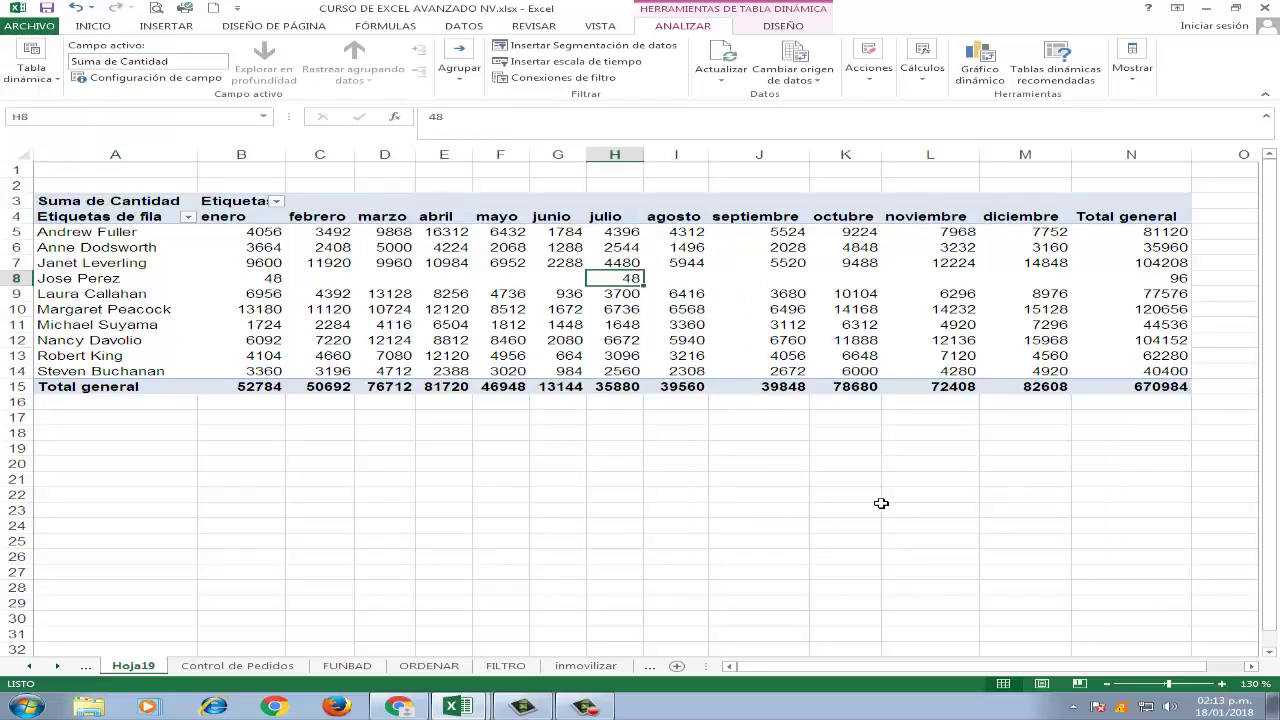
Step: Narrow the January column B slightly more so the pivot table takes less width
{"action": "scroll", "coordinate": [881, 503], "scroll_direction": "up", "scroll_amount": 1, "text": "ctrl"}
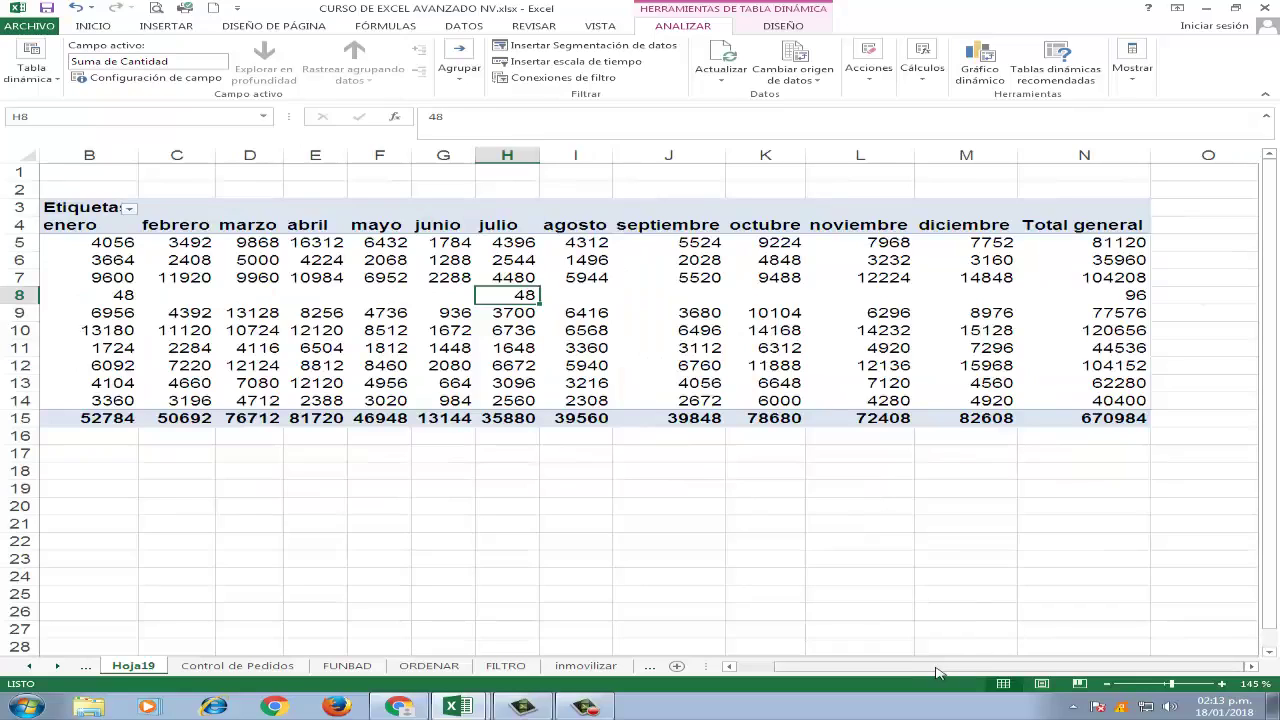
{"action": "scroll", "coordinate": [777, 487], "scroll_direction": "up", "scroll_amount": 1}
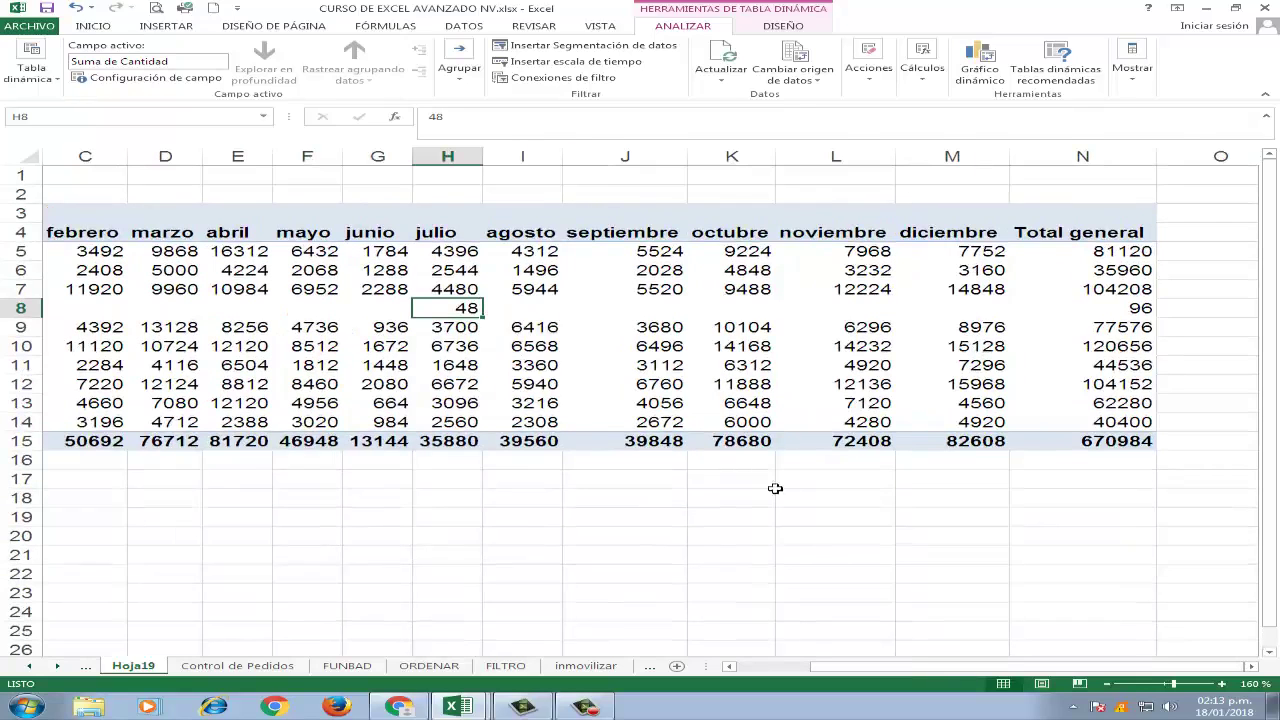
{"action": "left_click_drag", "start_coordinate": [820, 665], "coordinate": [748, 671]}
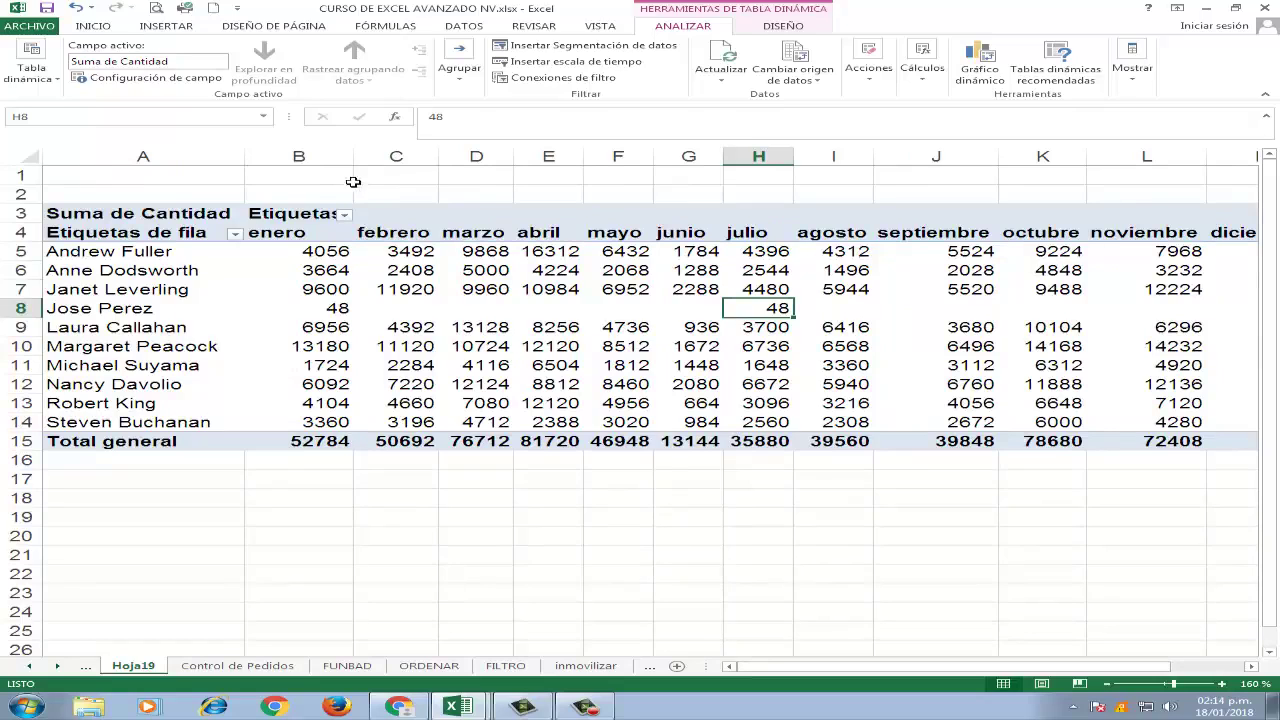
{"action": "left_click_drag", "start_coordinate": [365, 171], "coordinate": [348, 171]}
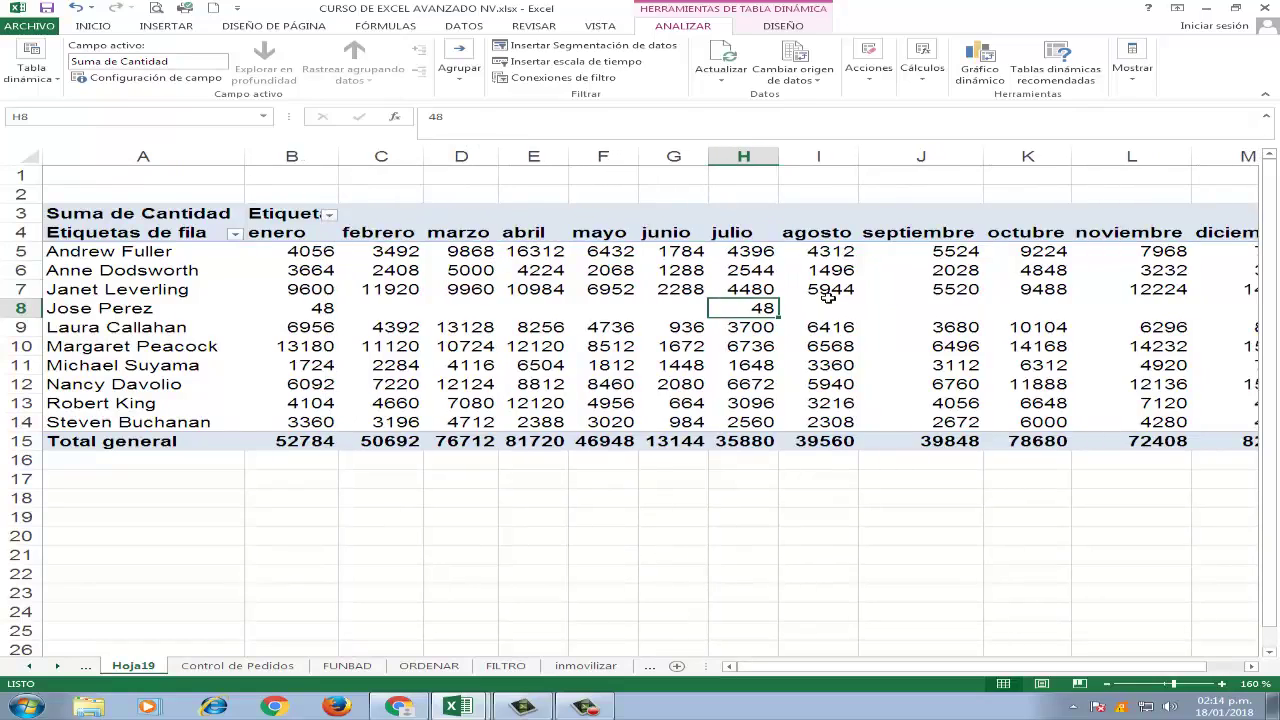
Step: Turn on banded rows for the pivot table and apply the green style from the first row of the Oscuro group
{"action": "left_click", "coordinate": [459, 313]}
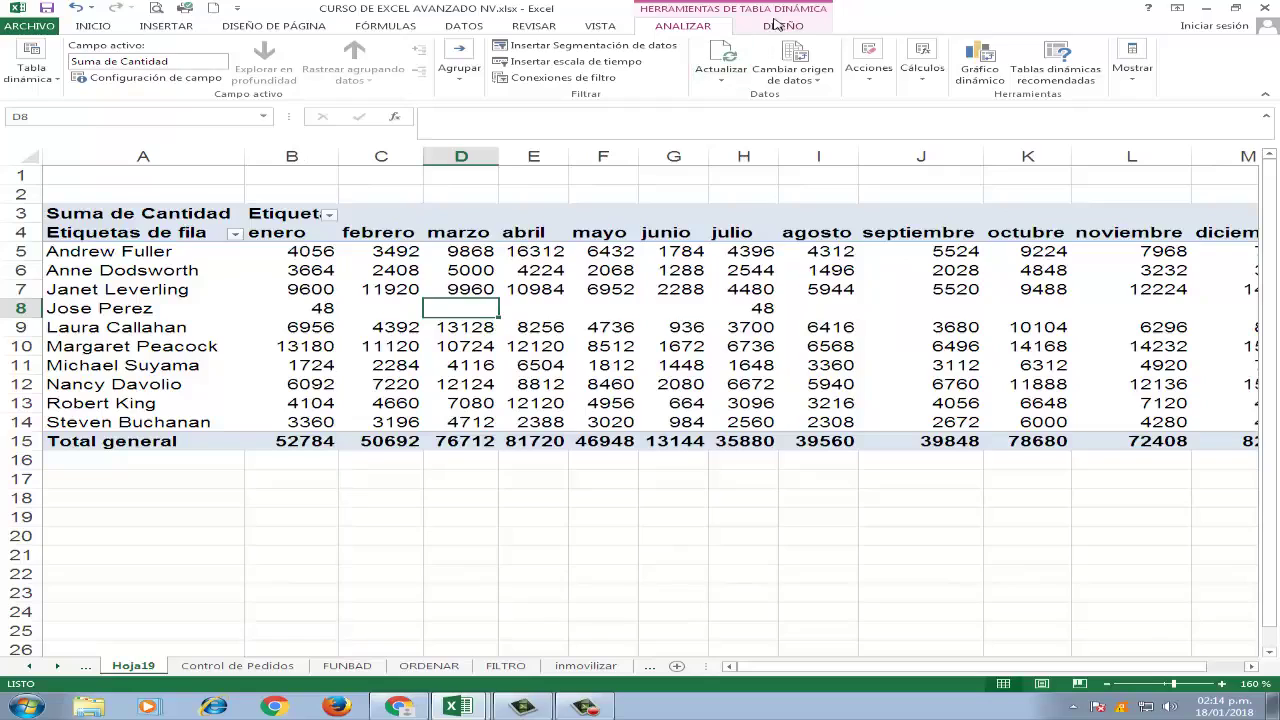
{"action": "left_click", "coordinate": [781, 26]}
{"action": "left_click", "coordinate": [424, 50]}
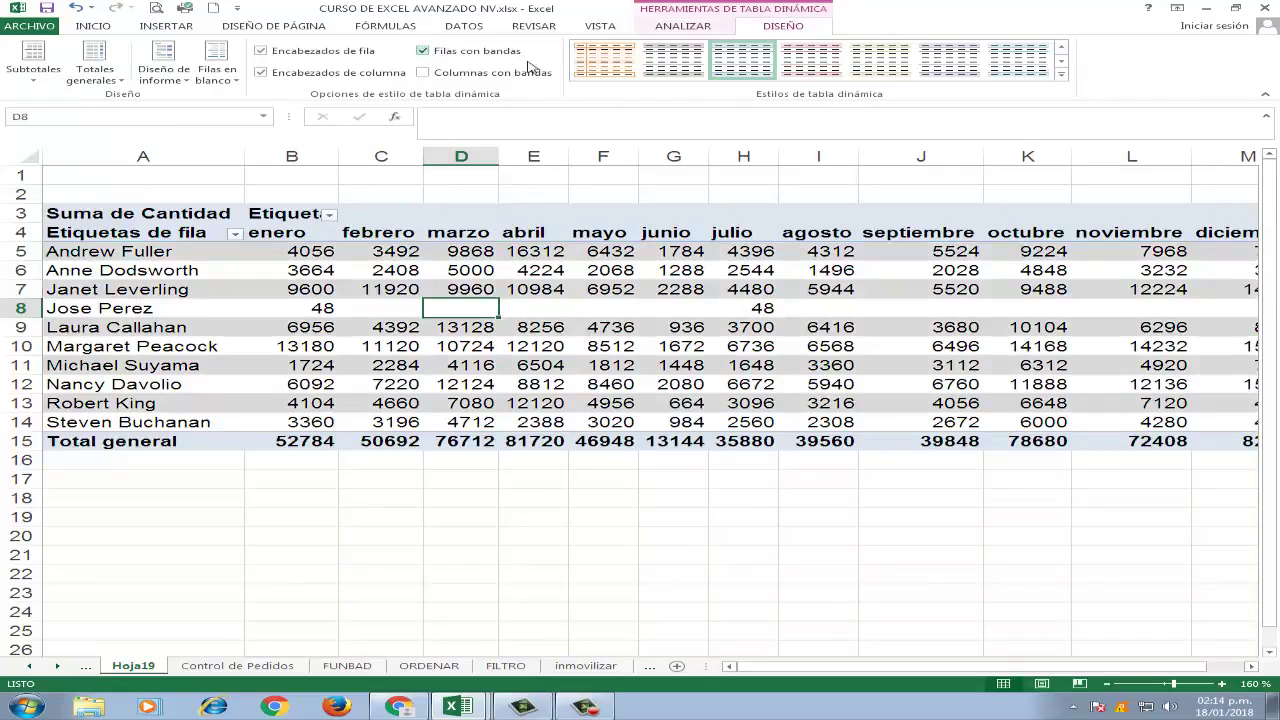
{"action": "left_click", "coordinate": [1061, 74]}
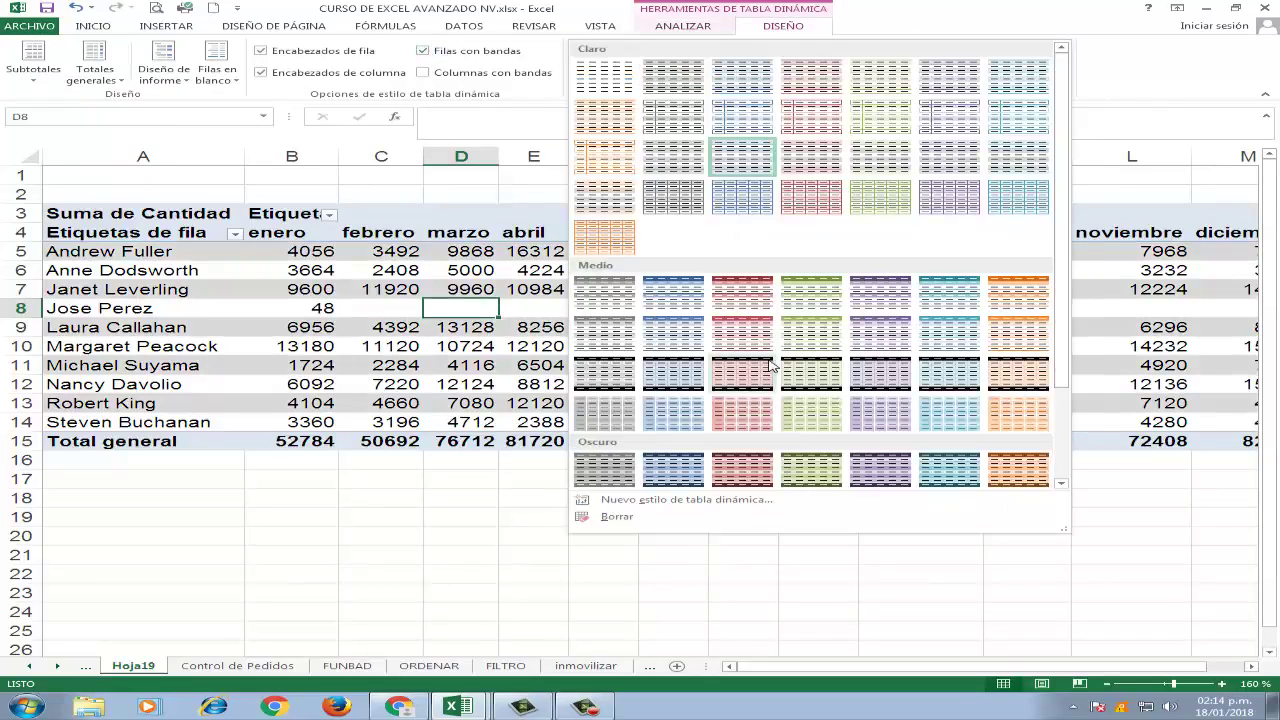
{"action": "scroll", "coordinate": [880, 370], "scroll_direction": "down", "scroll_amount": 2}
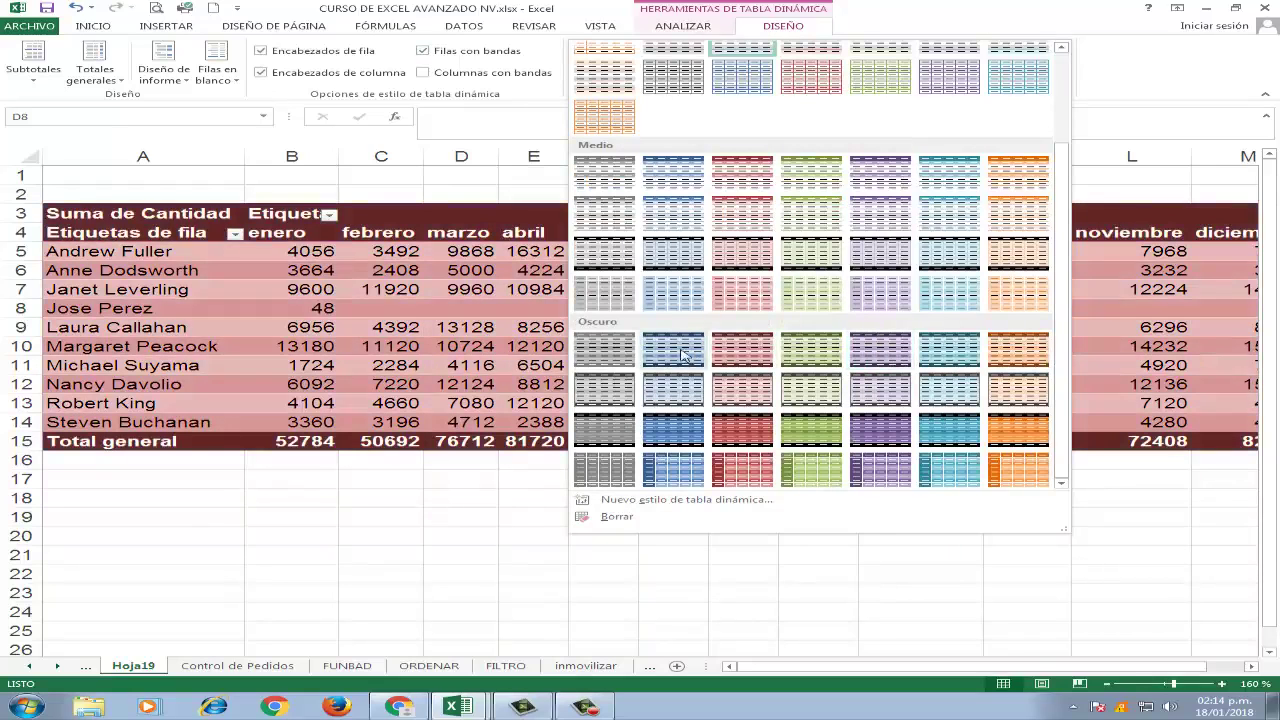
{"action": "left_click", "coordinate": [785, 352]}
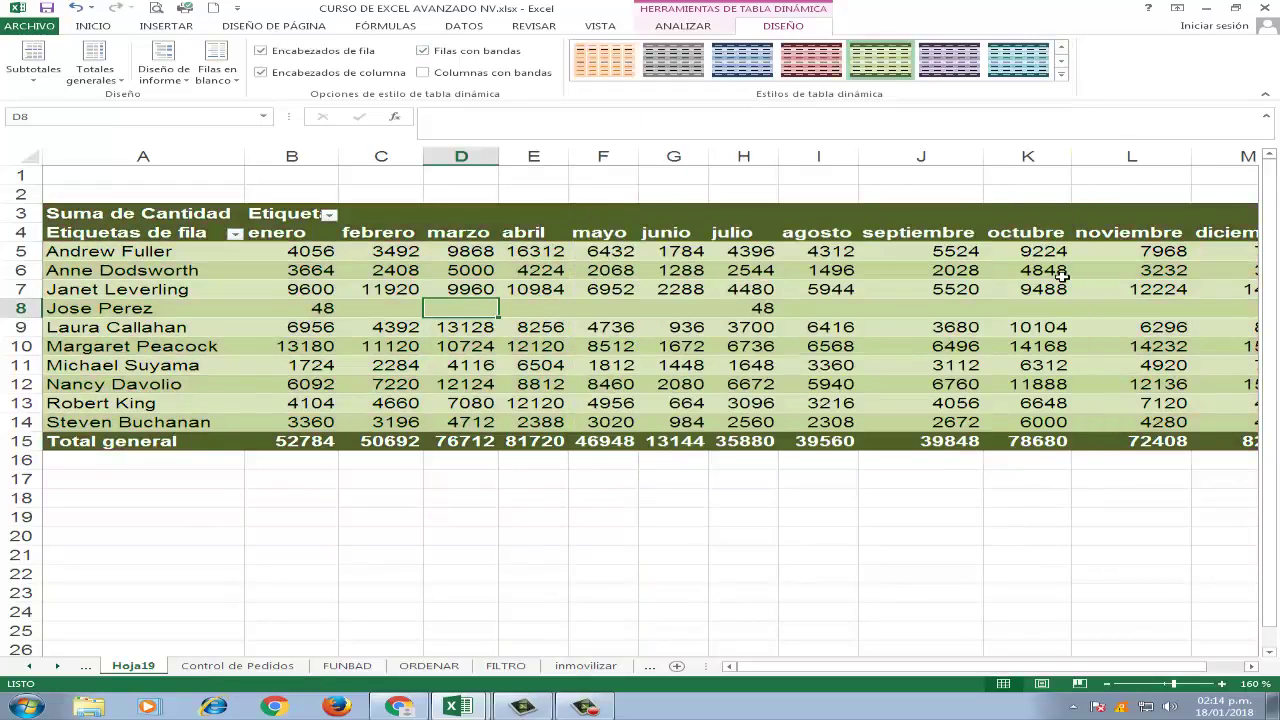
Step: Narrow the seller column A slightly and widen the empty column O beside the Total general column
{"action": "scroll", "coordinate": [995, 296], "scroll_direction": "down", "scroll_amount": 2}
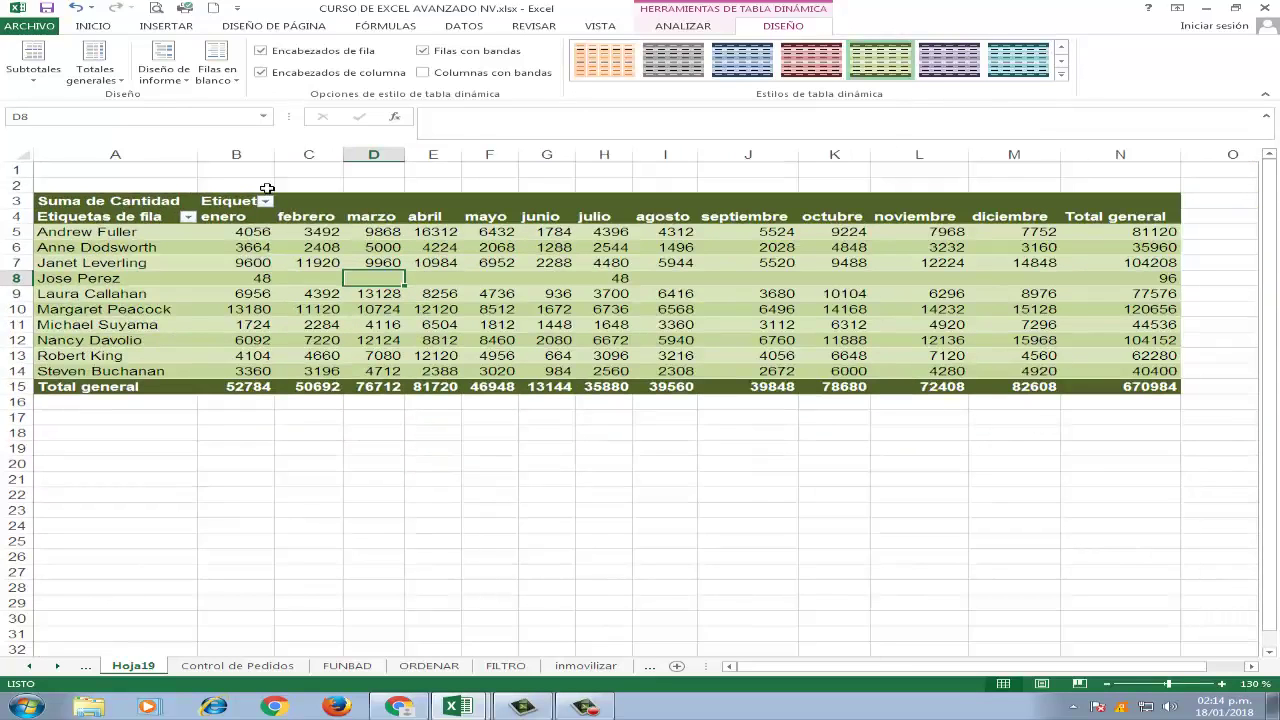
{"action": "left_click_drag", "start_coordinate": [197, 158], "coordinate": [186, 160]}
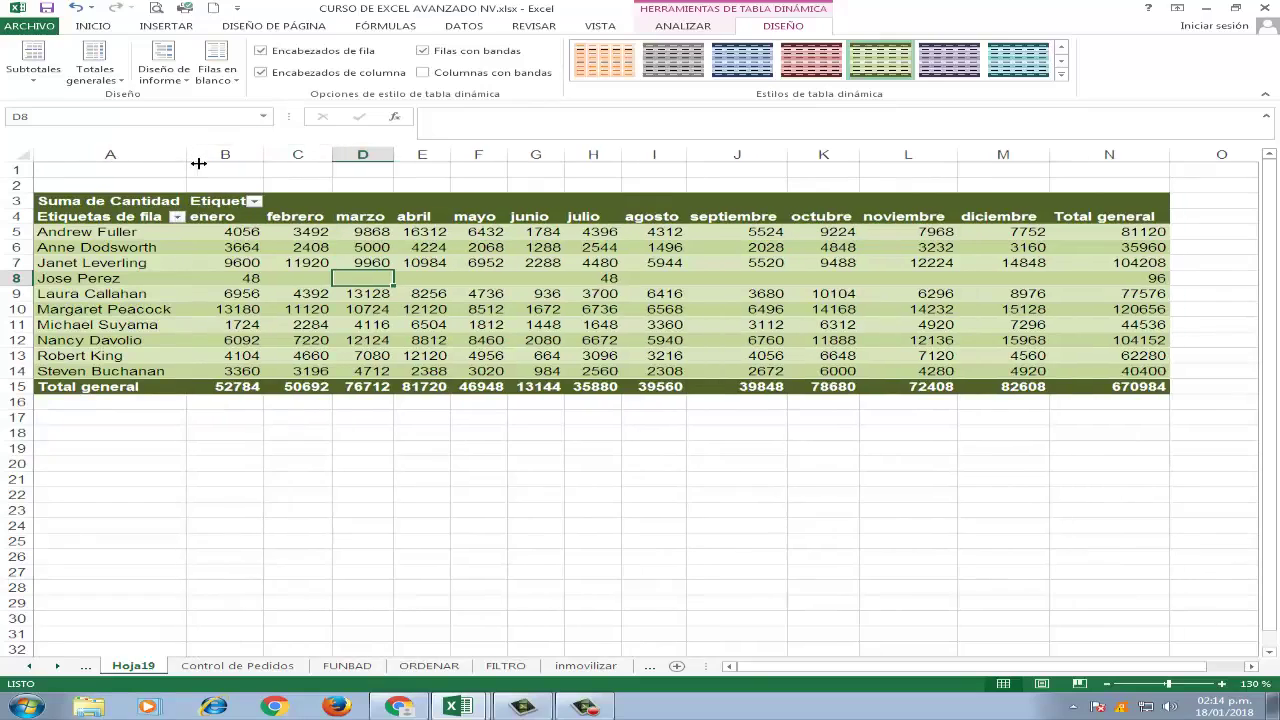
{"action": "left_click", "coordinate": [1250, 666]}
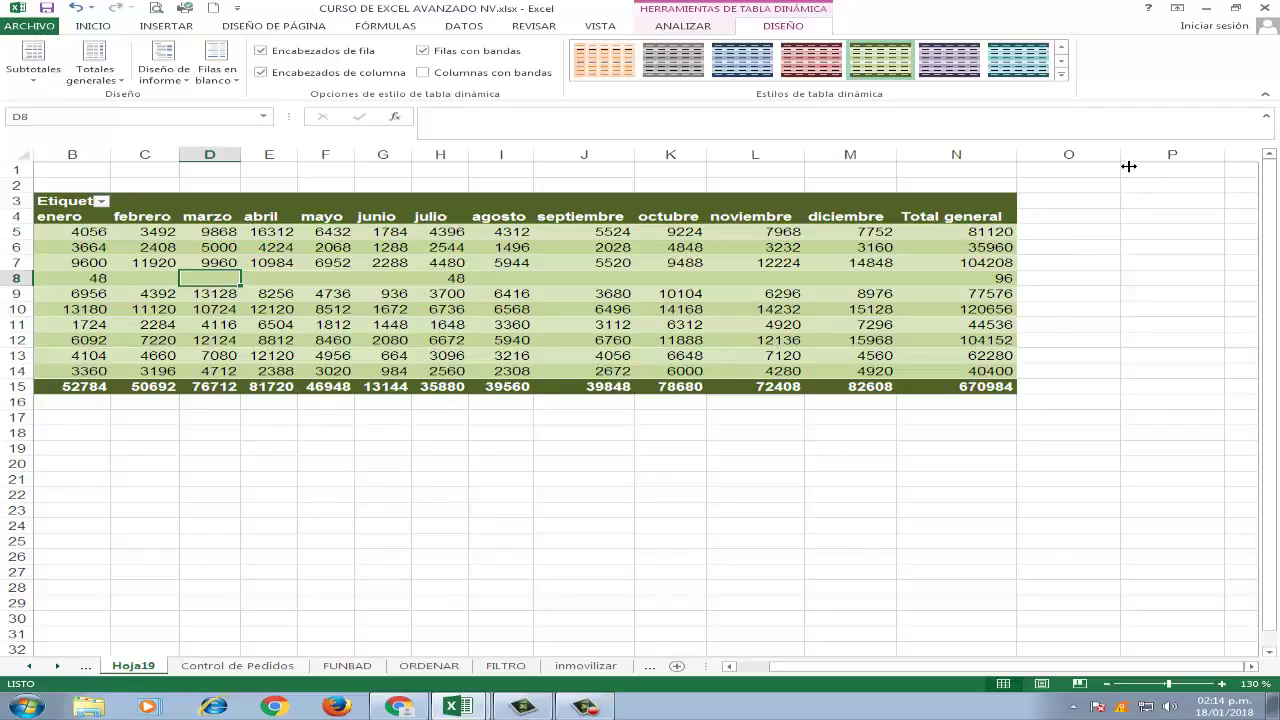
{"action": "left_click_drag", "start_coordinate": [1128, 164], "coordinate": [1162, 164]}
{"action": "left_click", "coordinate": [1080, 237]}
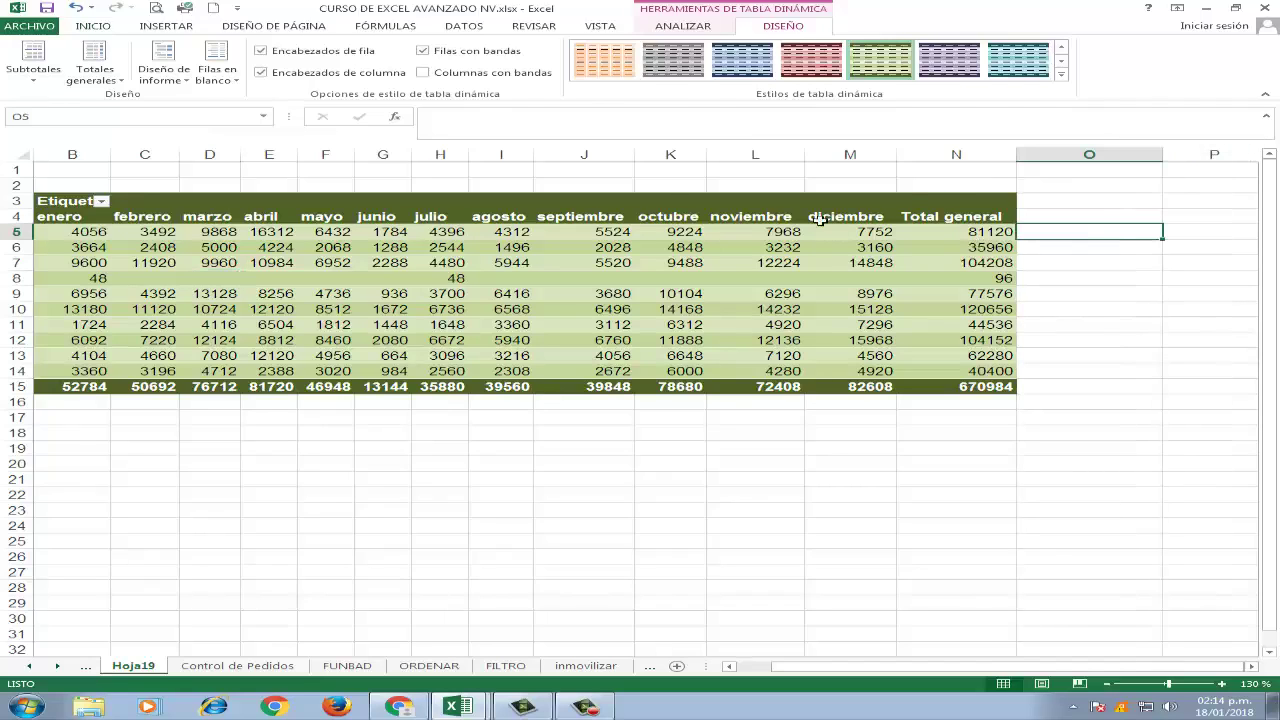
Step: Examine row 5 across the seller, month and total columns, and return to the empty cell O5
{"action": "key", "text": "Left"}
{"action": "key", "text": "Left"}
{"action": "key", "text": "Left"}
{"action": "key", "text": "Left"}
{"action": "key", "text": "Left"}
{"action": "key", "text": "Left"}
{"action": "key", "text": "Left"}
{"action": "key", "text": "Left"}
{"action": "key", "text": "Left"}
{"action": "key", "text": "Left"}
{"action": "key", "text": "Left"}
{"action": "key", "text": "Left"}
{"action": "key", "text": "Left"}
{"action": "key", "text": "Left"}
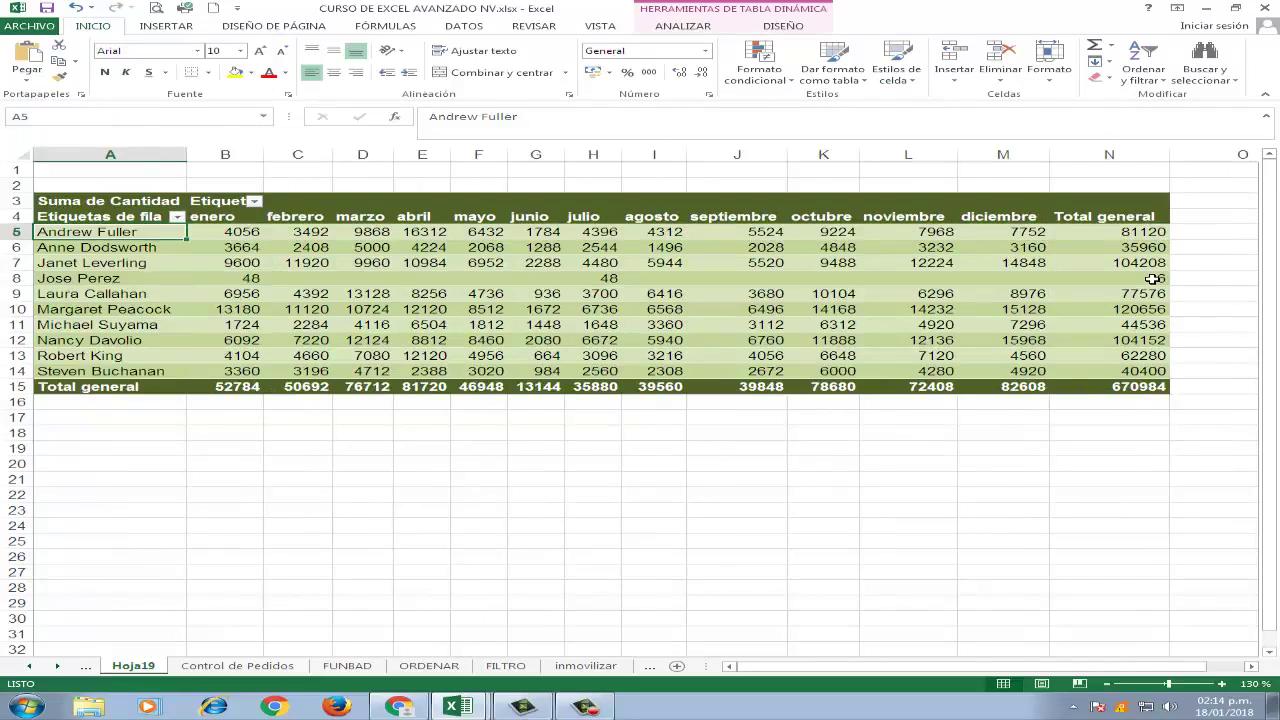
{"action": "key", "text": "Right"}
{"action": "key", "text": "Right"}
{"action": "key", "text": "Right"}
{"action": "key", "text": "Right"}
{"action": "key", "text": "Right"}
{"action": "key", "text": "Right"}
{"action": "key", "text": "Right"}
{"action": "key", "text": "Right"}
{"action": "key", "text": "Right"}
{"action": "key", "text": "Right"}
{"action": "key", "text": "Right"}
{"action": "key", "text": "Right"}
{"action": "key", "text": "Right"}
{"action": "key", "text": "Right"}
{"action": "key", "text": "Right"}
{"action": "key", "text": "Right"}
{"action": "key", "text": "Right"}
{"action": "key", "text": "Left"}
{"action": "key", "text": "Left"}
{"action": "key", "text": "Left"}
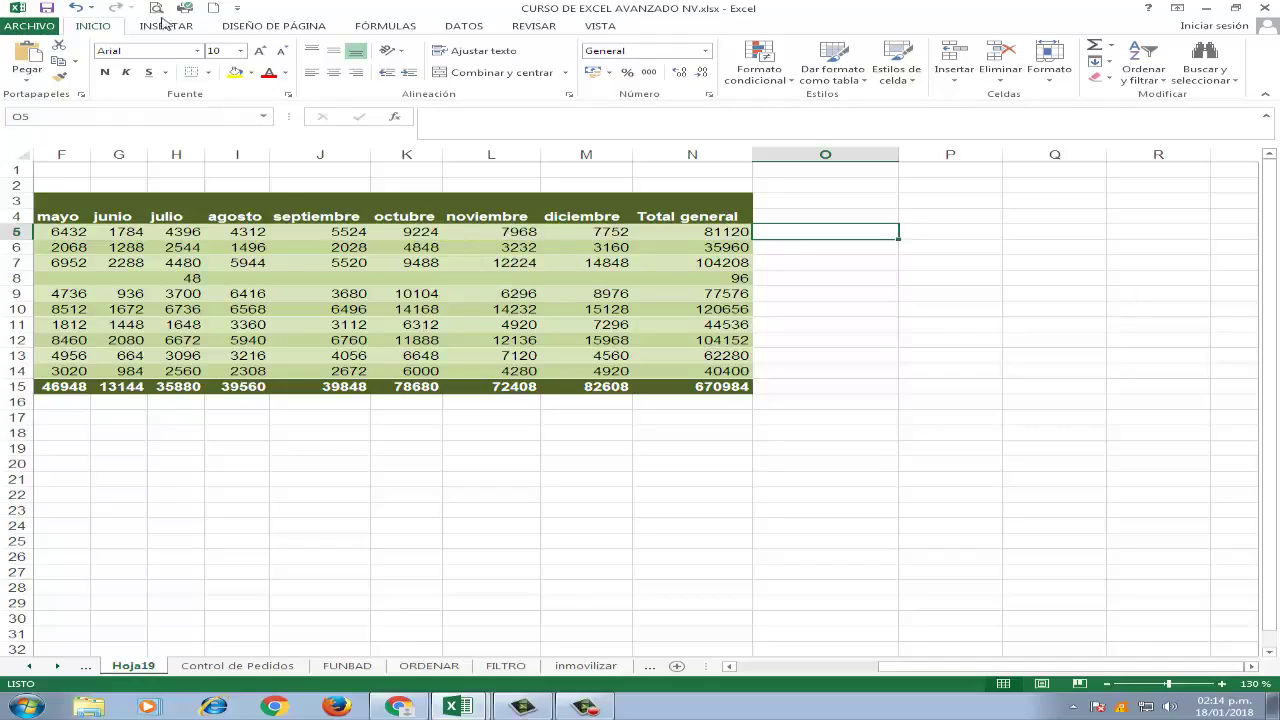
Step: Start inserting a line sparkline with the January-to-December quantities in B5:M5 as its data range
{"action": "left_click", "coordinate": [168, 25]}
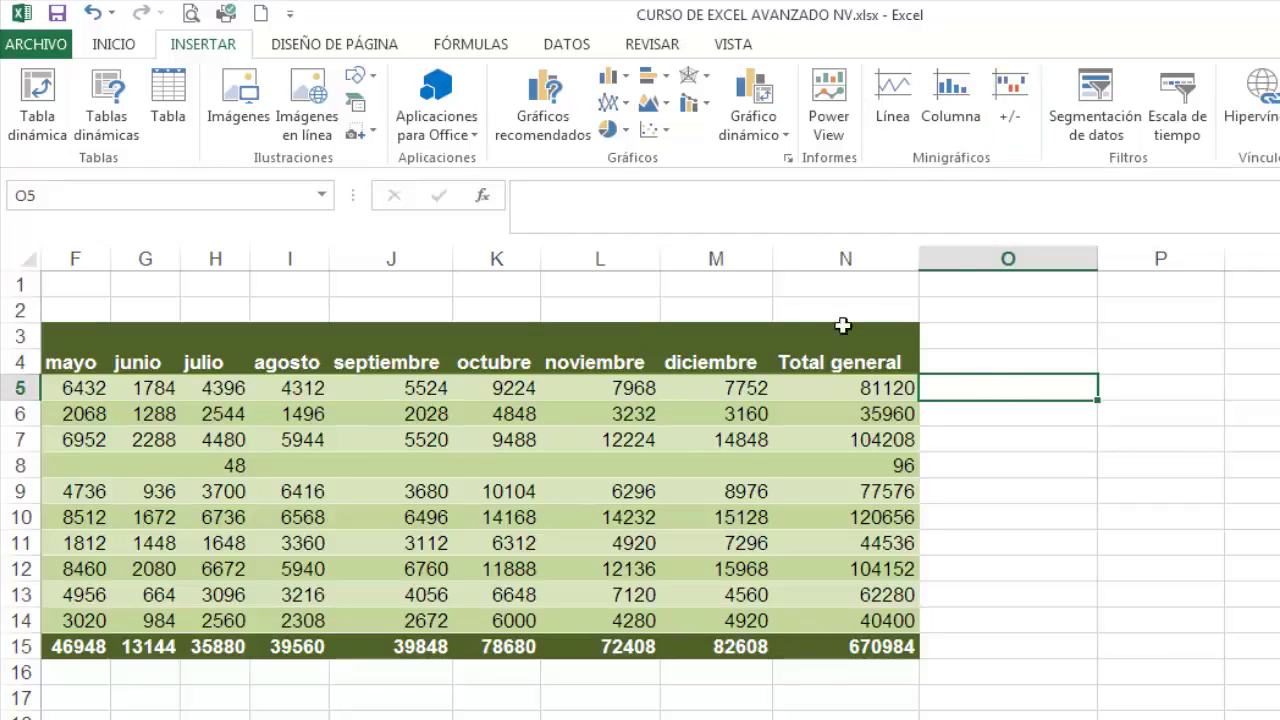
{"action": "left_click", "coordinate": [900, 100]}
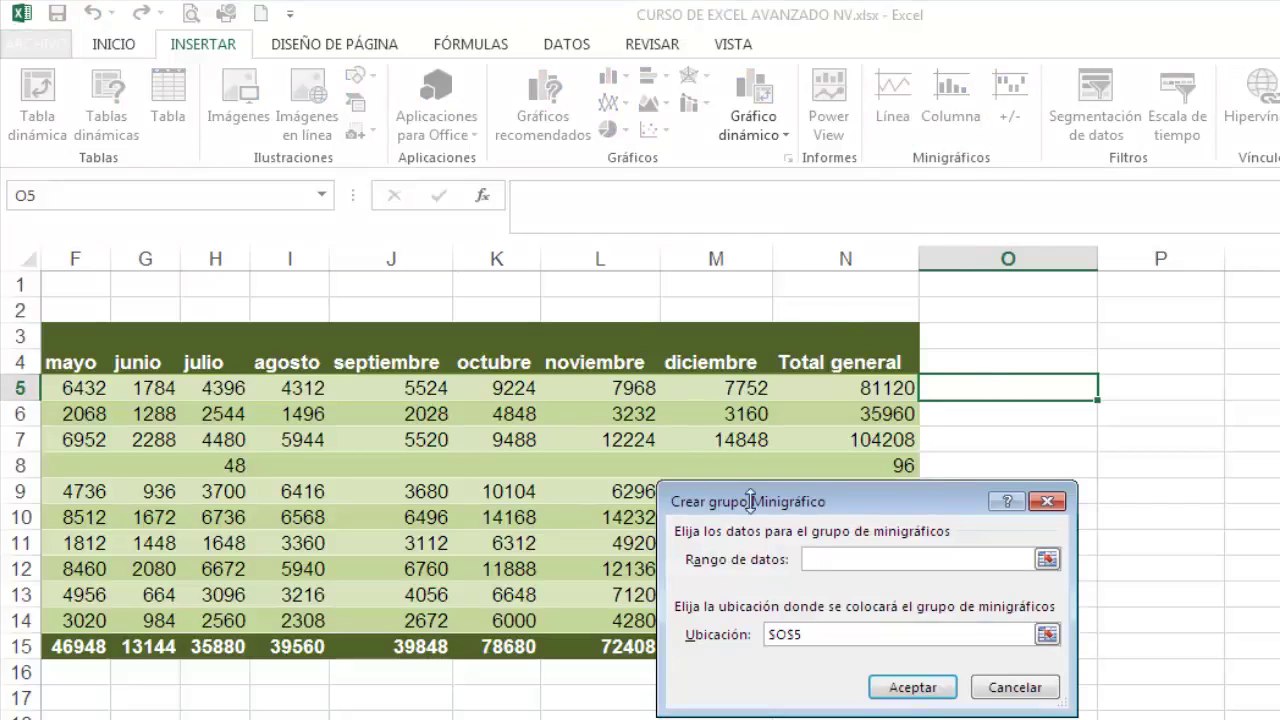
{"action": "scroll", "coordinate": [640, 480], "scroll_direction": "left", "scroll_amount": 1}
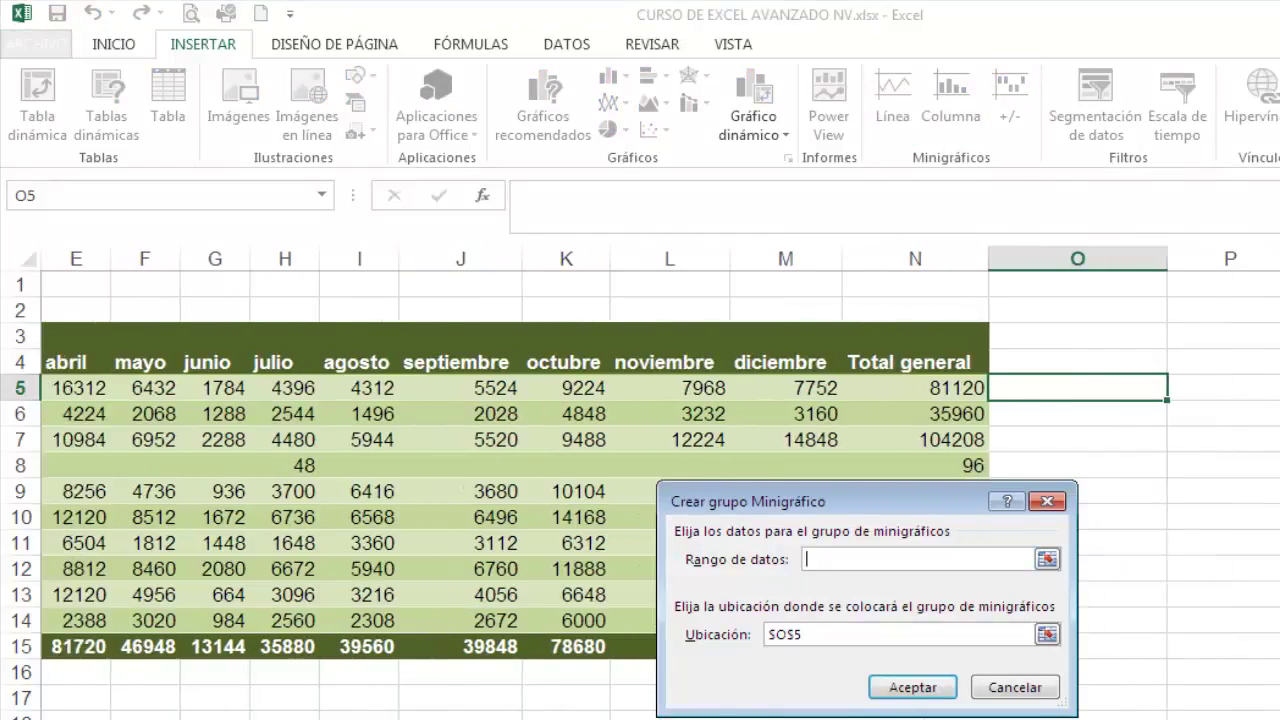
{"action": "scroll", "coordinate": [298, 402], "scroll_direction": "left", "scroll_amount": 4}
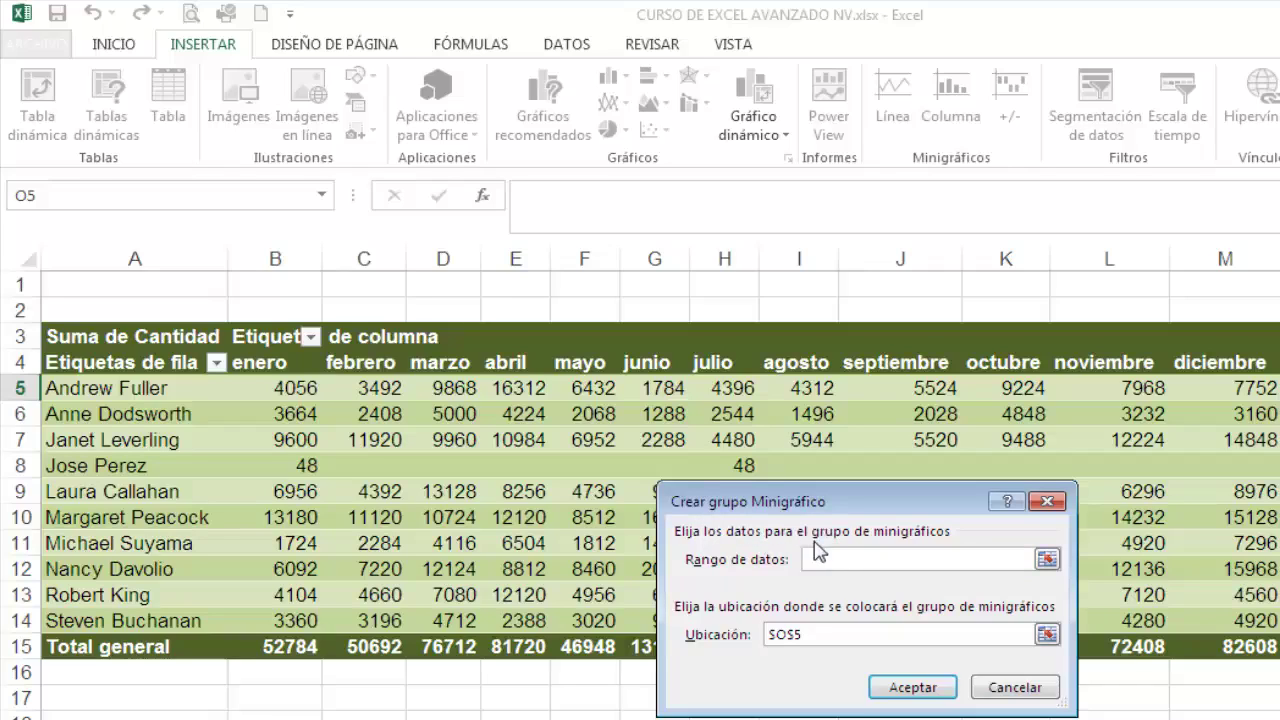
{"action": "left_click", "coordinate": [285, 396]}
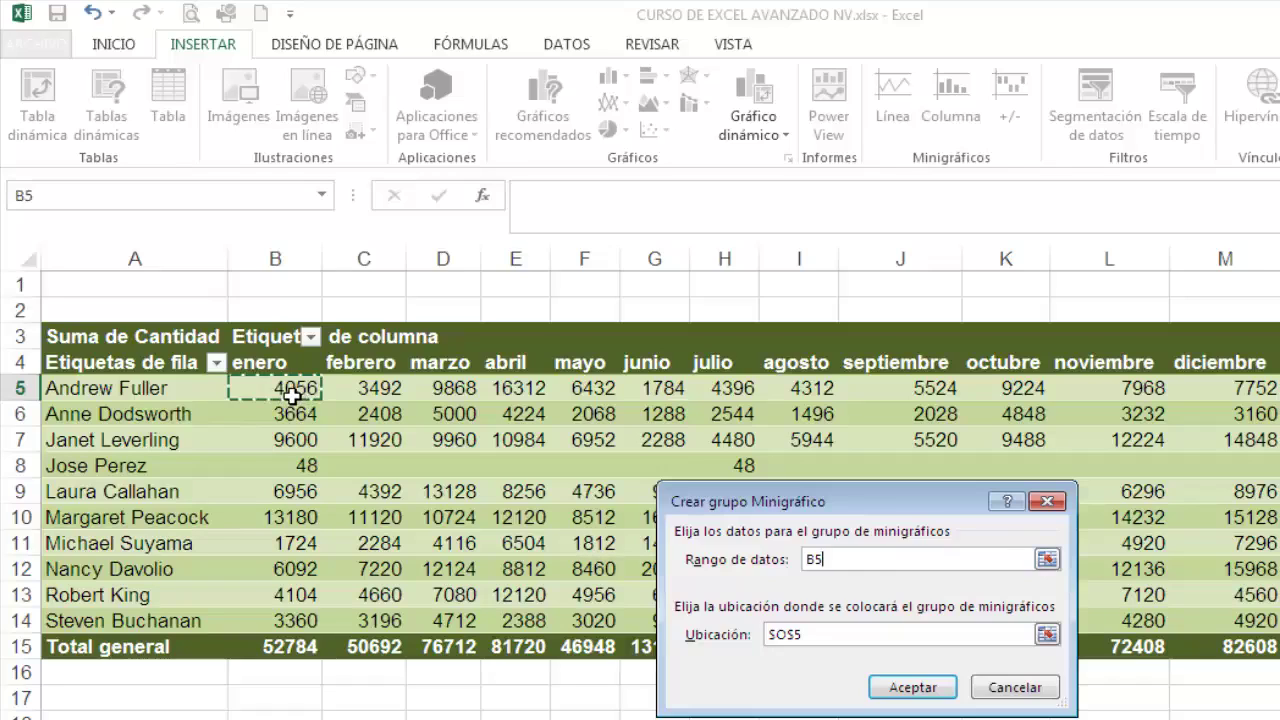
{"action": "left_click_drag", "start_coordinate": [292, 396], "coordinate": [1203, 406]}
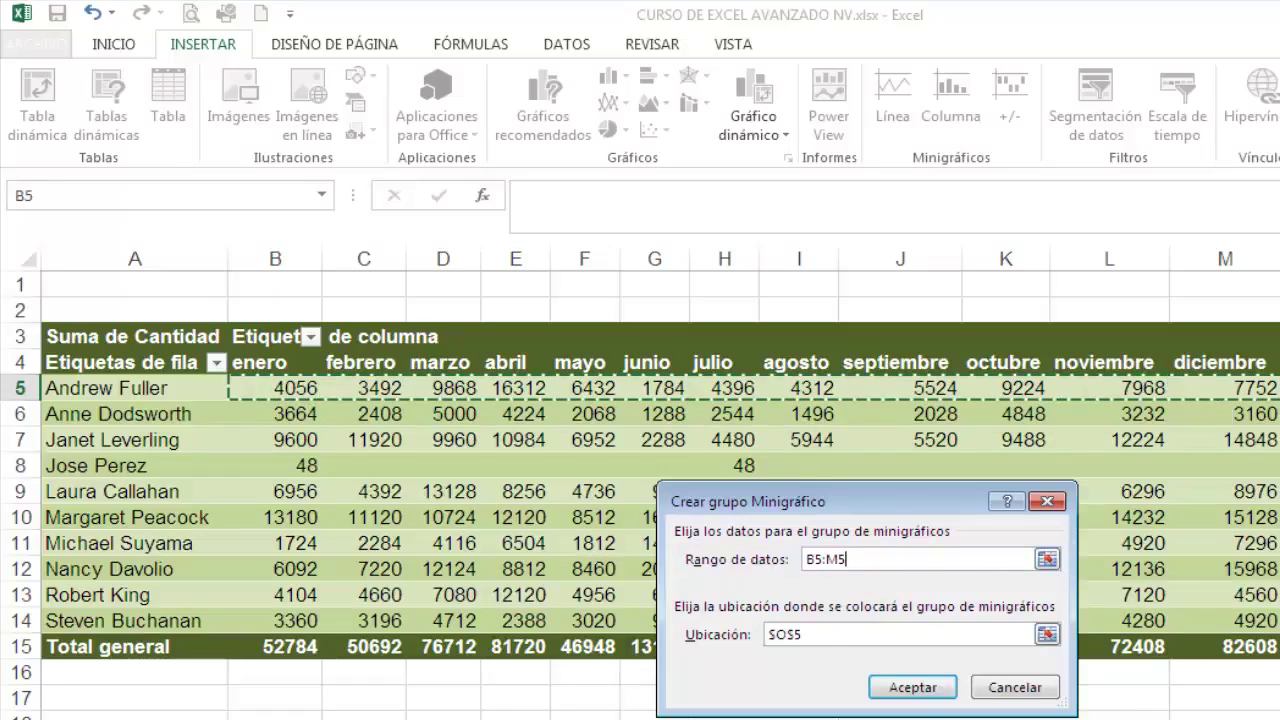
{"action": "scroll", "coordinate": [660, 450], "scroll_direction": "right", "scroll_amount": 2}
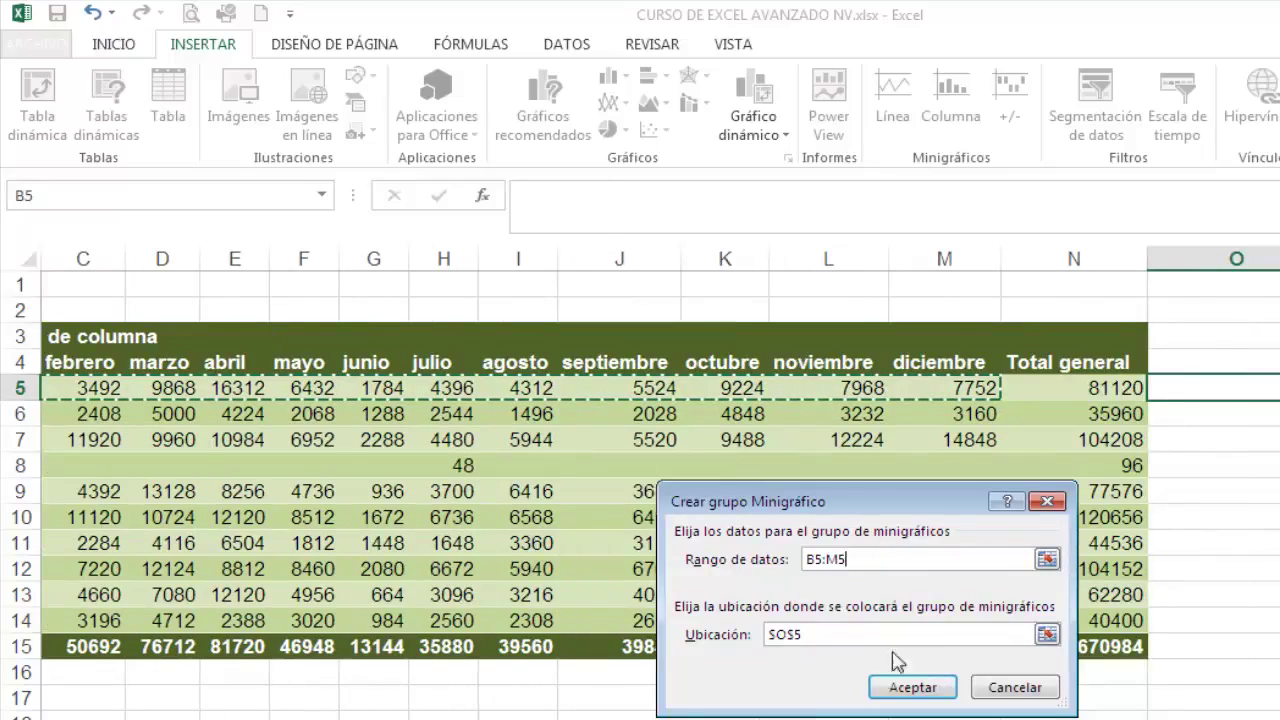
Step: Re-enter cell $O$5 as the sparkline's location and create the sparkline
{"action": "left_click", "coordinate": [810, 640]}
{"action": "left_click", "coordinate": [1245, 392]}
{"action": "left_click", "coordinate": [1250, 400]}
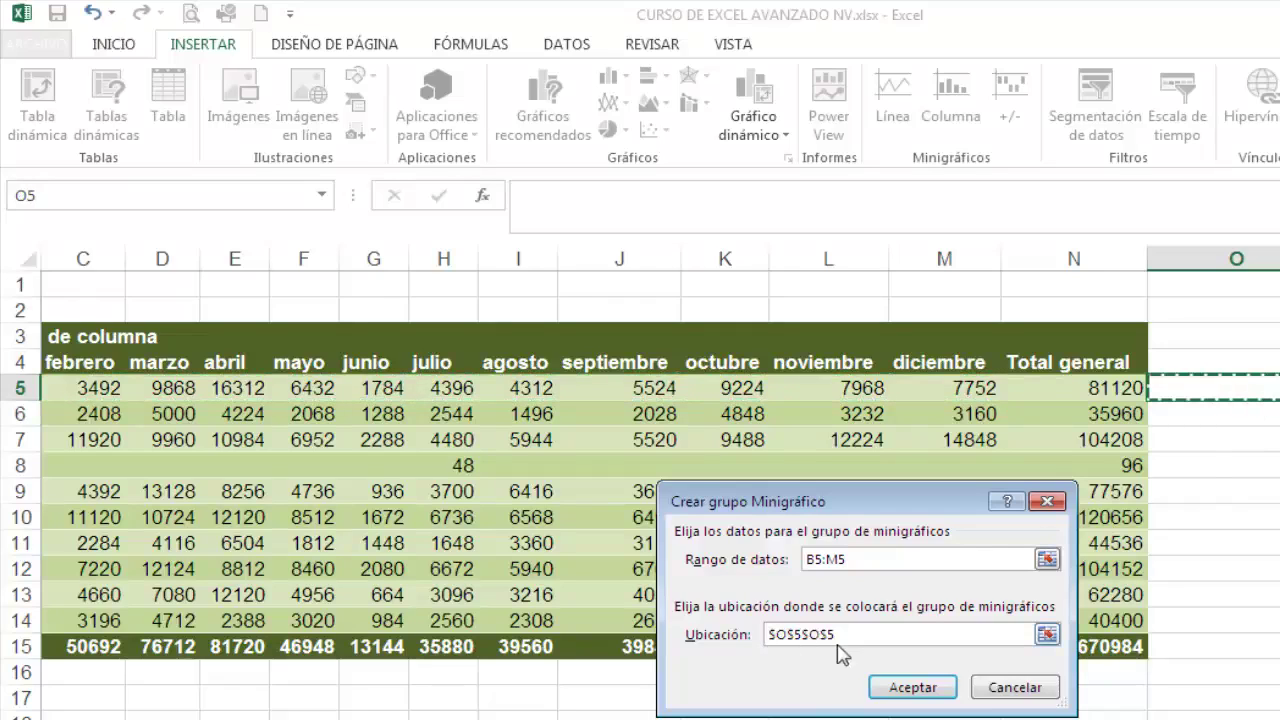
{"action": "left_click_drag", "start_coordinate": [882, 646], "coordinate": [758, 648]}
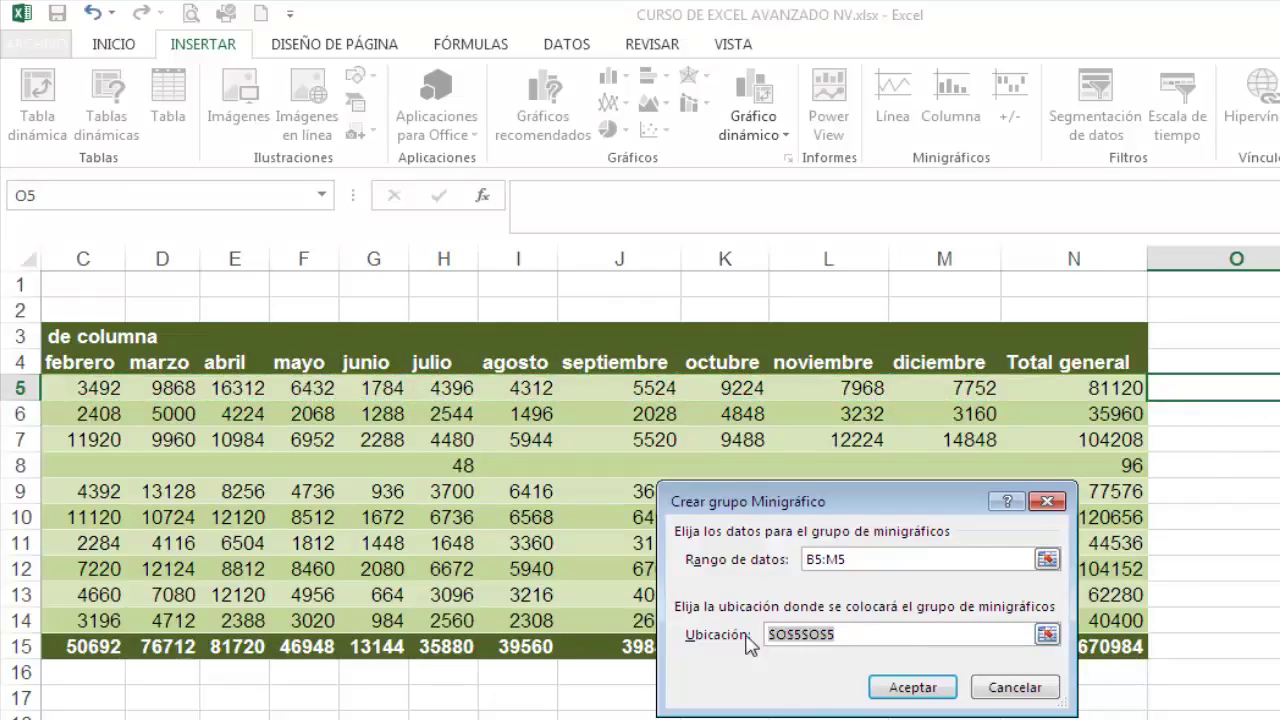
{"action": "key", "text": "BackSpace"}
{"action": "left_click", "coordinate": [1222, 392]}
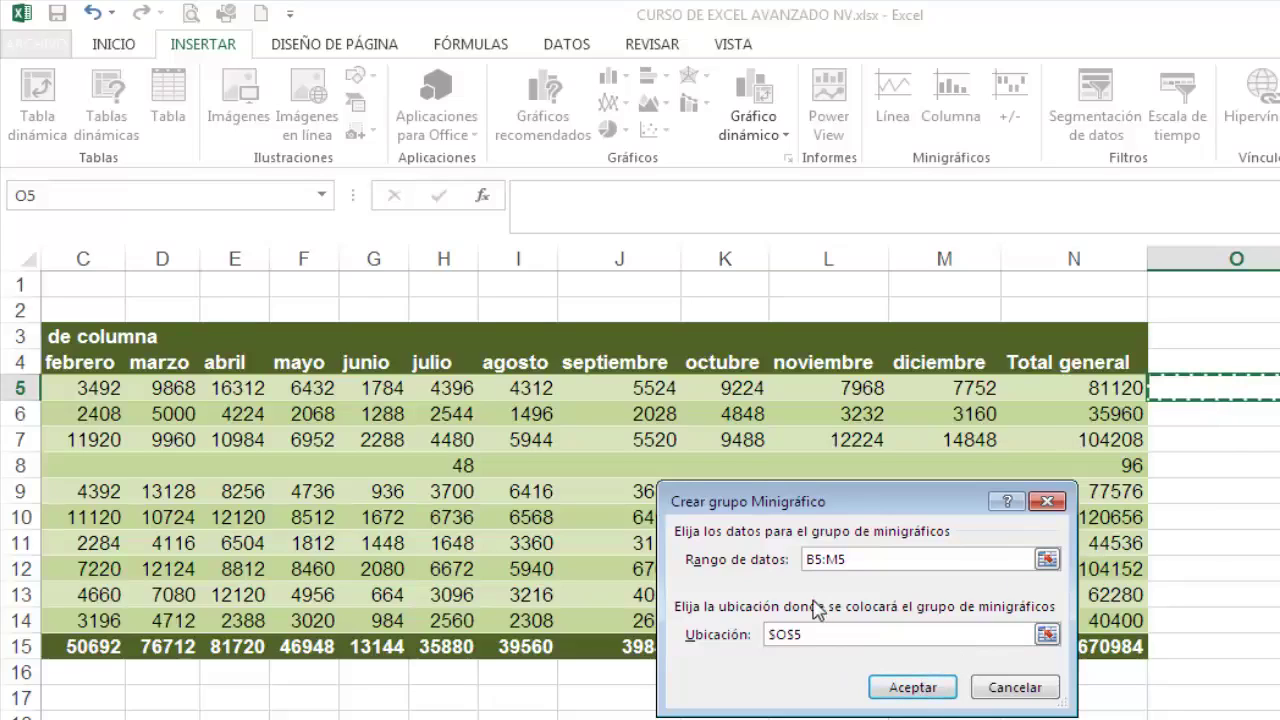
{"action": "left_click", "coordinate": [913, 688]}
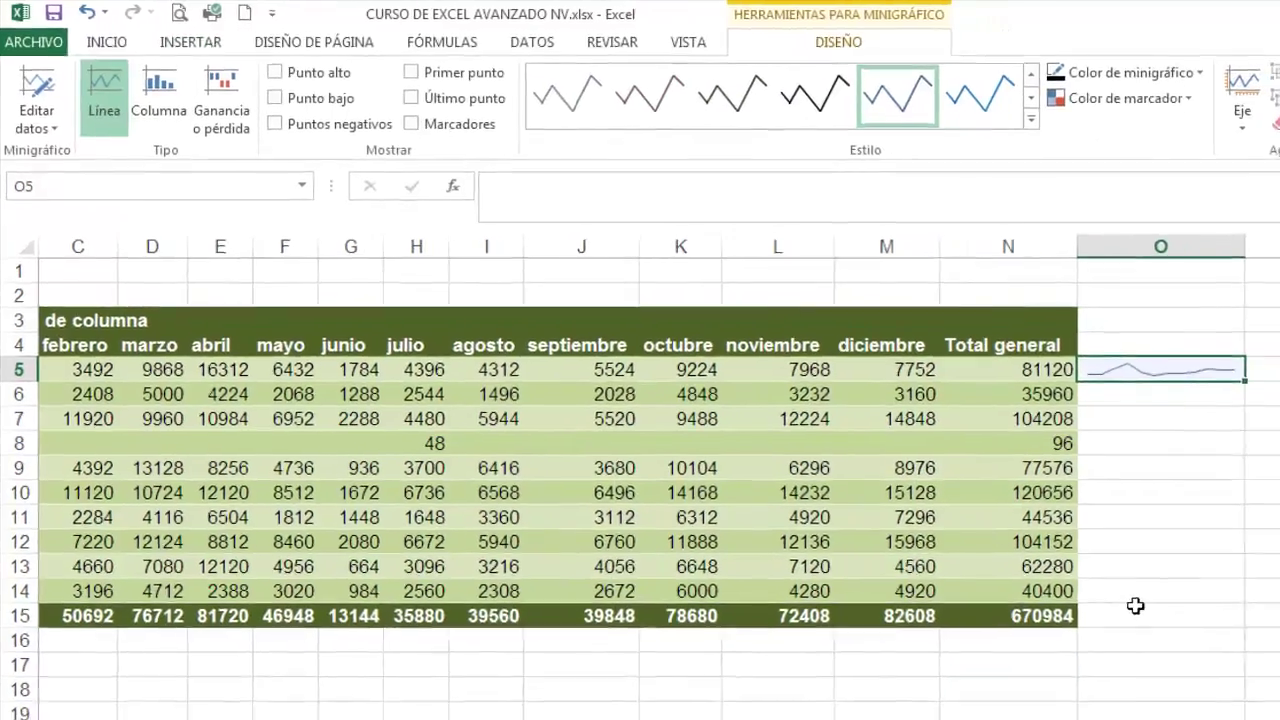
Step: Show the first point and the markers on the sparkline in O5
{"action": "scroll", "coordinate": [1135, 606], "scroll_direction": "up", "scroll_amount": 4}
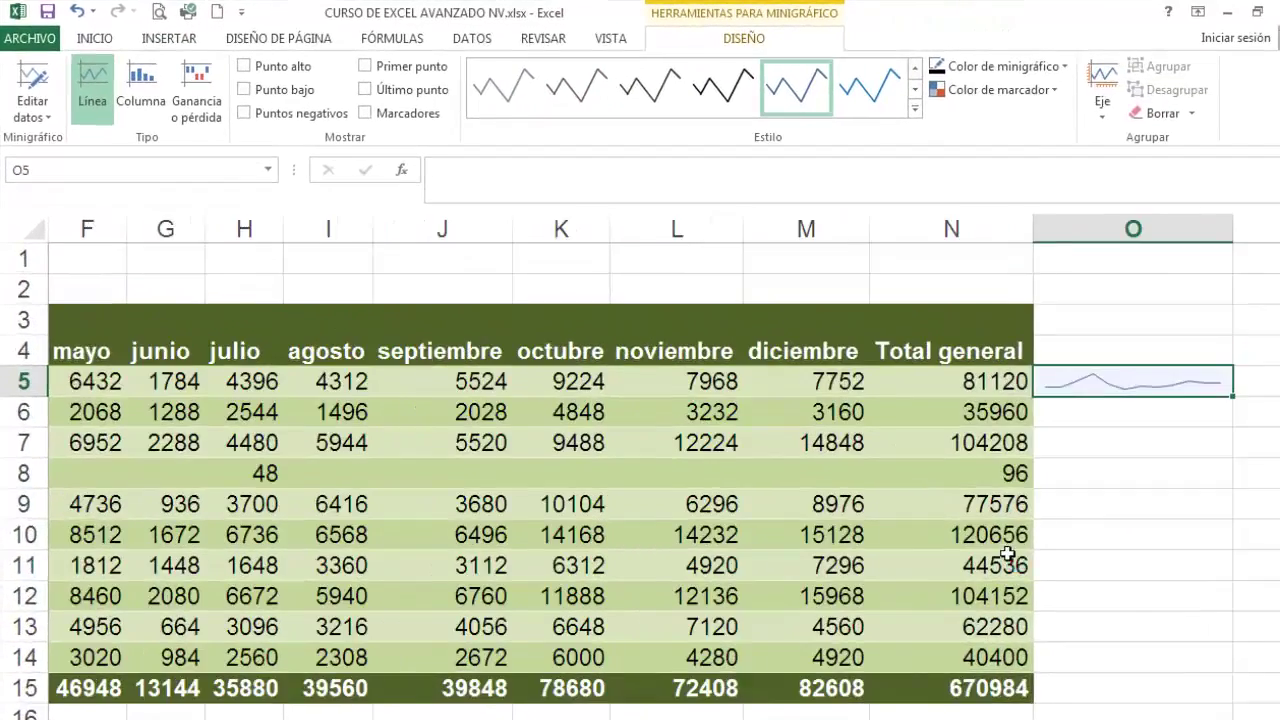
{"action": "scroll", "coordinate": [640, 450], "scroll_direction": "right", "scroll_amount": 2}
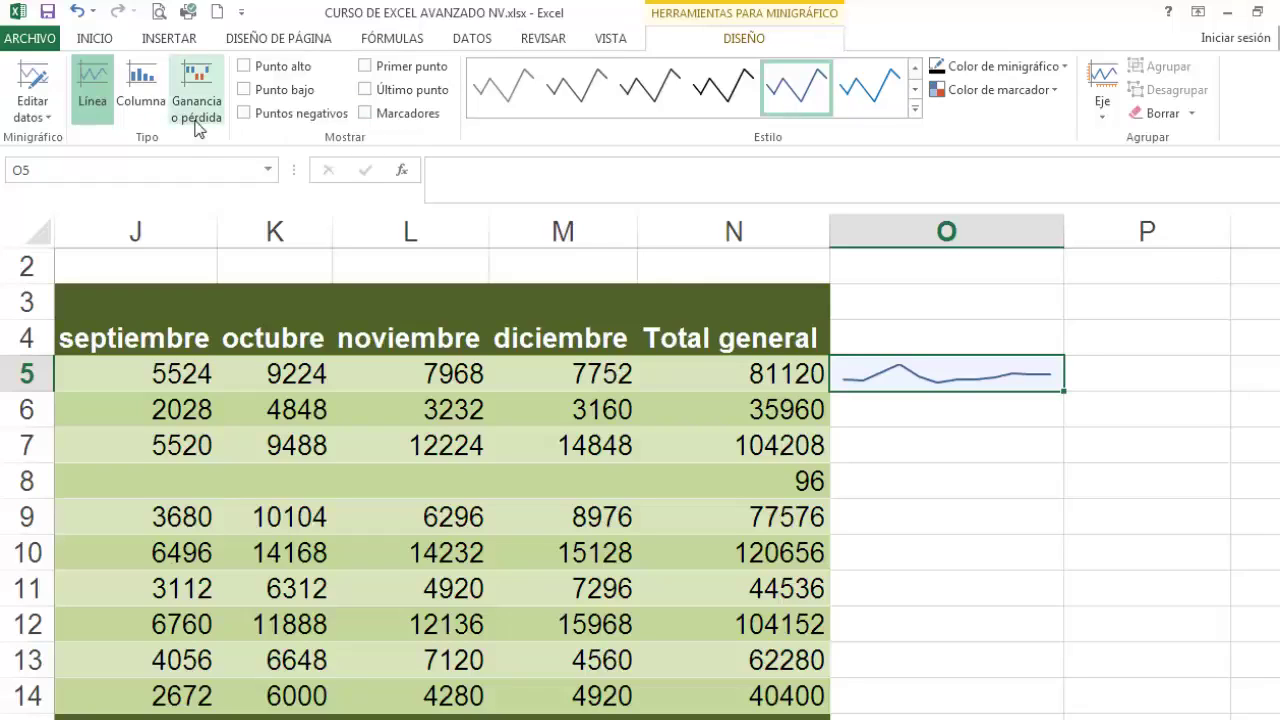
{"action": "left_click", "coordinate": [45, 119]}
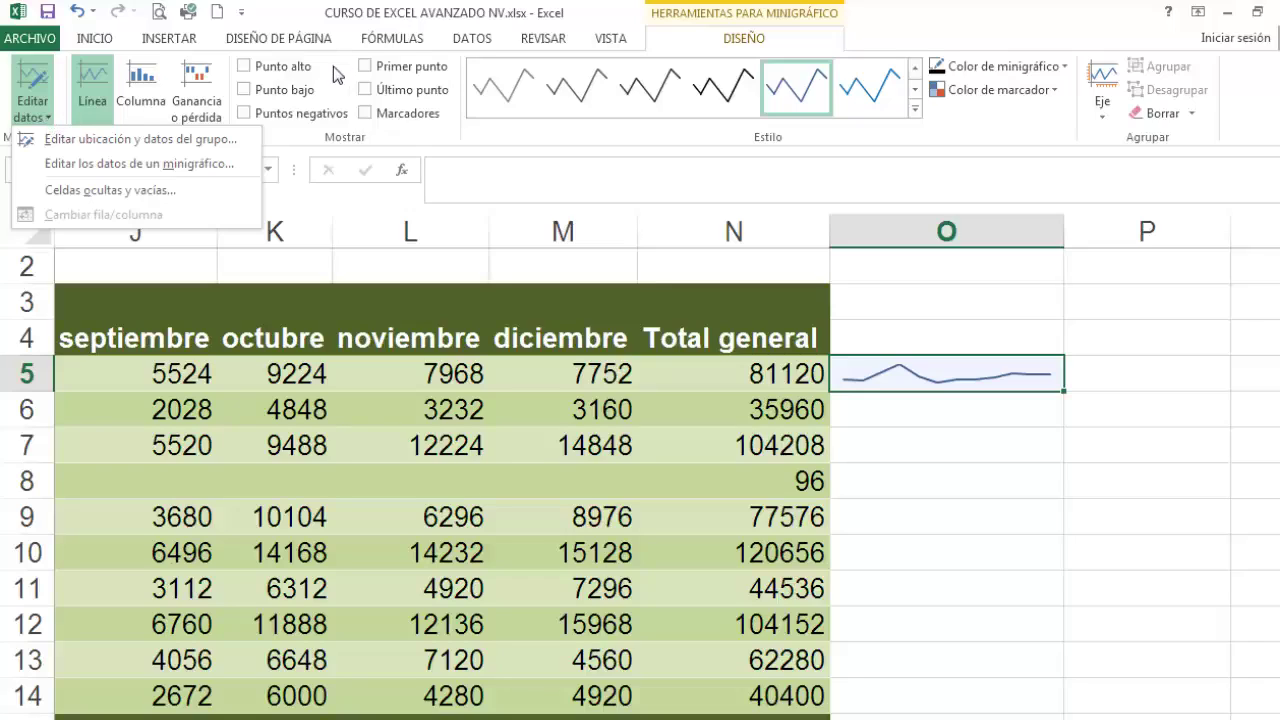
{"action": "left_click", "coordinate": [376, 117]}
{"action": "left_click", "coordinate": [368, 114]}
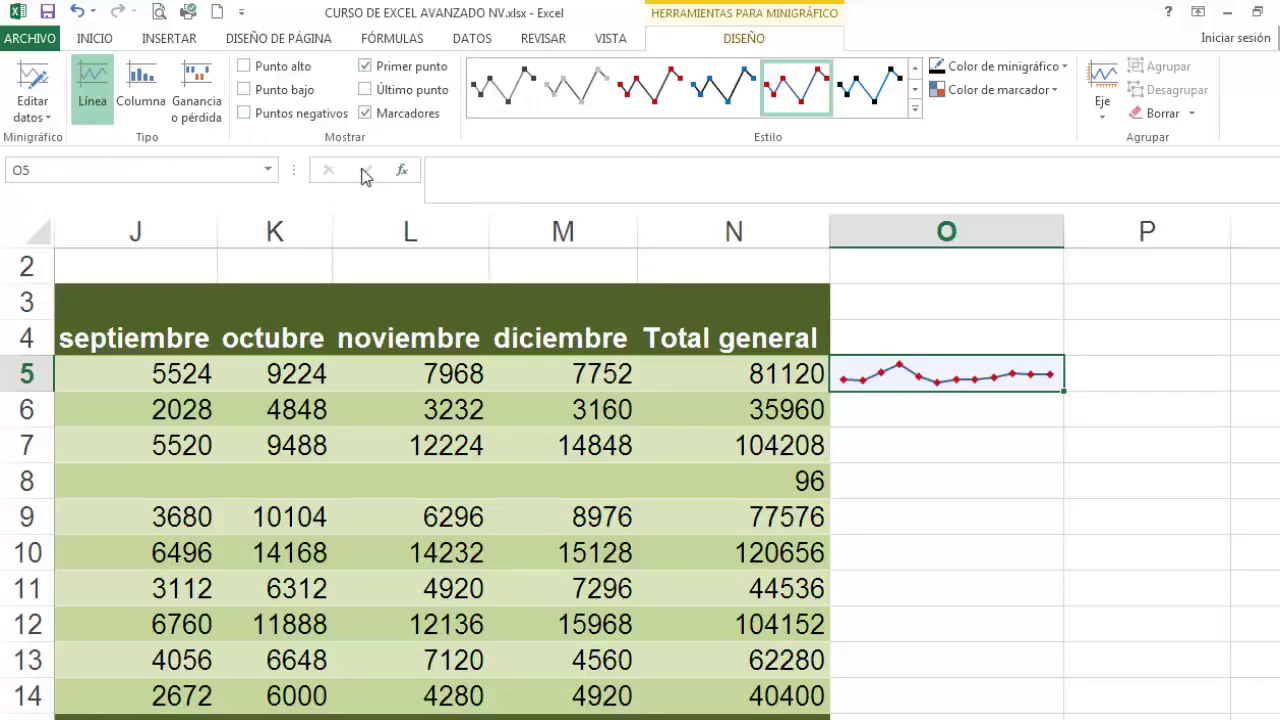
Step: Try a sparkline style with red markers and a style with a blue line and black markers
{"action": "left_click", "coordinate": [915, 108]}
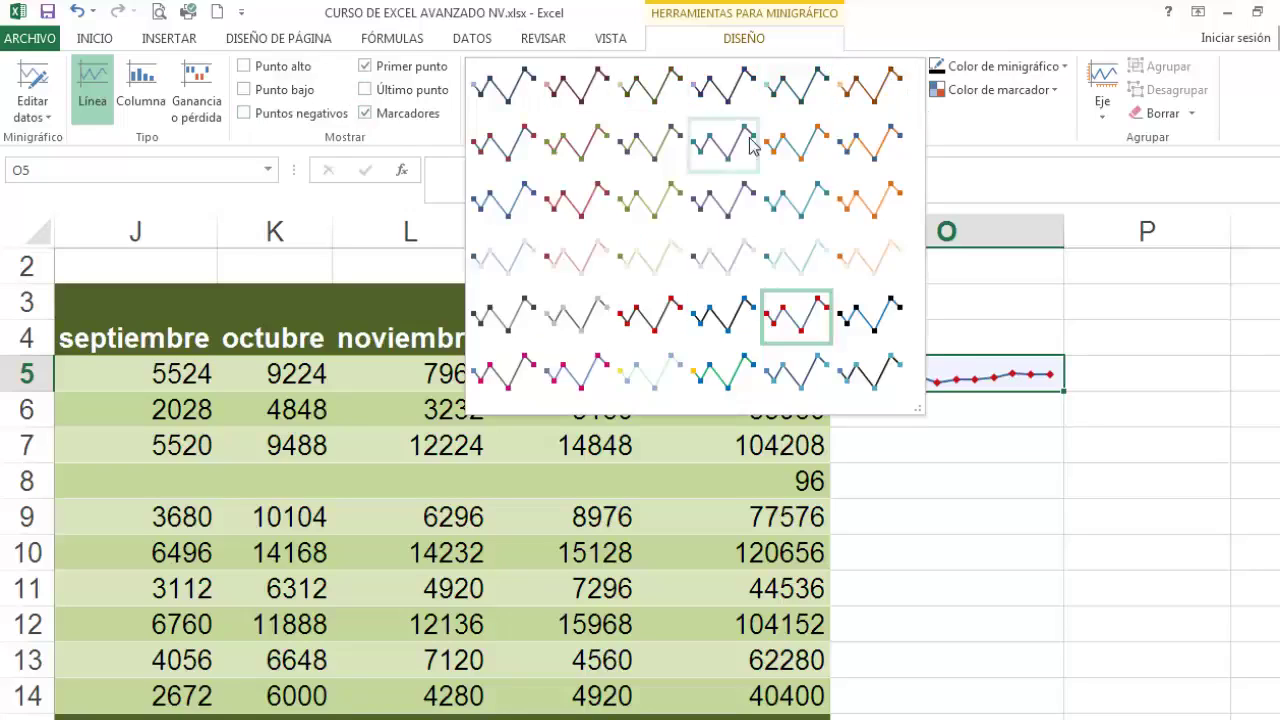
{"action": "left_click", "coordinate": [660, 320]}
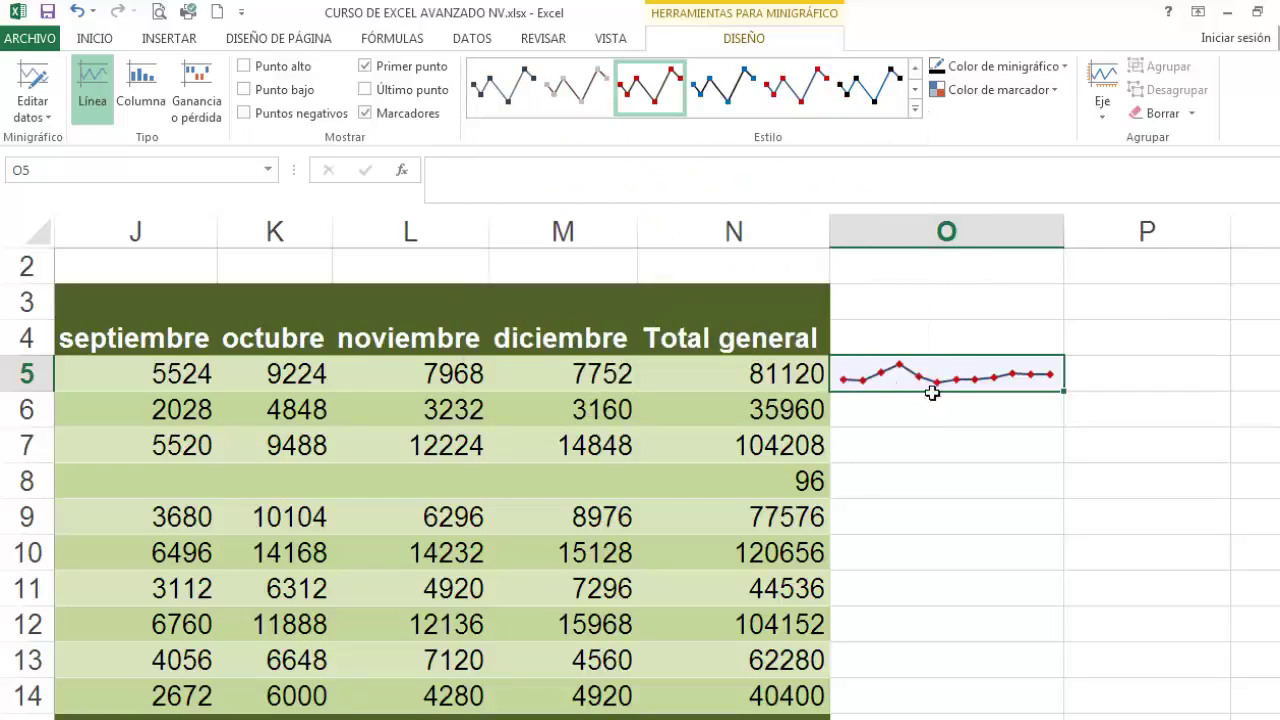
{"action": "left_click", "coordinate": [875, 95]}
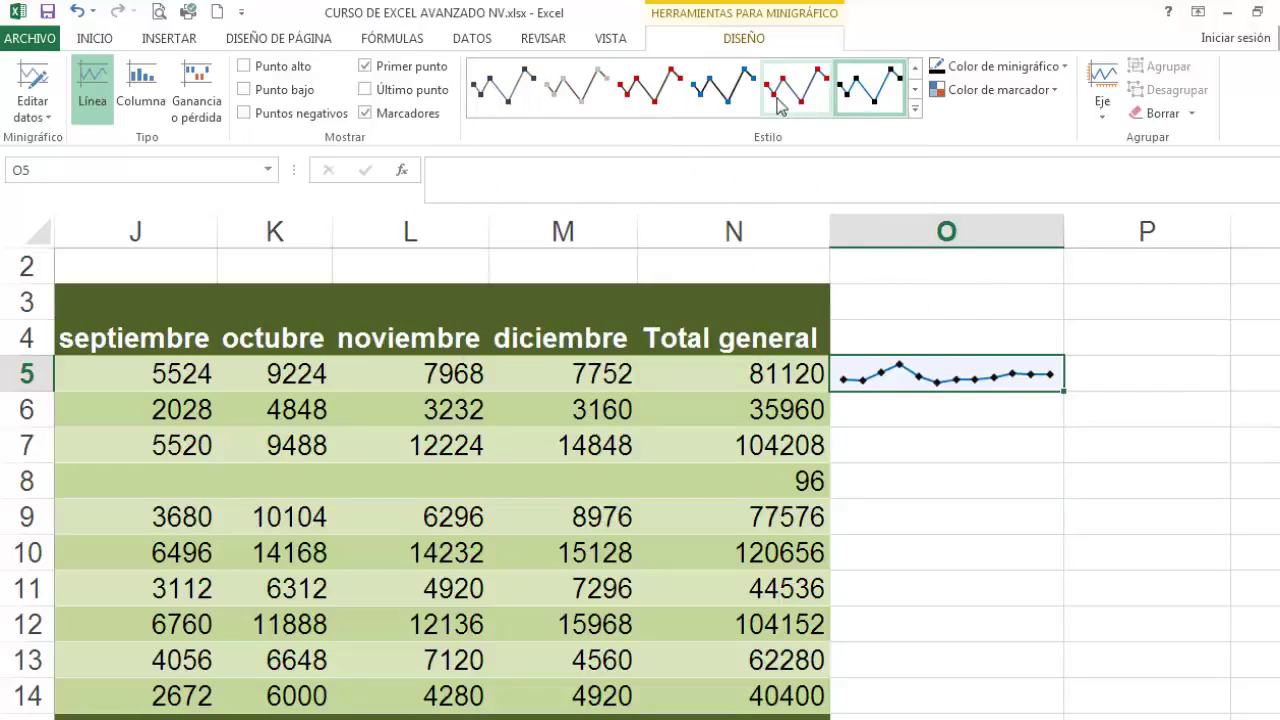
Step: Apply the sparkline style with a green line and blue markers, and turn off the first-point highlight
{"action": "left_click", "coordinate": [915, 110]}
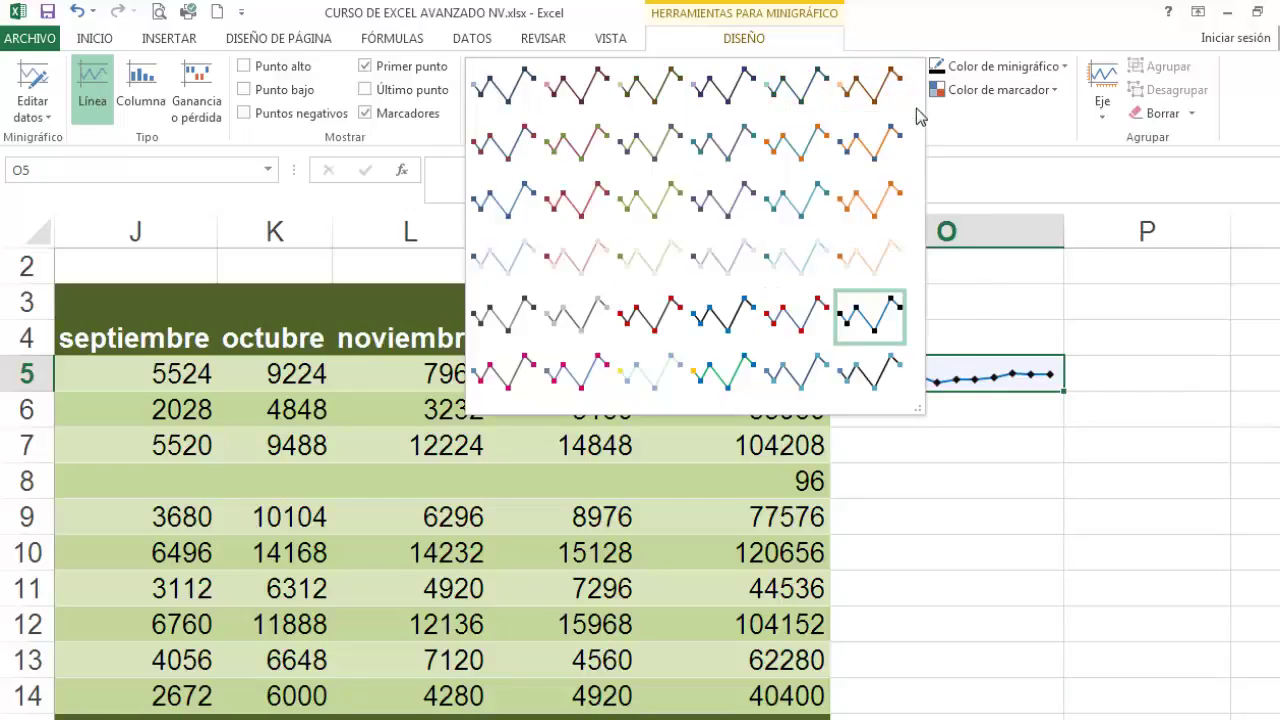
{"action": "left_click", "coordinate": [723, 374]}
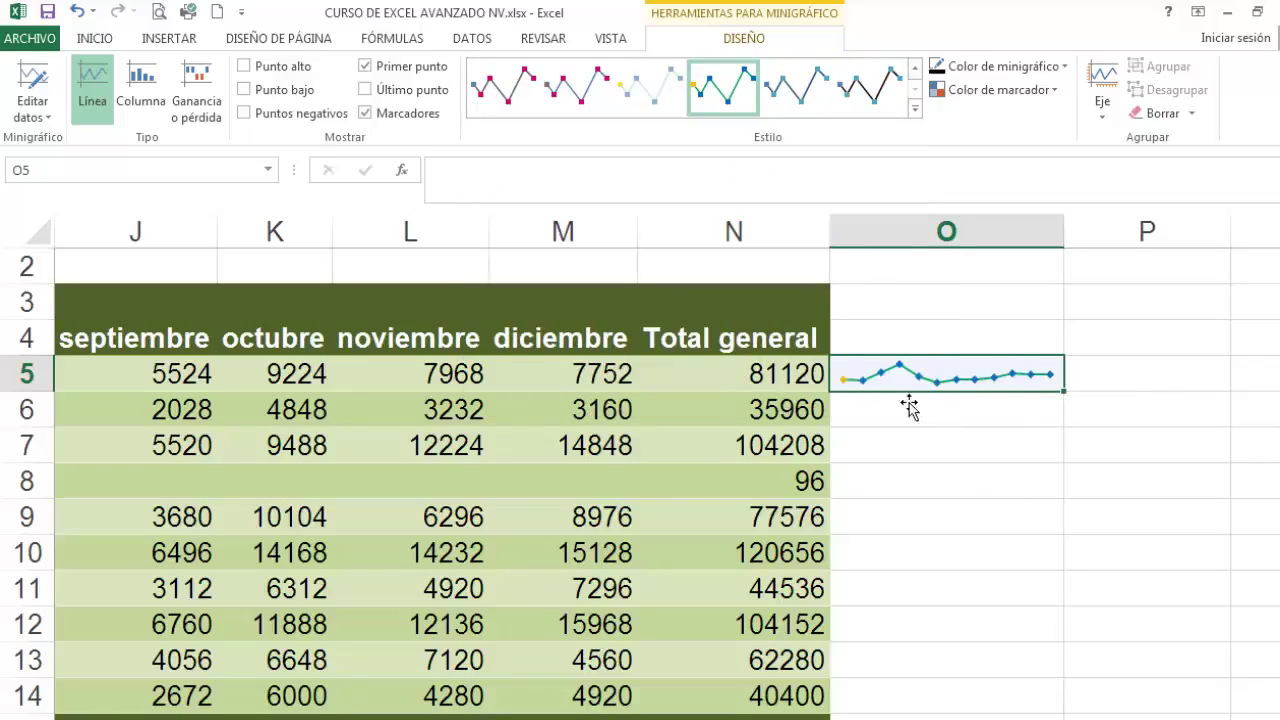
{"action": "left_click", "coordinate": [365, 66]}
Step: Fill the sparkline from O5 down to O14 so every seller row has one
{"action": "left_click_drag", "start_coordinate": [1073, 400], "coordinate": [1066, 711]}
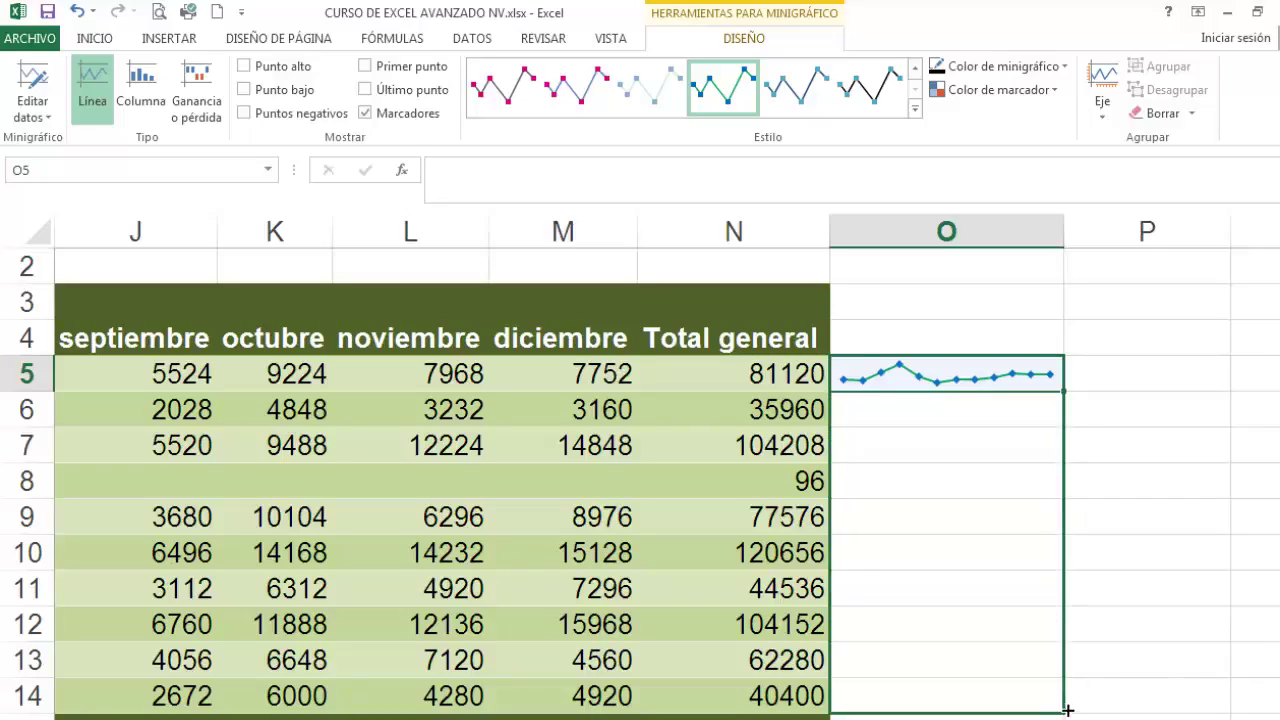
{"action": "left_click_drag", "start_coordinate": [1068, 710], "coordinate": [1068, 711]}
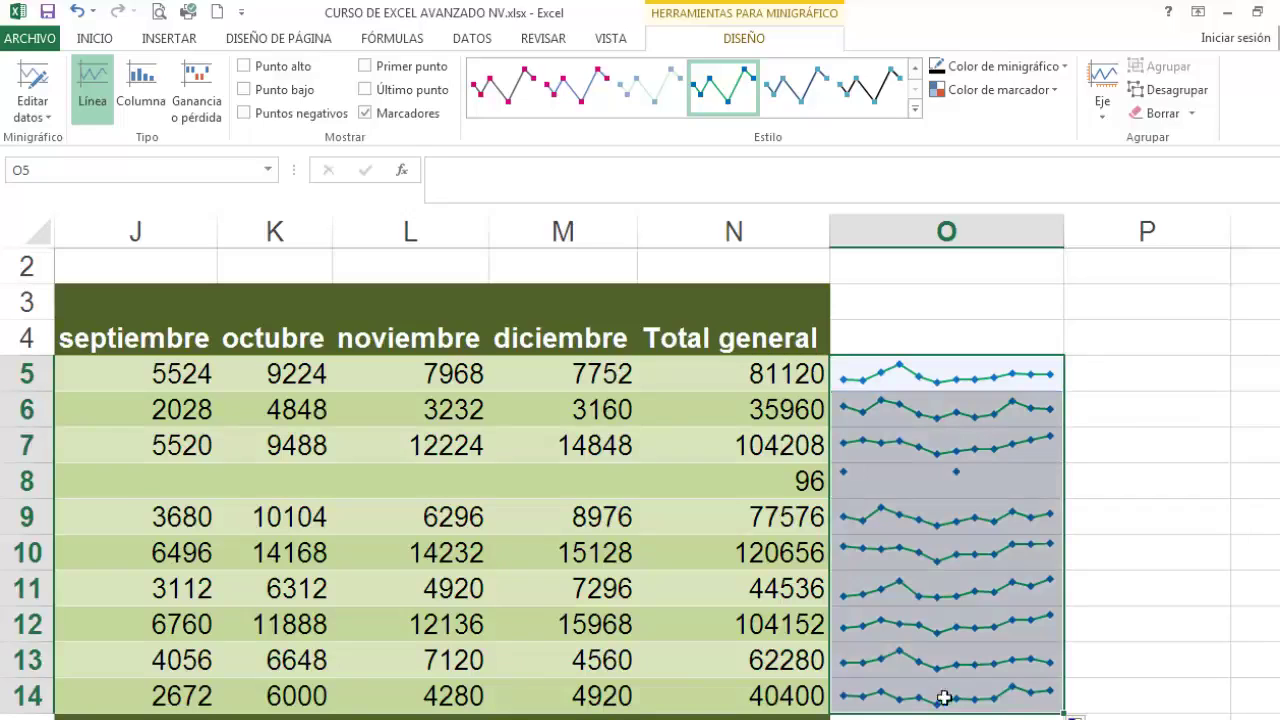
{"action": "left_click", "coordinate": [625, 517]}
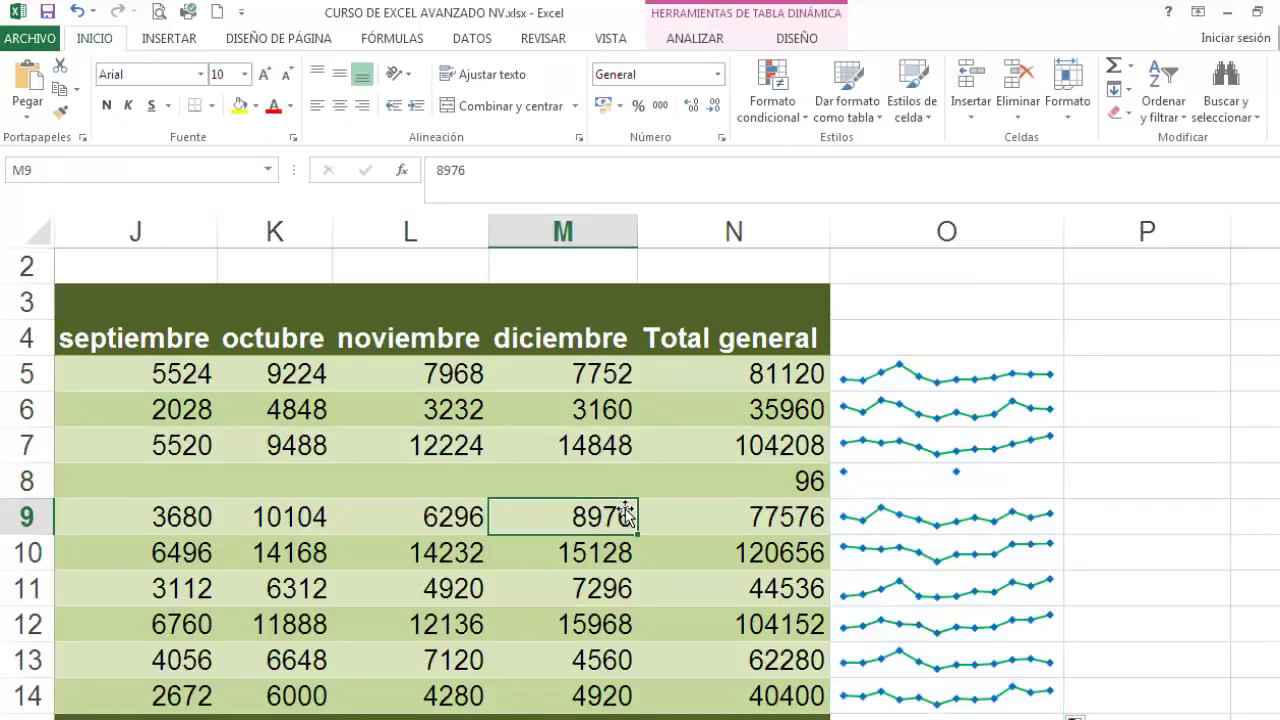
Step: Slightly narrow the enero, agosto, octubre, noviembre and diciembre columns of the pivot table
{"action": "scroll", "coordinate": [625, 517], "scroll_direction": "down", "scroll_amount": 5, "text": "ctrl"}
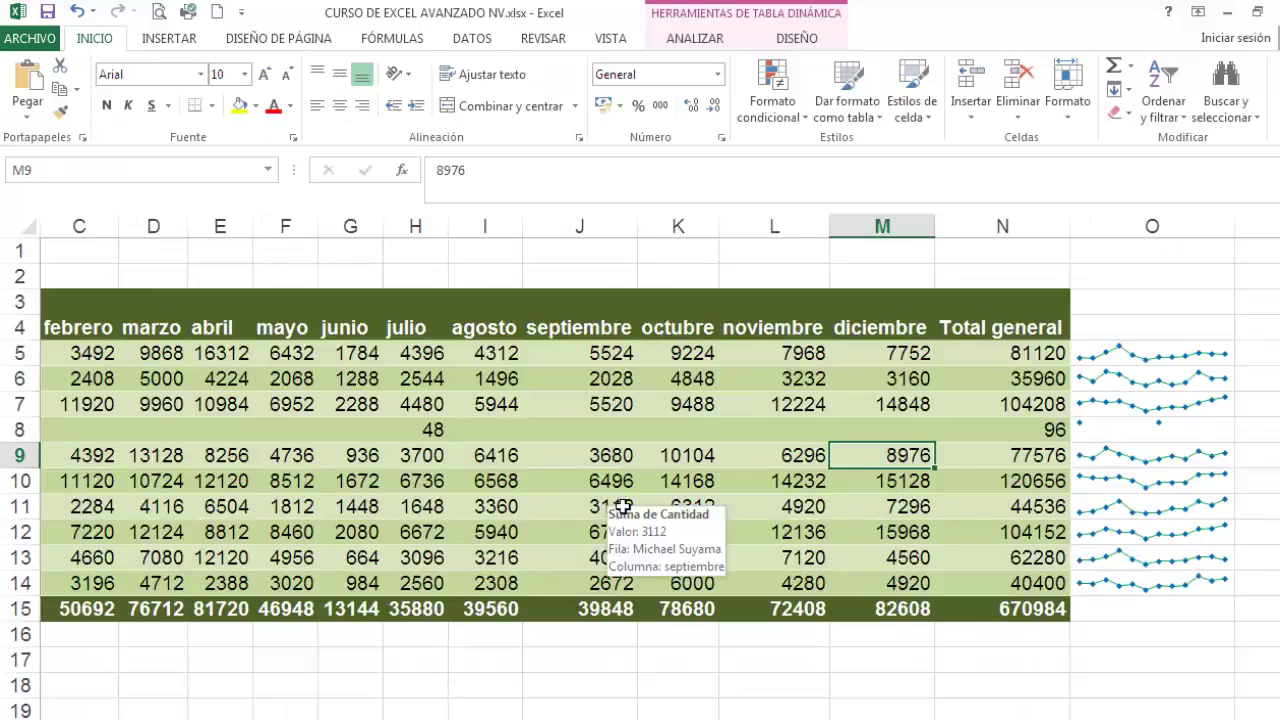
{"action": "scroll", "coordinate": [622, 507], "scroll_direction": "down", "scroll_amount": 1, "text": "ctrl"}
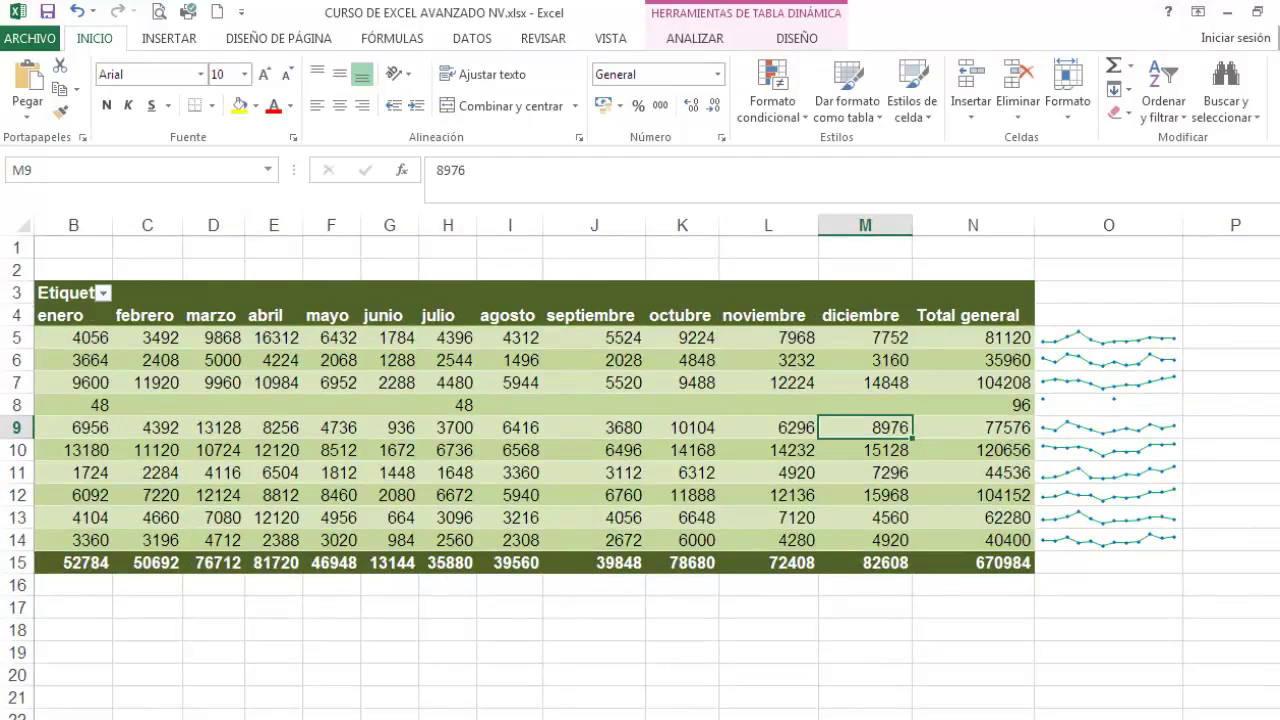
{"action": "scroll", "coordinate": [640, 450], "scroll_direction": "left", "scroll_amount": 1}
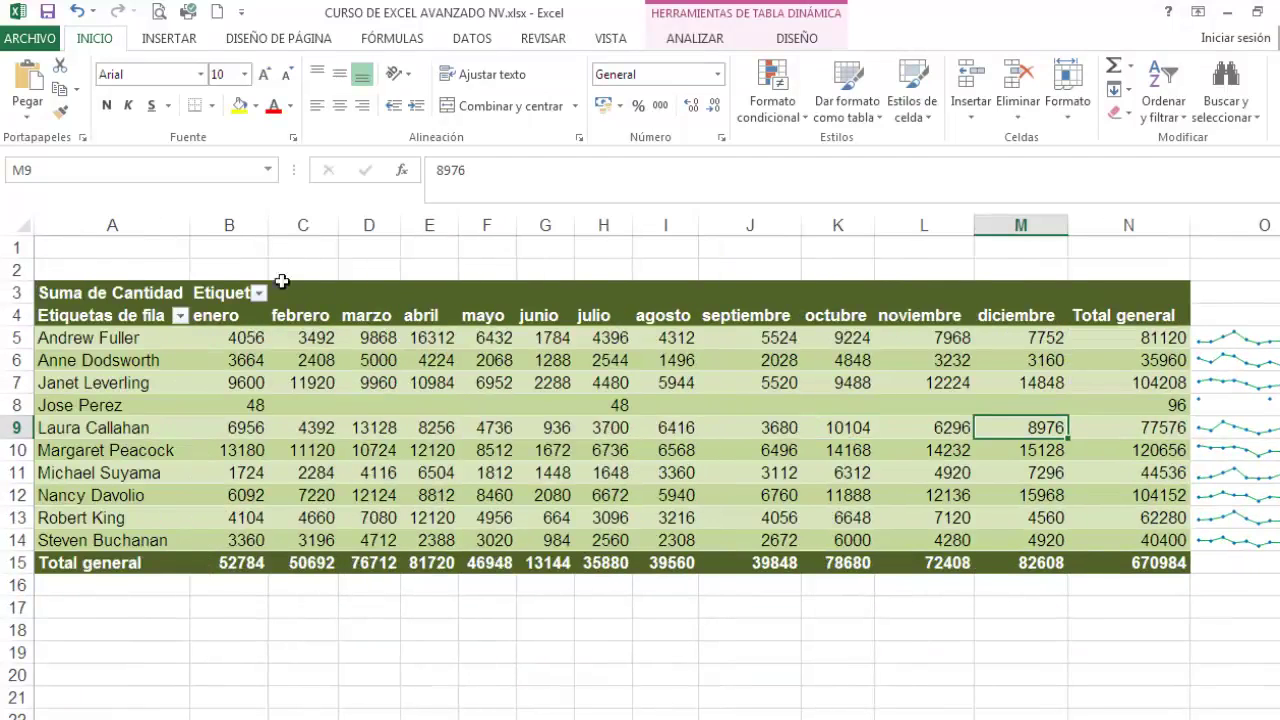
{"action": "left_click_drag", "start_coordinate": [274, 228], "coordinate": [264, 228]}
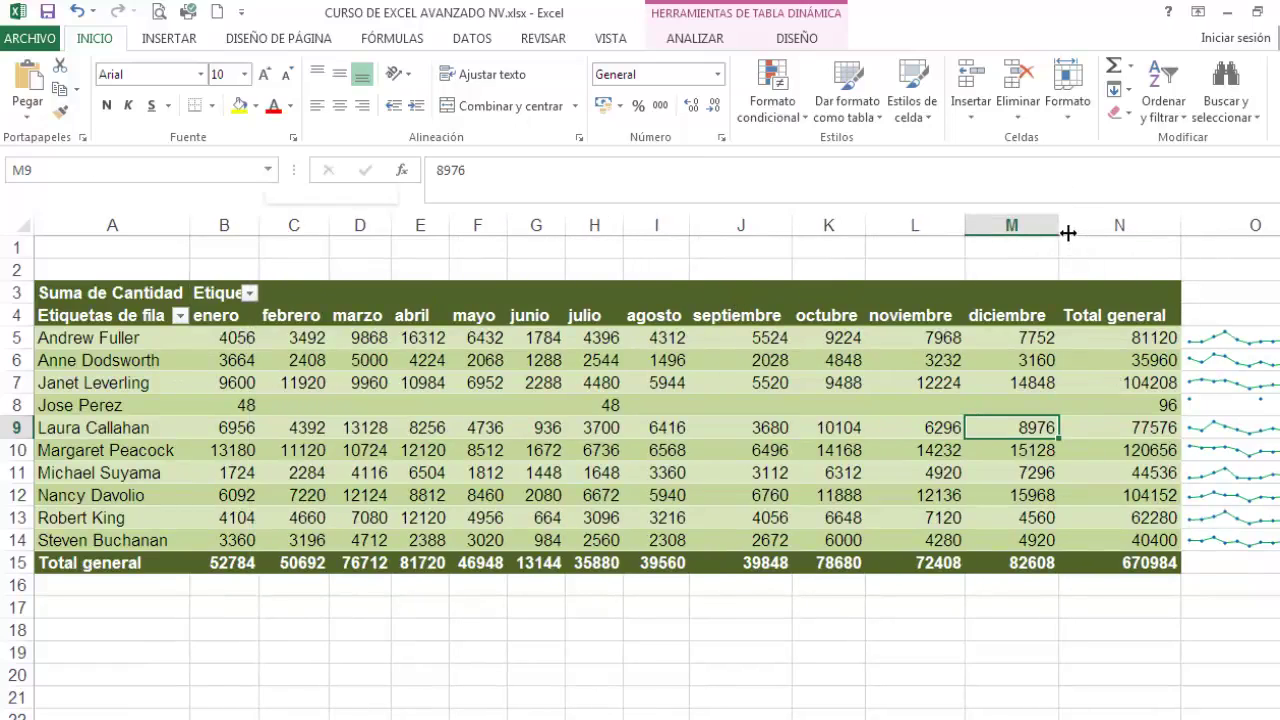
{"action": "left_click_drag", "start_coordinate": [1068, 229], "coordinate": [1063, 232]}
{"action": "left_click_drag", "start_coordinate": [970, 226], "coordinate": [958, 221]}
{"action": "left_click_drag", "start_coordinate": [871, 229], "coordinate": [870, 232]}
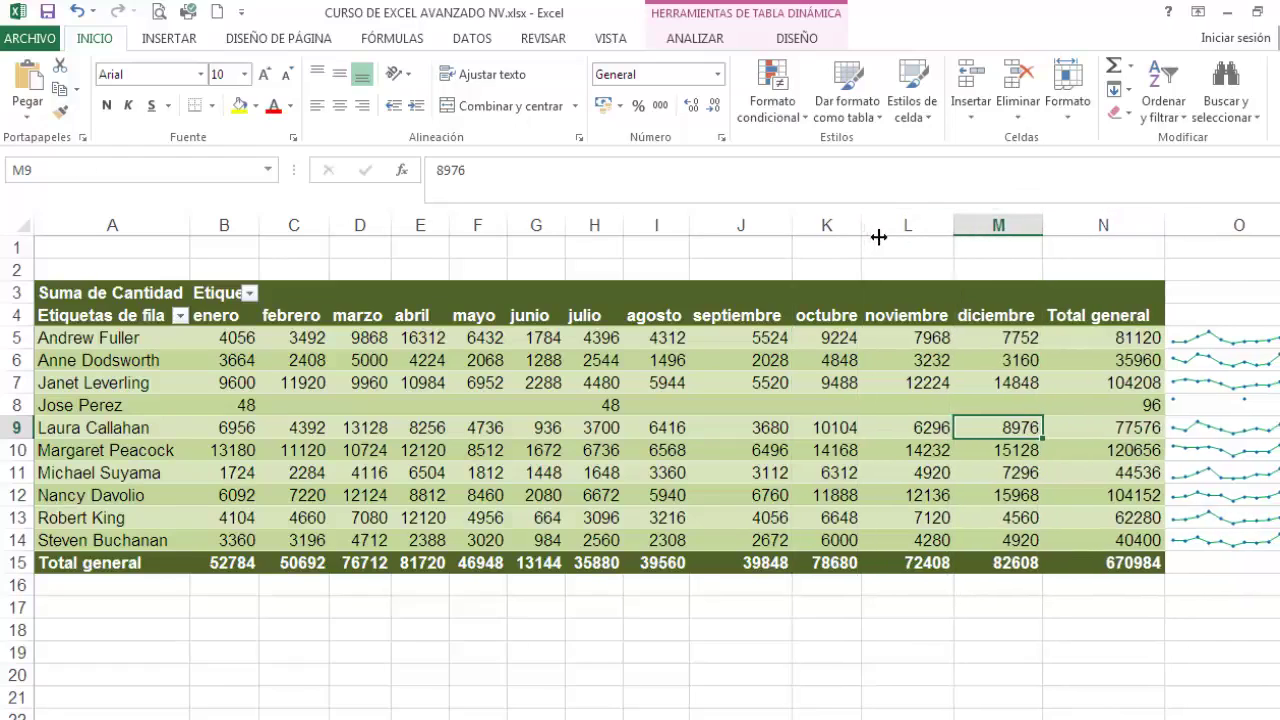
{"action": "left_click_drag", "start_coordinate": [689, 226], "coordinate": [621, 227]}
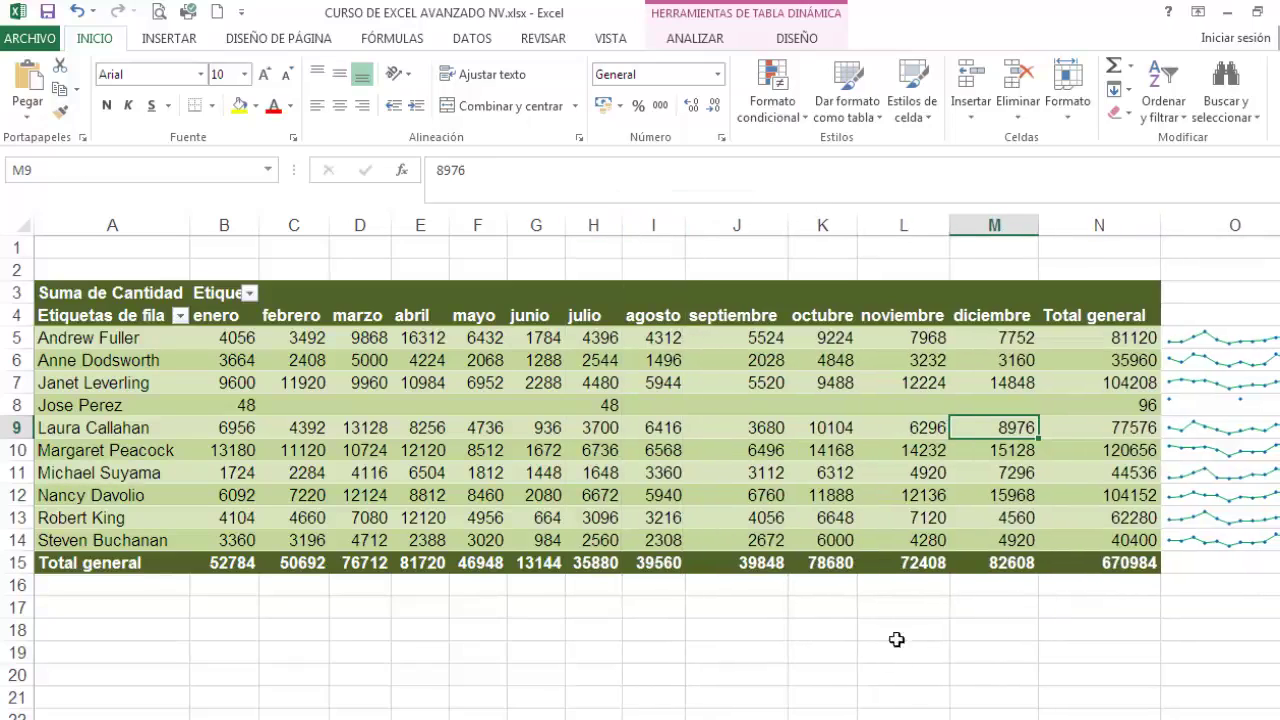
Step: Narrow the seller column A slightly to fit more of the table beside the sparklines
{"action": "left_click", "coordinate": [560, 566]}
{"action": "scroll", "coordinate": [650, 582], "scroll_direction": "down", "scroll_amount": 1}
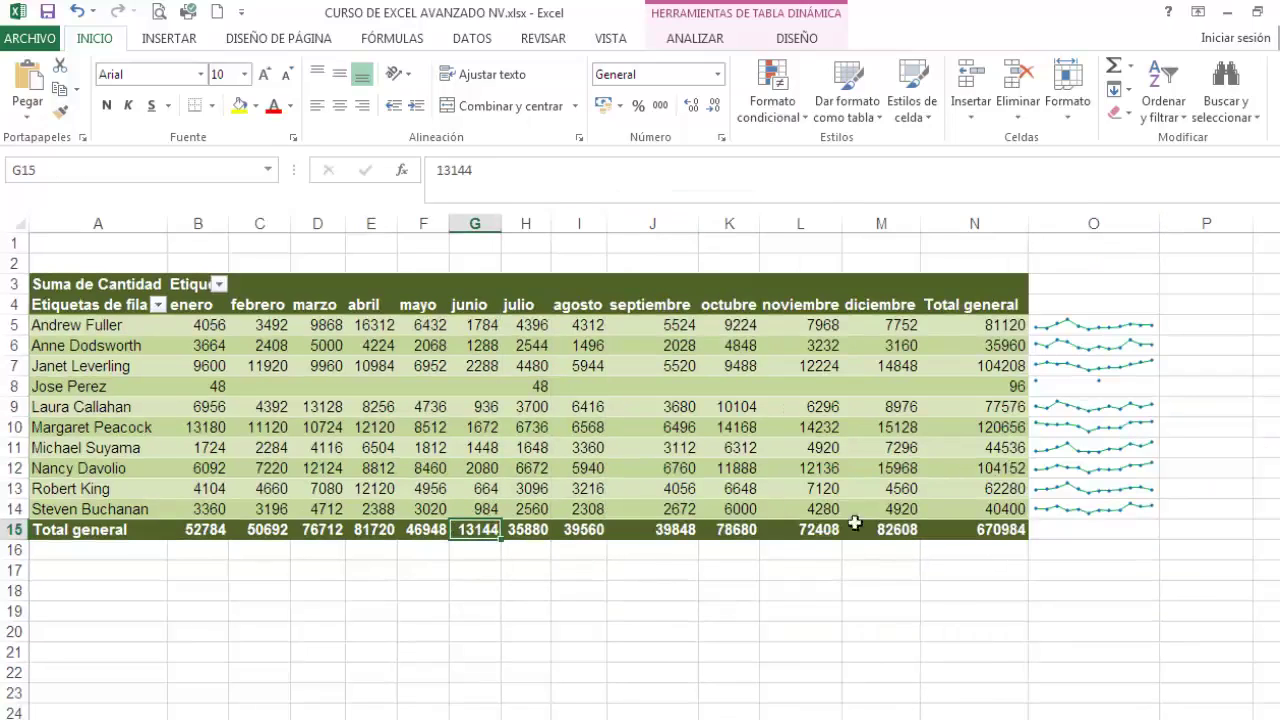
{"action": "left_click", "coordinate": [712, 592]}
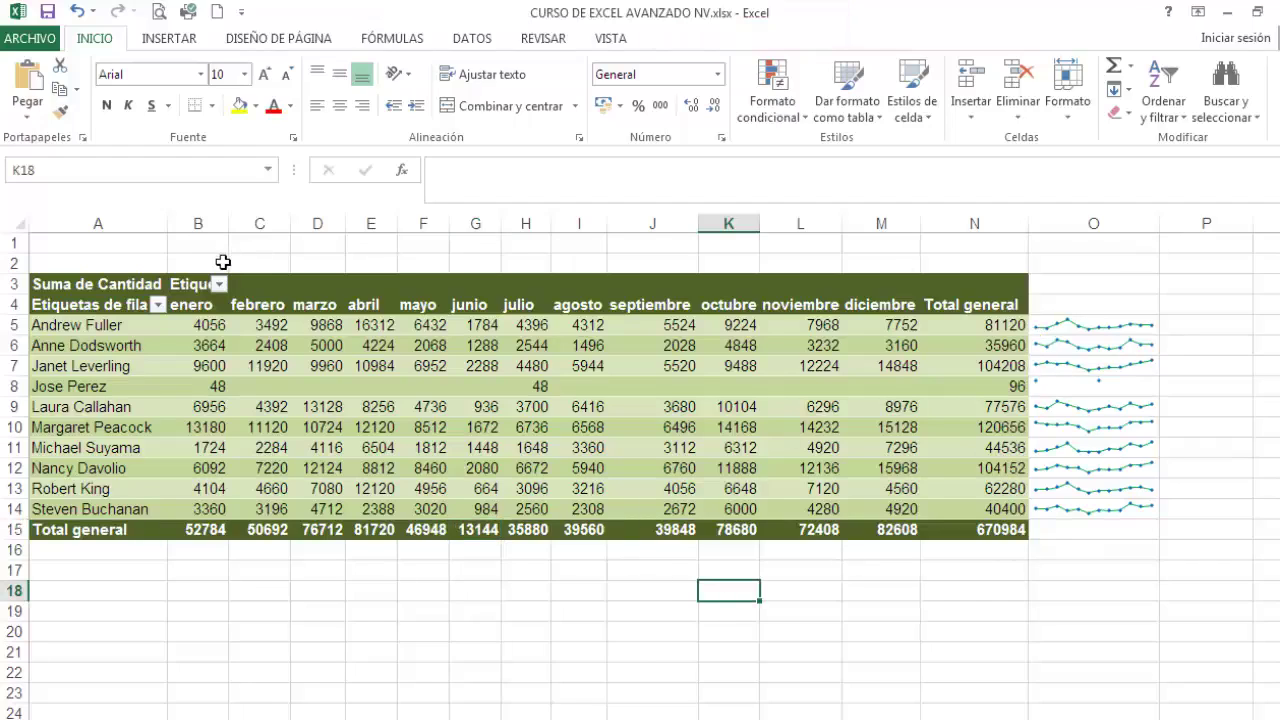
{"action": "left_click_drag", "start_coordinate": [181, 239], "coordinate": [172, 233]}
{"action": "scroll", "coordinate": [407, 422], "scroll_direction": "up", "scroll_amount": 1}
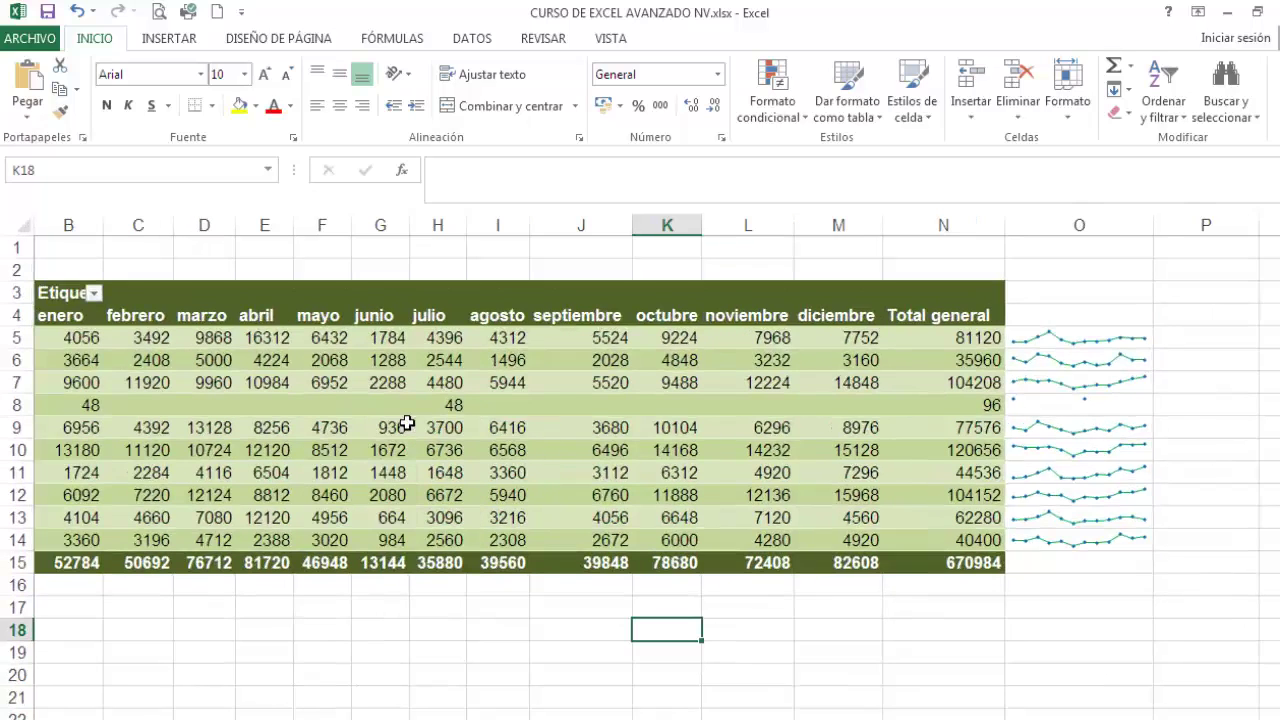
{"action": "scroll", "coordinate": [640, 450], "scroll_direction": "left", "scroll_amount": 1}
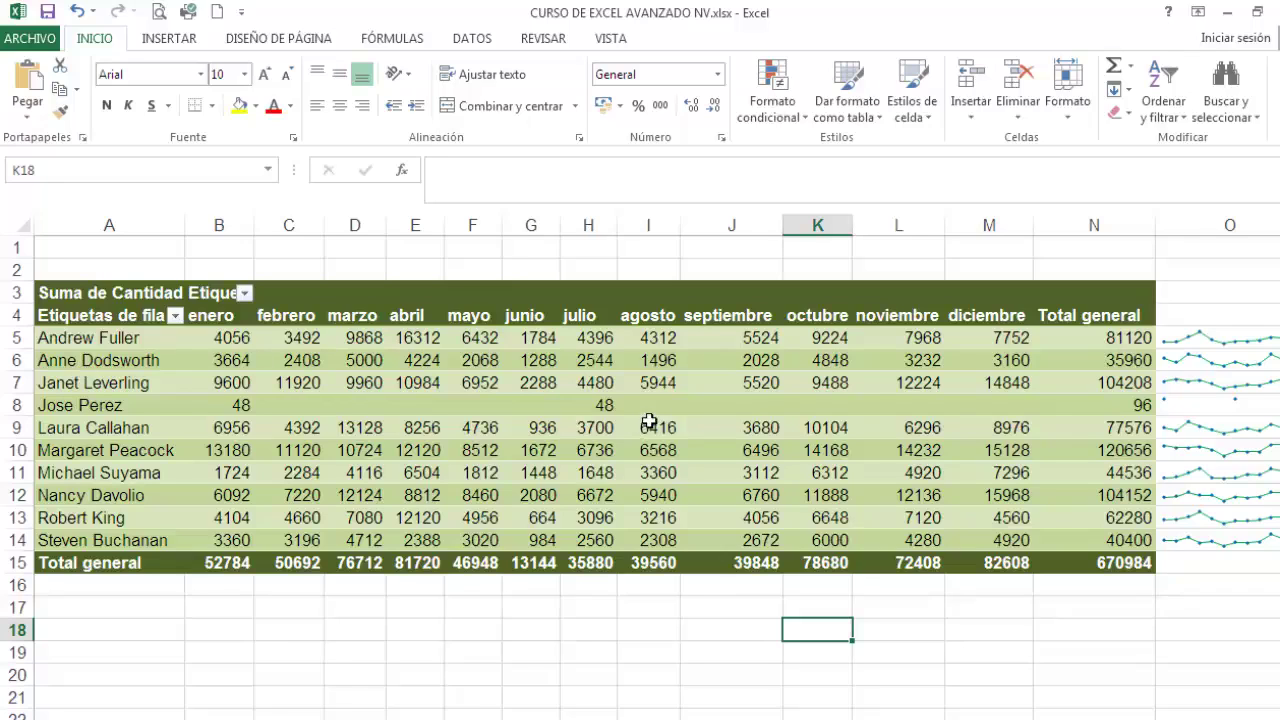
Step: Apply solid-fill green data bars to the monthly quantities in B5:M14, excluding the totals
{"action": "left_click_drag", "start_coordinate": [233, 344], "coordinate": [951, 540]}
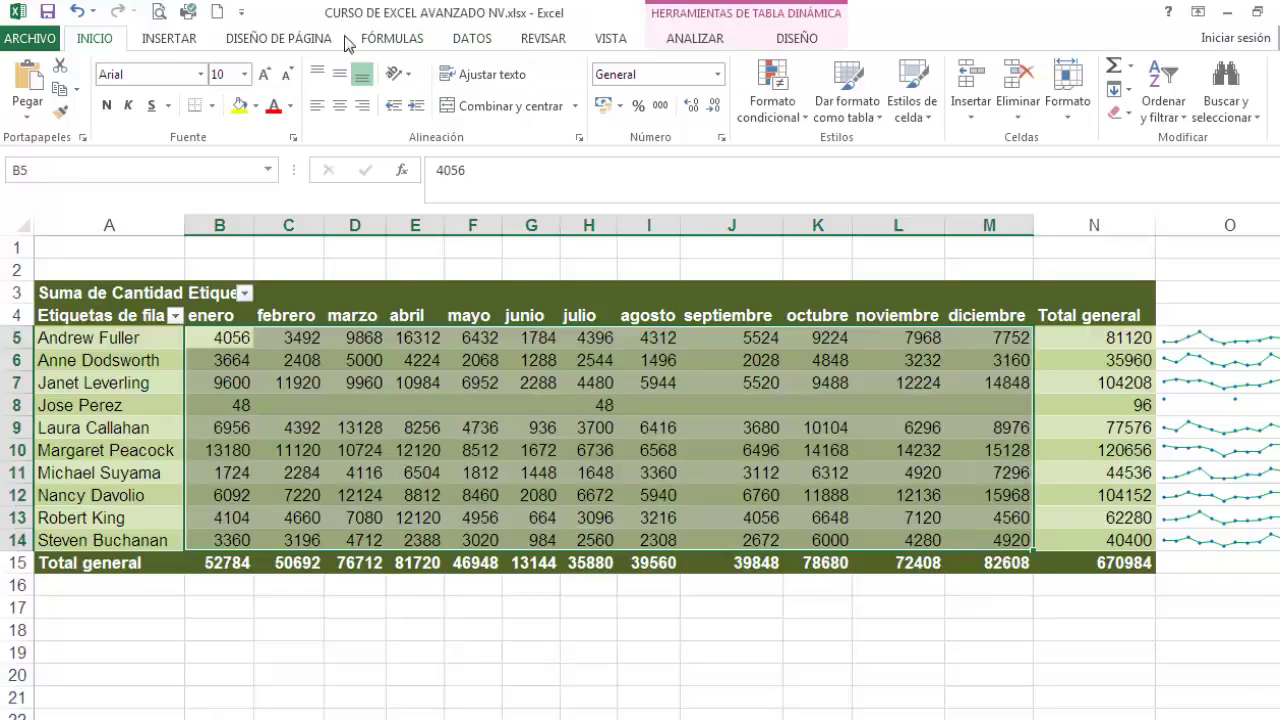
{"action": "left_click", "coordinate": [805, 115]}
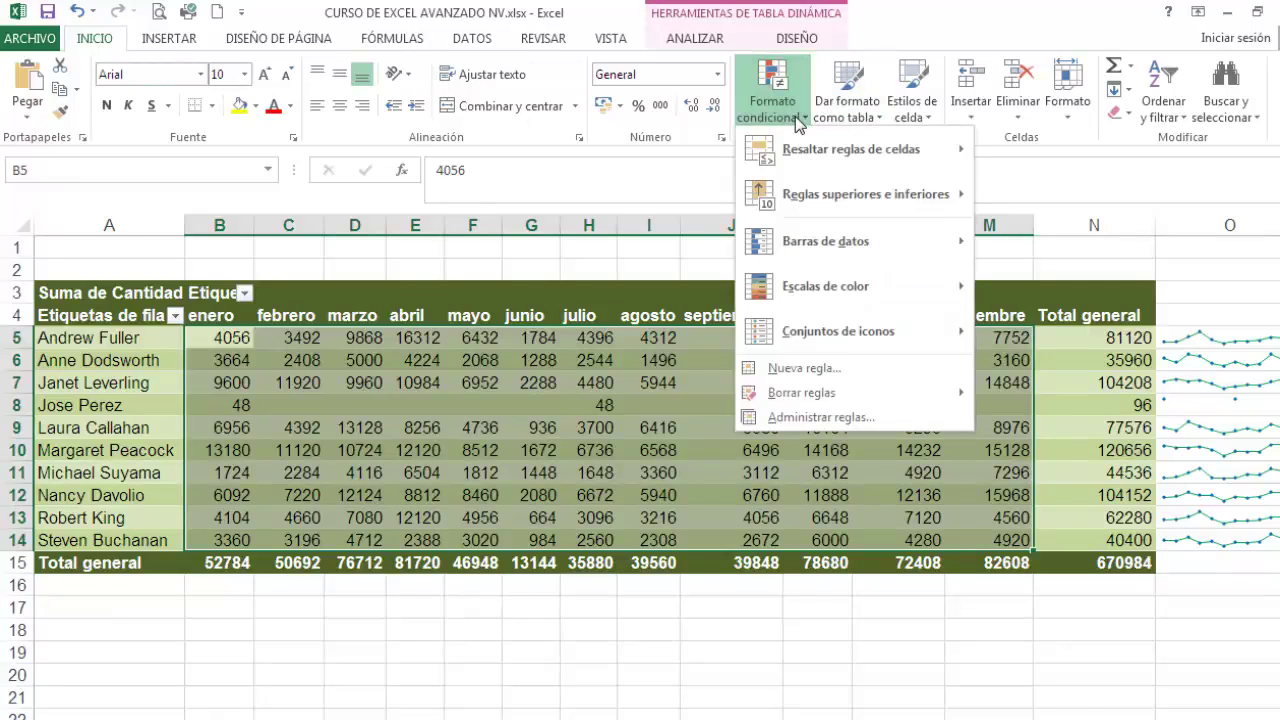
{"action": "mouse_move", "coordinate": [878, 262]}
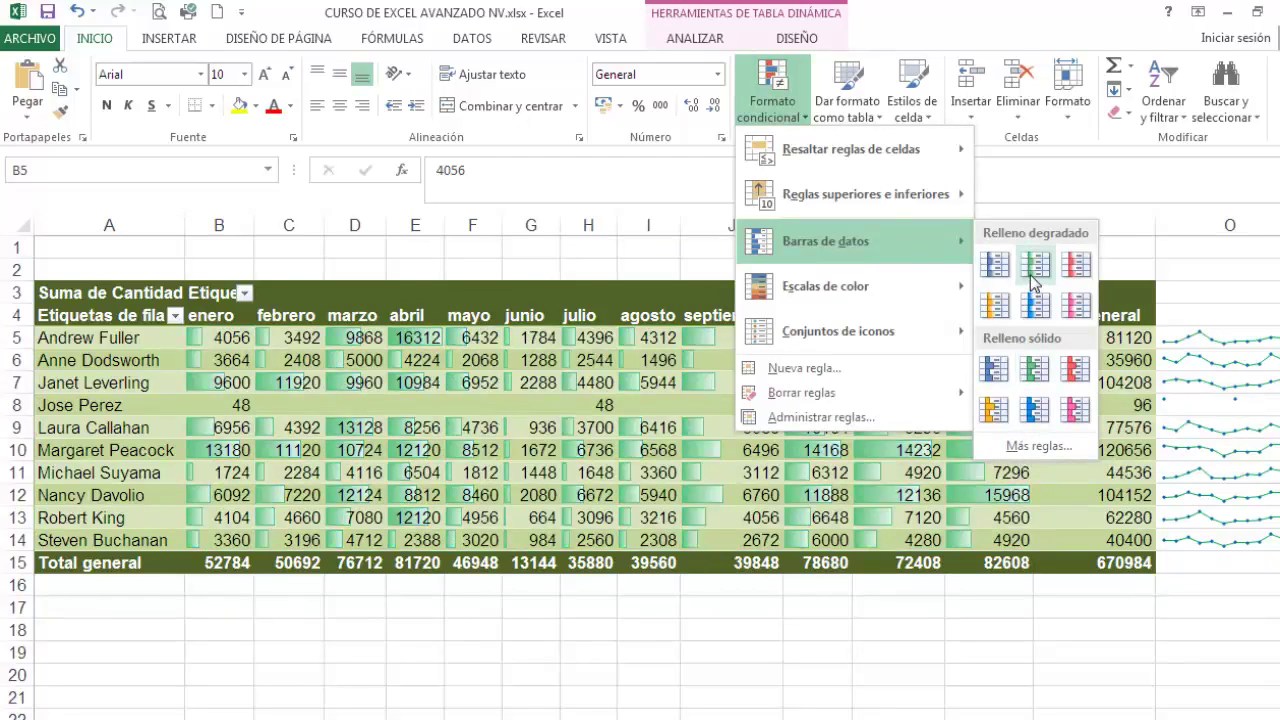
{"action": "left_click", "coordinate": [1034, 370]}
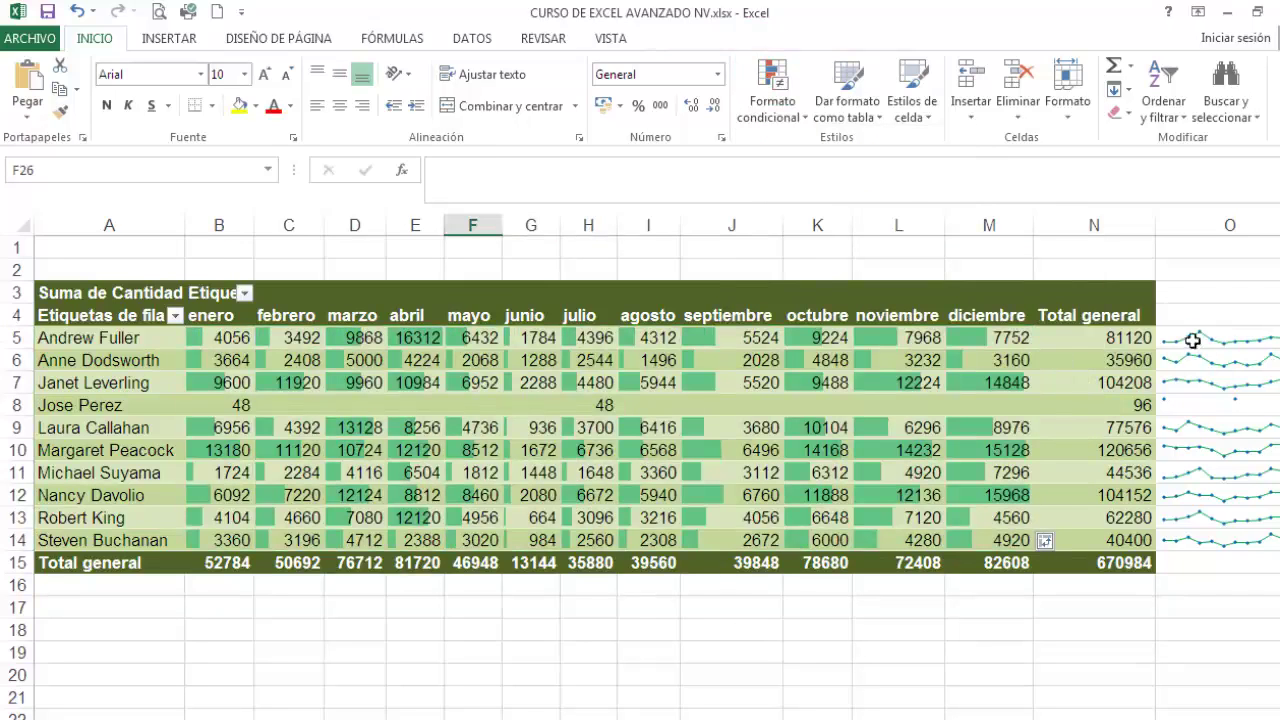
Step: Widen sparkline column O so the line charts are stretched horizontally
{"action": "scroll", "coordinate": [600, 450], "scroll_direction": "right", "scroll_amount": 1}
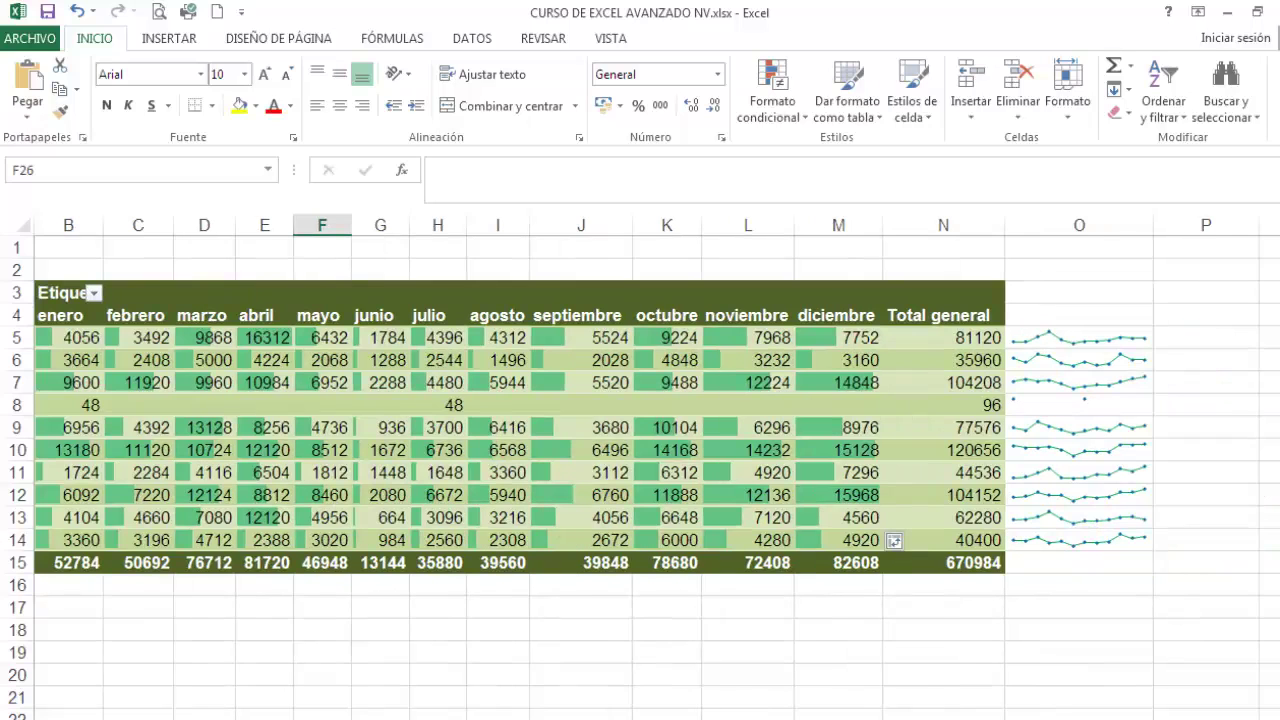
{"action": "scroll", "coordinate": [831, 676], "scroll_direction": "down", "scroll_amount": 1}
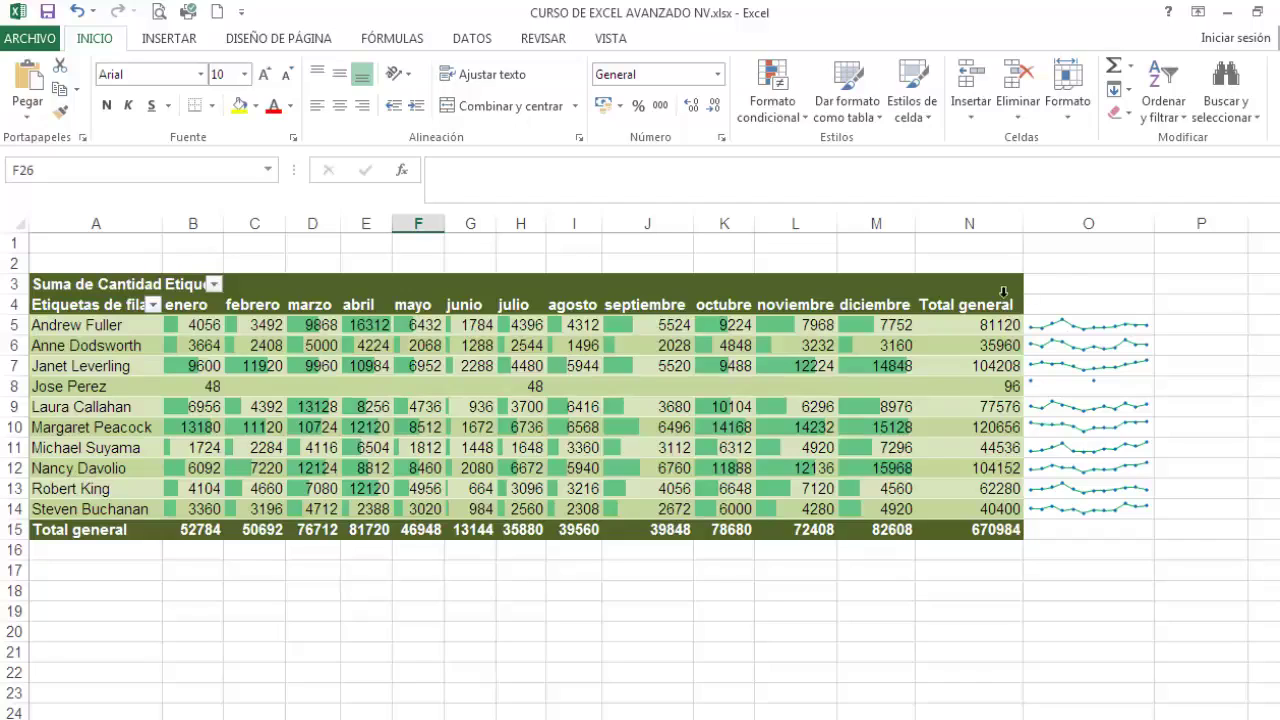
{"action": "left_click_drag", "start_coordinate": [1155, 226], "coordinate": [1212, 241]}
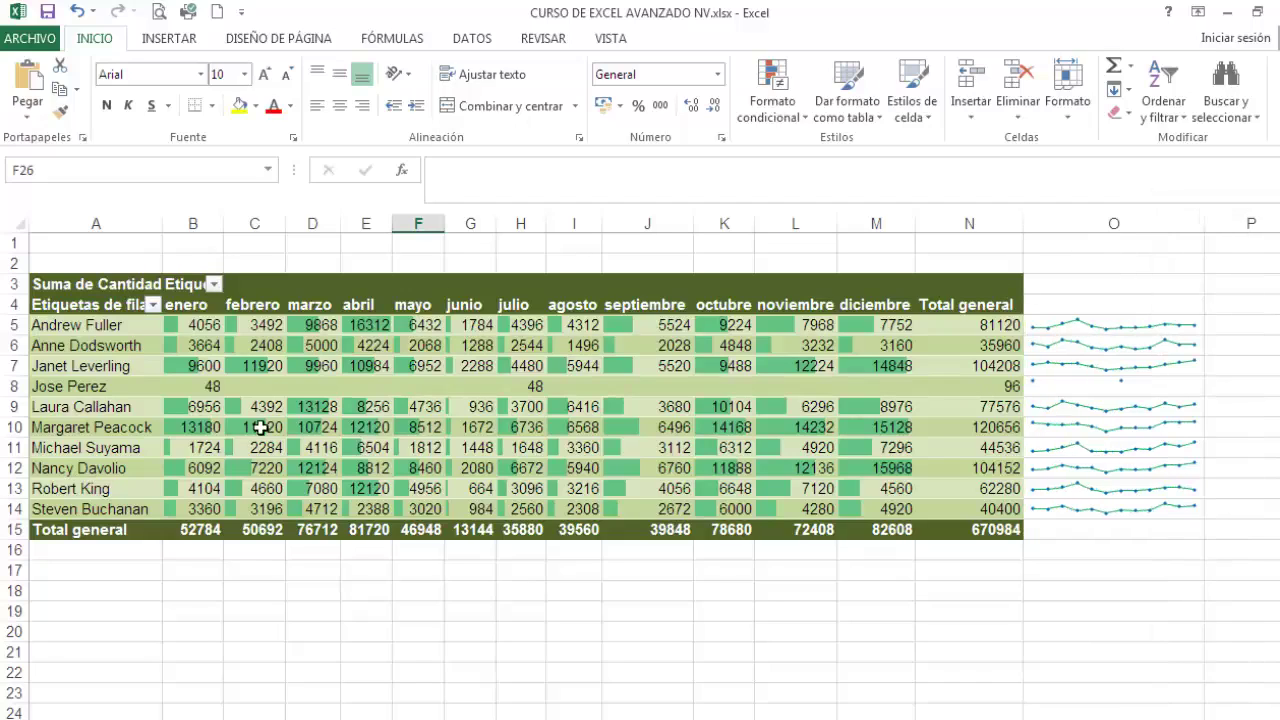
Step: Set the height of rows 5 to 15 to 20
{"action": "left_click_drag", "start_coordinate": [38, 328], "coordinate": [40, 512]}
{"action": "left_click_drag", "start_coordinate": [14, 325], "coordinate": [20, 530]}
{"action": "right_click", "coordinate": [297, 409]}
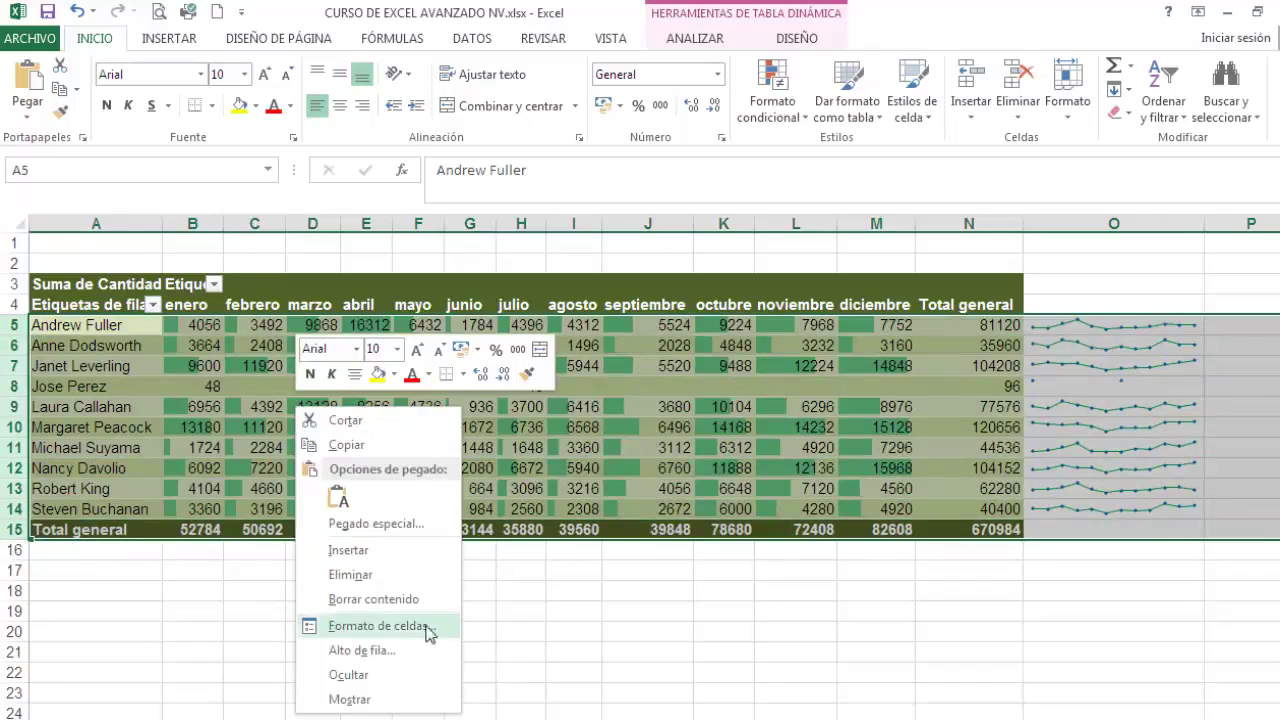
{"action": "left_click", "coordinate": [385, 651]}
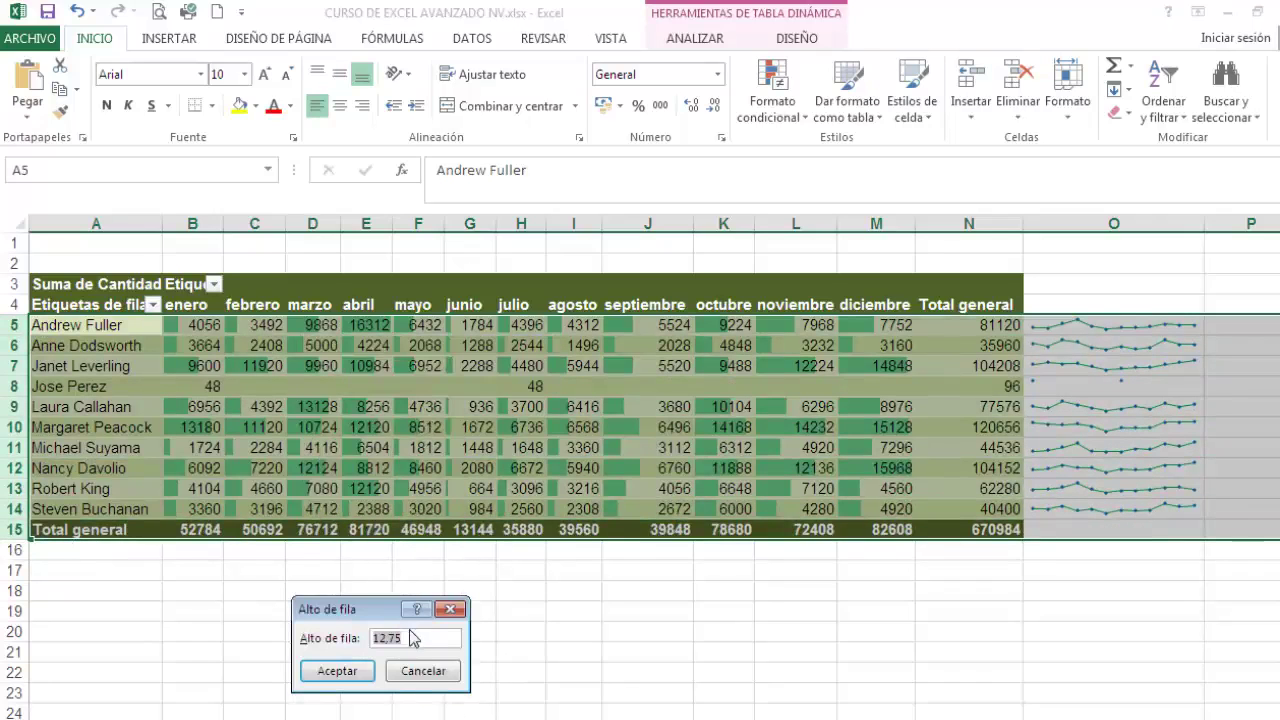
{"action": "type", "text": "20"}
{"action": "left_click", "coordinate": [337, 671]}
{"action": "left_click", "coordinate": [632, 540]}
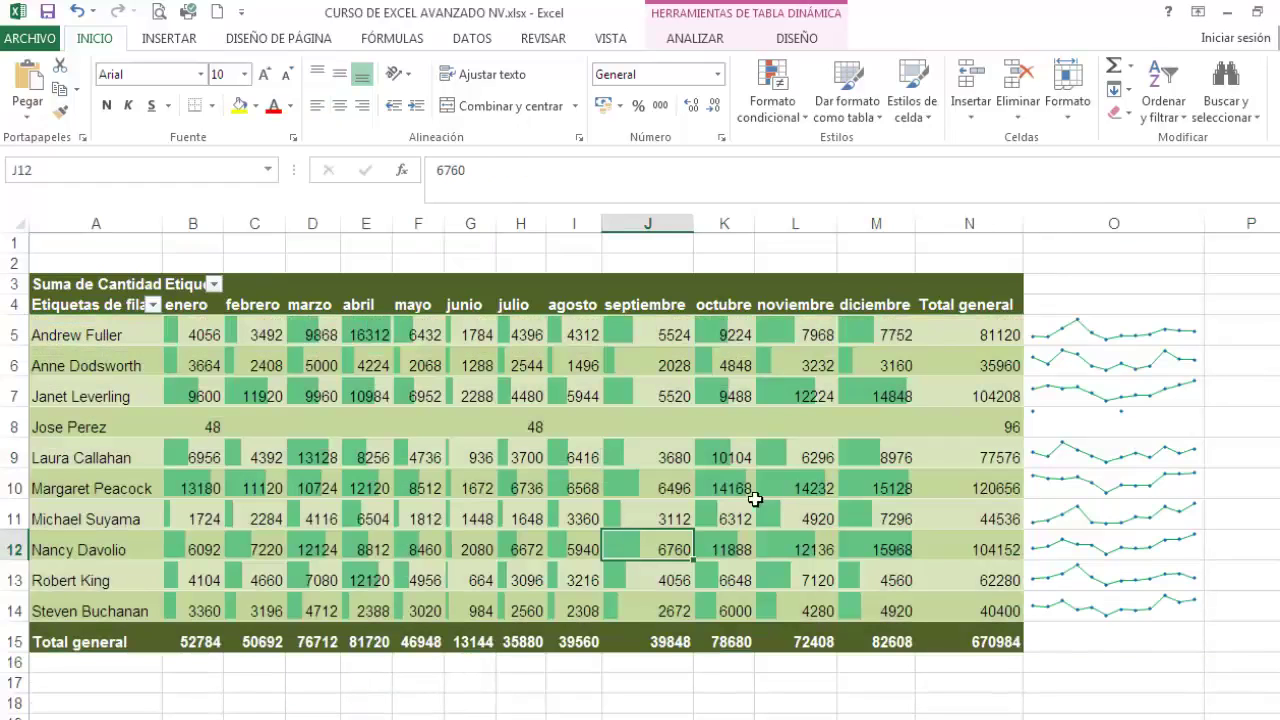
Step: Extend the sparkline from O14 down to O15 for the Total general row
{"action": "left_click", "coordinate": [1142, 607]}
{"action": "left_click_drag", "start_coordinate": [1206, 622], "coordinate": [1207, 652]}
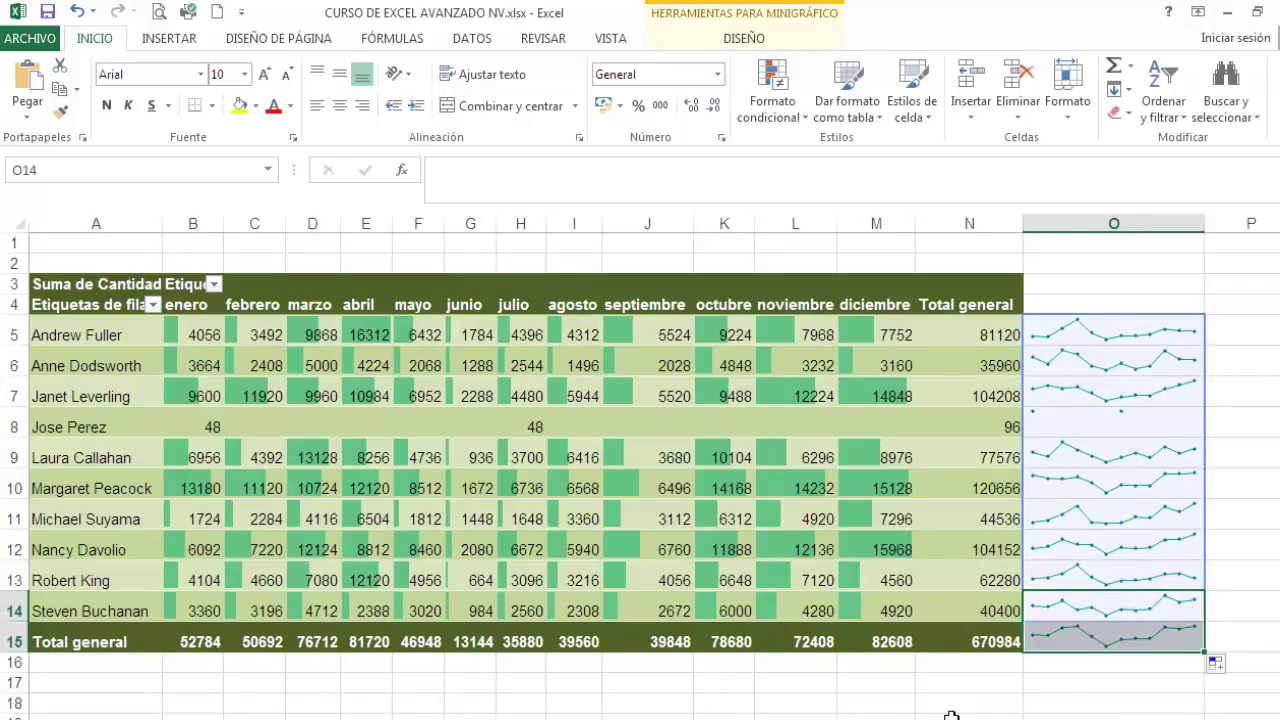
{"action": "left_click", "coordinate": [1020, 702]}
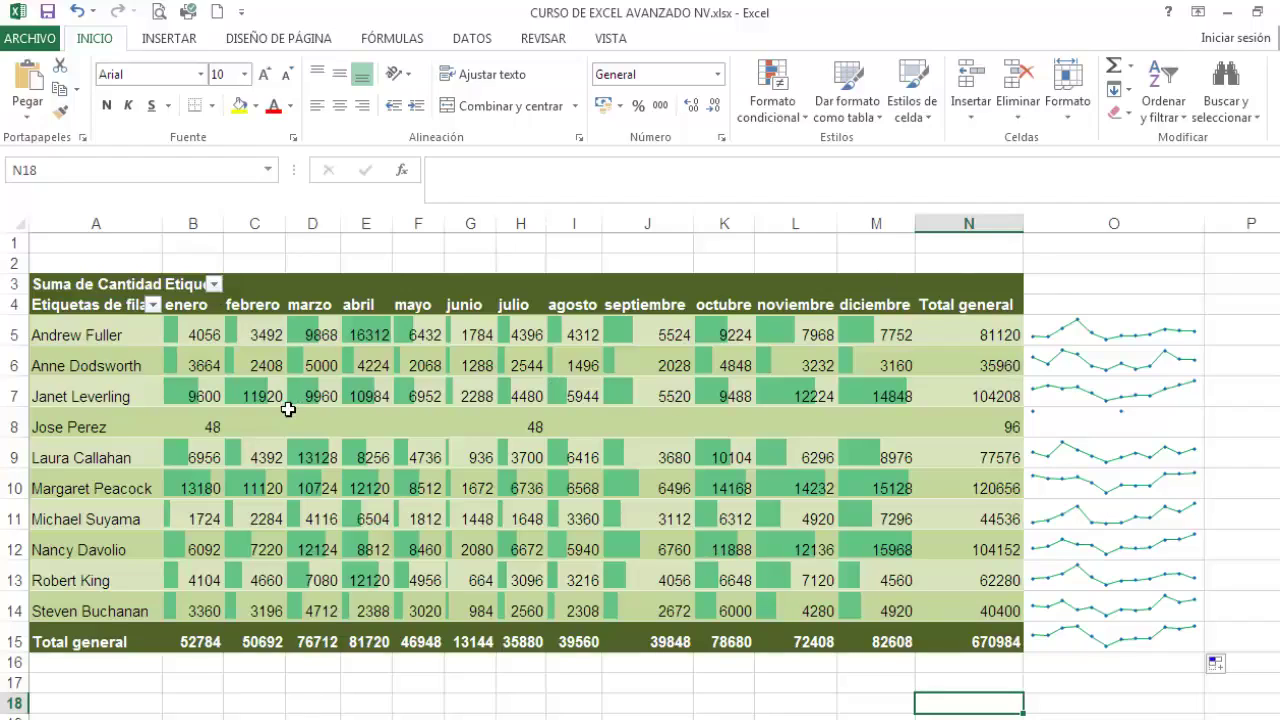
Step: Filter the pivot table's months to enero through junio by excluding julio to diciembre, and narrow the enero column
{"action": "scroll", "coordinate": [288, 409], "scroll_direction": "up", "scroll_amount": 4, "text": "ctrl"}
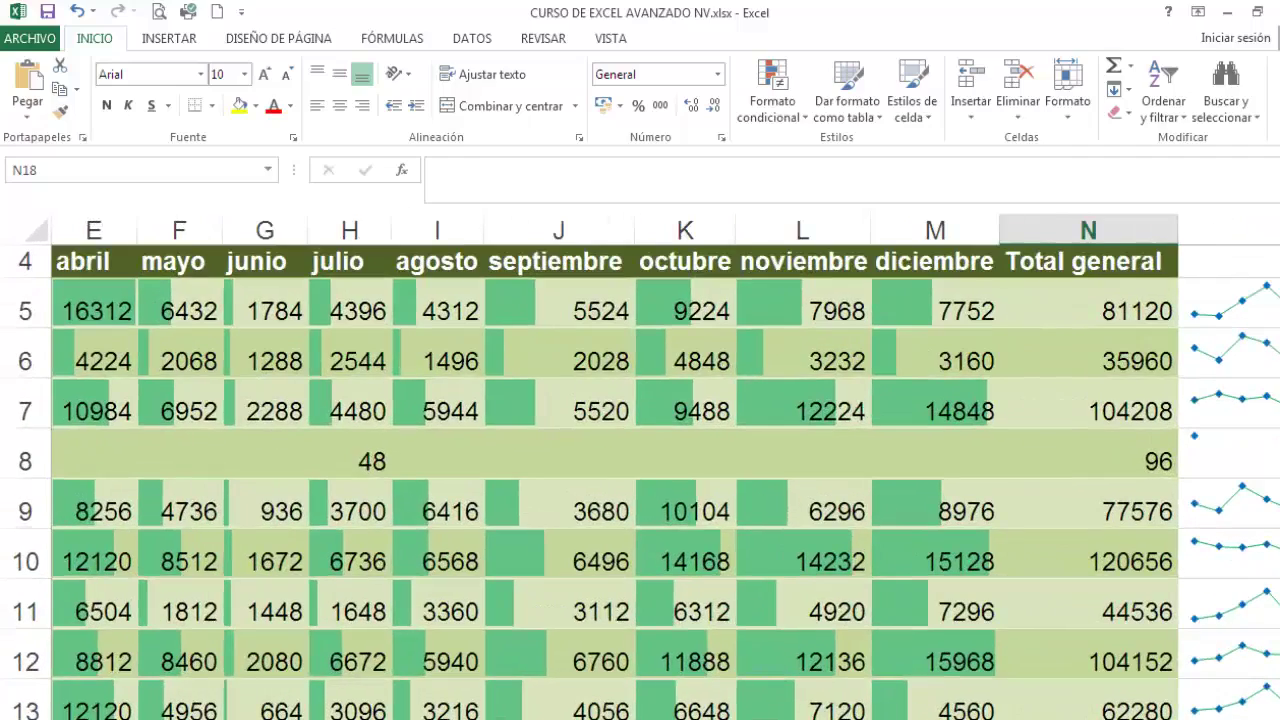
{"action": "scroll", "coordinate": [510, 568], "scroll_direction": "left", "scroll_amount": 2}
{"action": "scroll", "coordinate": [487, 395], "scroll_direction": "up", "scroll_amount": 1}
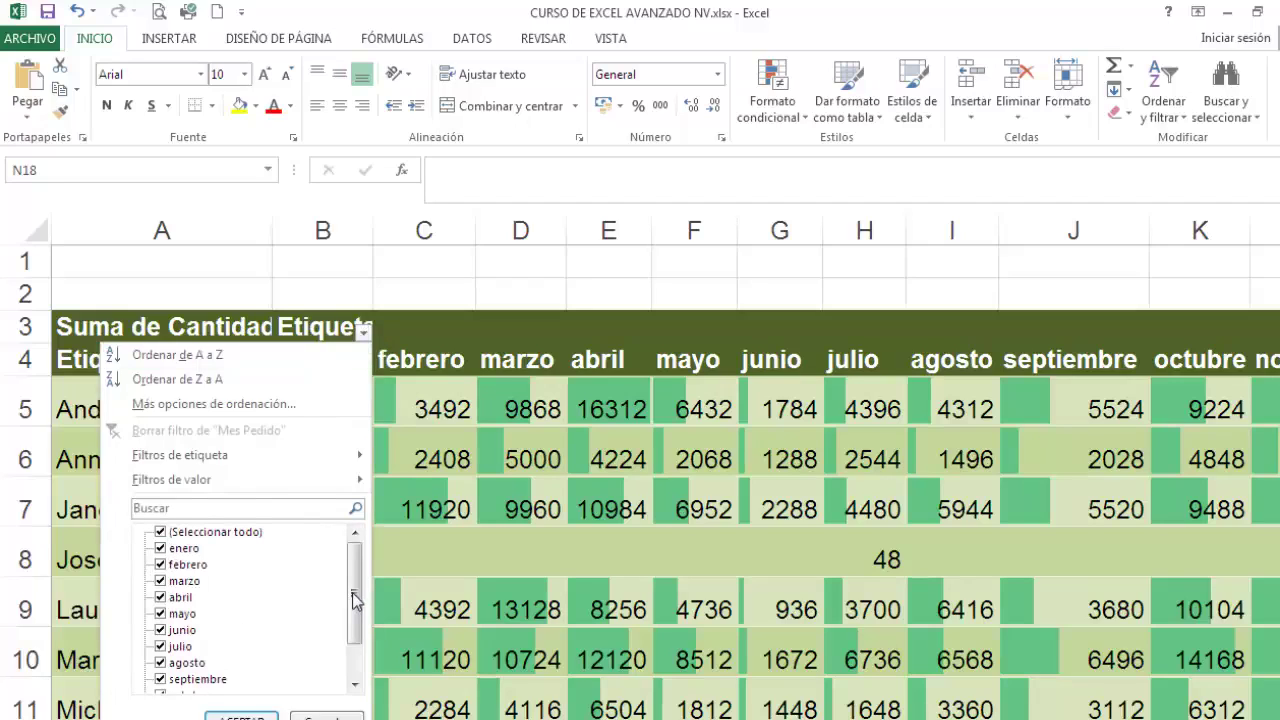
{"action": "scroll", "coordinate": [356, 600], "scroll_direction": "down", "scroll_amount": 1}
{"action": "left_click", "coordinate": [160, 597]}
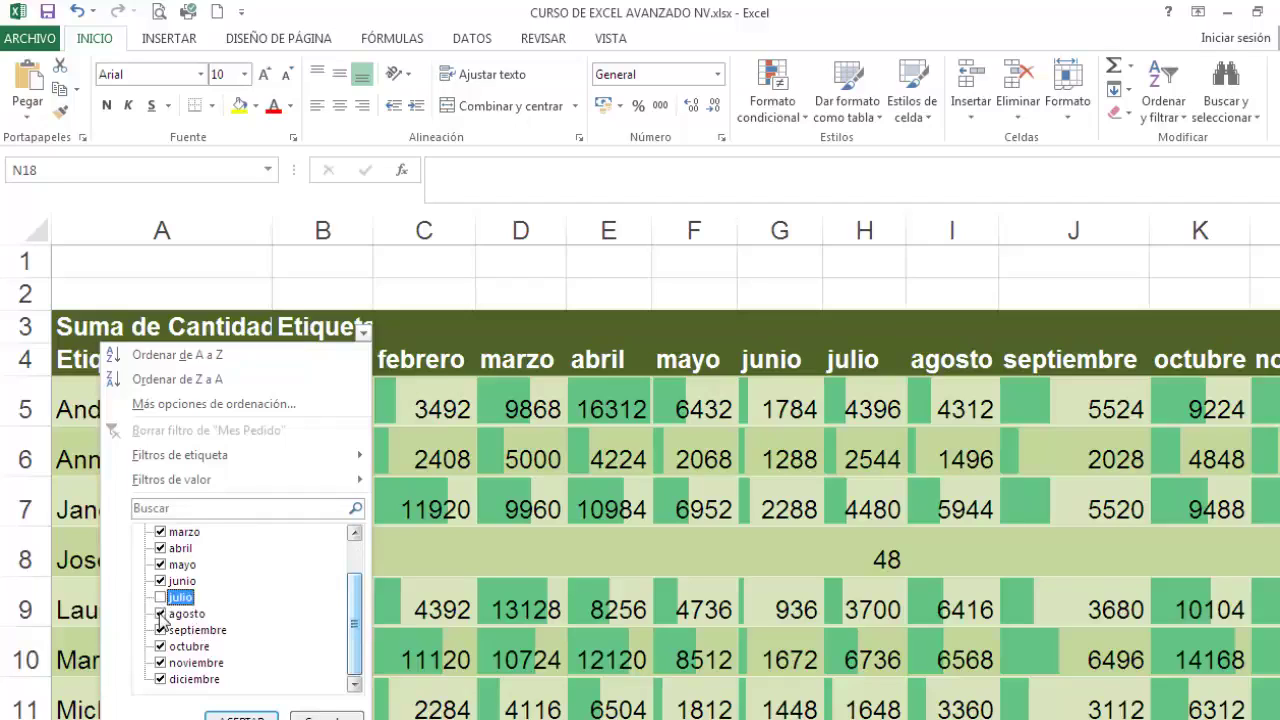
{"action": "left_click", "coordinate": [160, 613]}
{"action": "left_click", "coordinate": [160, 630]}
{"action": "left_click", "coordinate": [160, 646]}
{"action": "left_click", "coordinate": [160, 662]}
{"action": "left_click", "coordinate": [160, 679]}
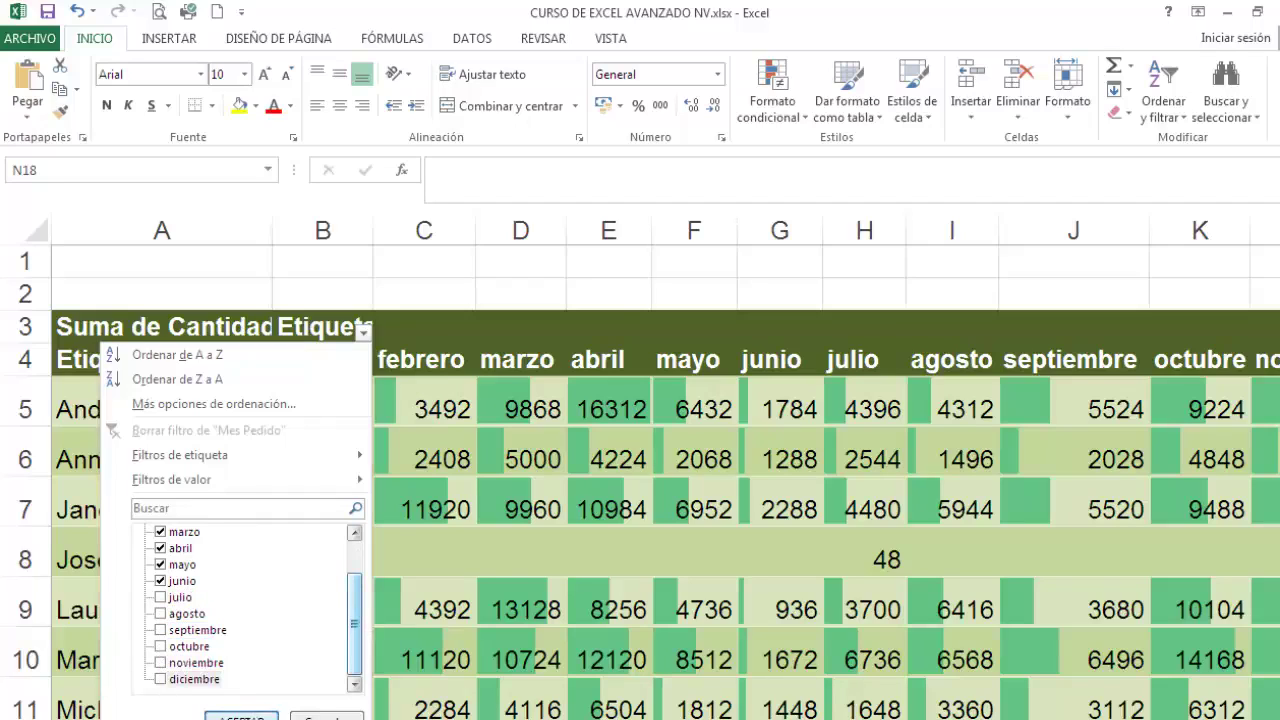
{"action": "left_click", "coordinate": [243, 714]}
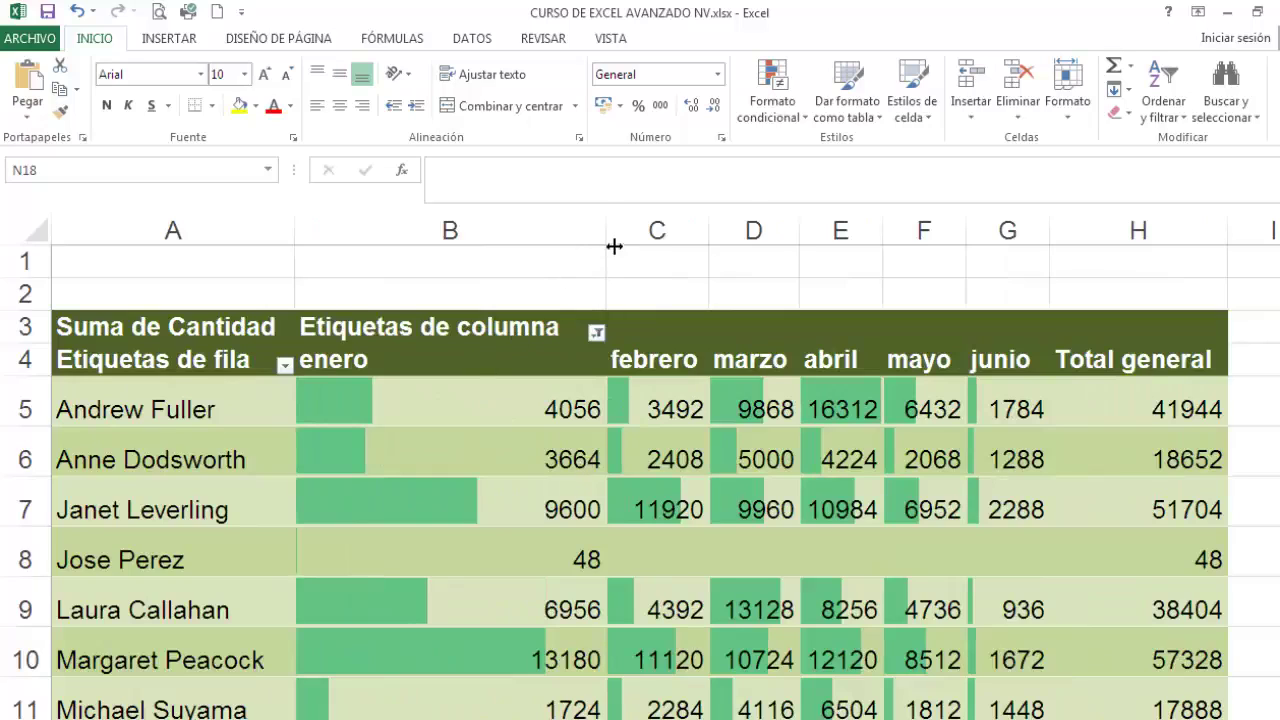
{"action": "left_click_drag", "start_coordinate": [614, 246], "coordinate": [428, 256]}
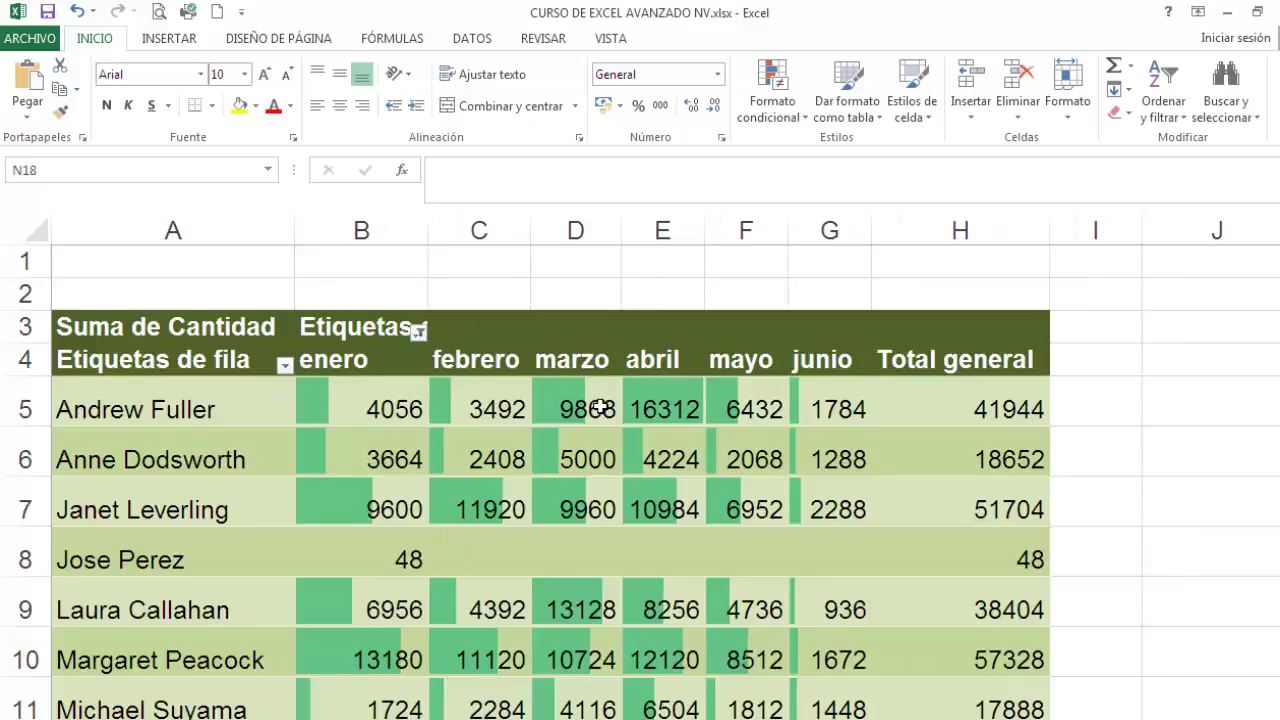
Step: Move the sparklines from column O to I4:I14 beside the filtered pivot table and widen column I
{"action": "scroll", "coordinate": [598, 407], "scroll_direction": "down", "scroll_amount": 2}
{"action": "scroll", "coordinate": [598, 407], "scroll_direction": "down", "scroll_amount": 1}
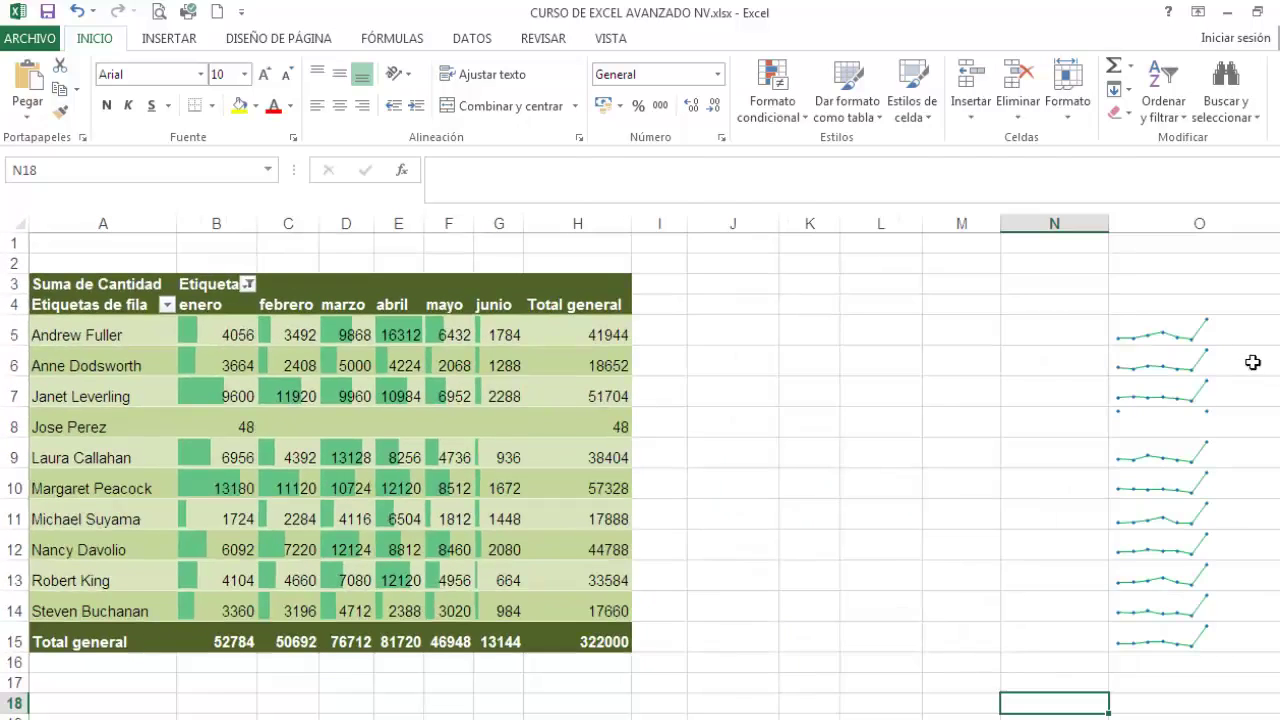
{"action": "left_click_drag", "start_coordinate": [1216, 340], "coordinate": [650, 628]}
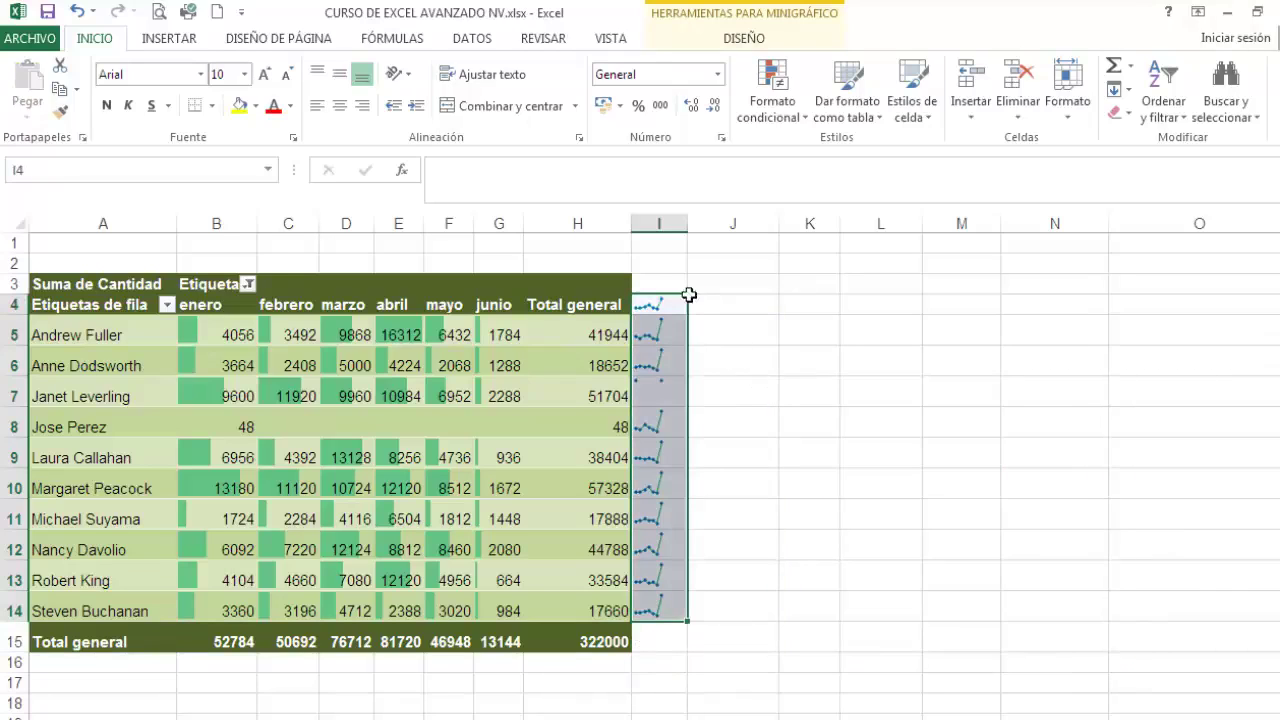
{"action": "left_click_drag", "start_coordinate": [688, 226], "coordinate": [812, 246]}
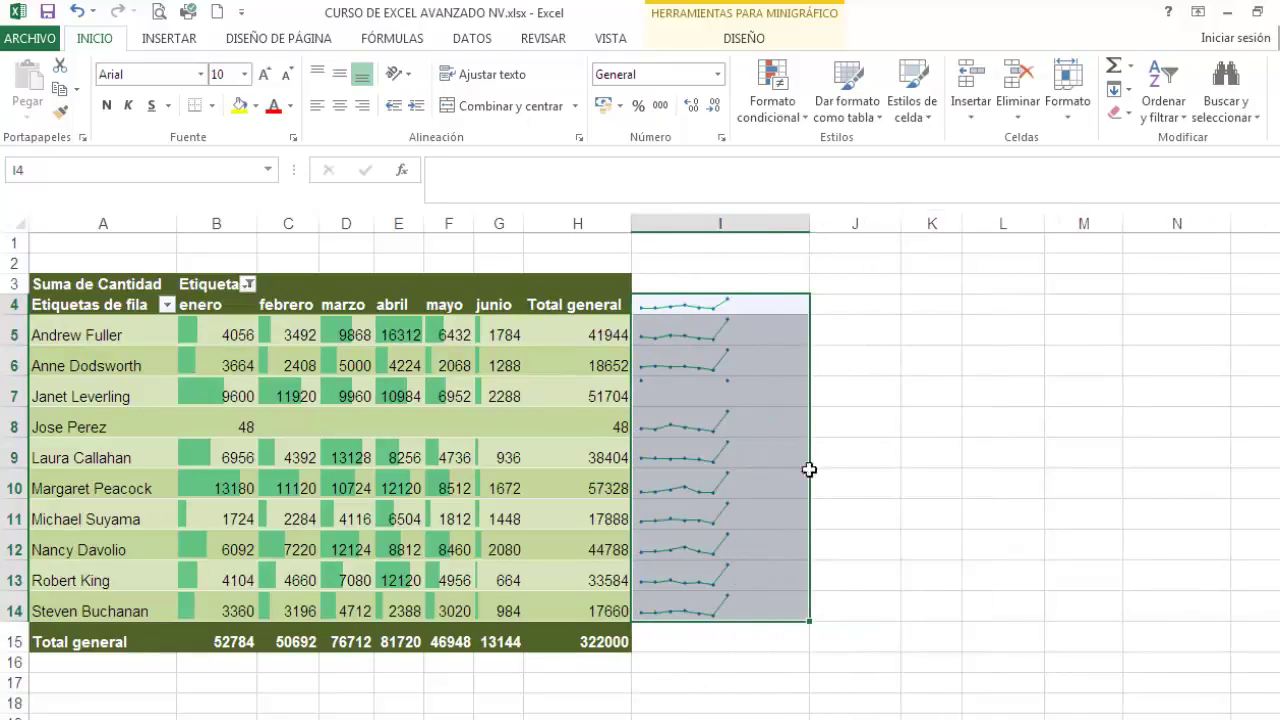
{"action": "left_click", "coordinate": [748, 665]}
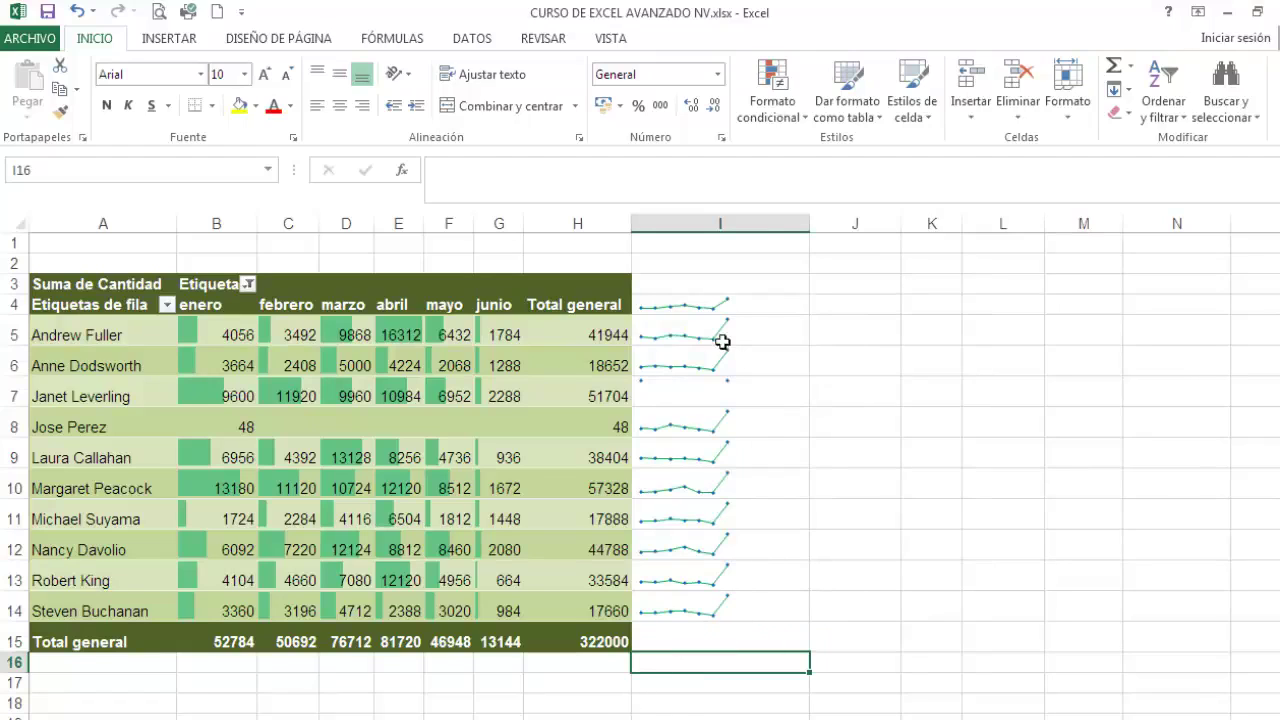
{"action": "left_click", "coordinate": [730, 307]}
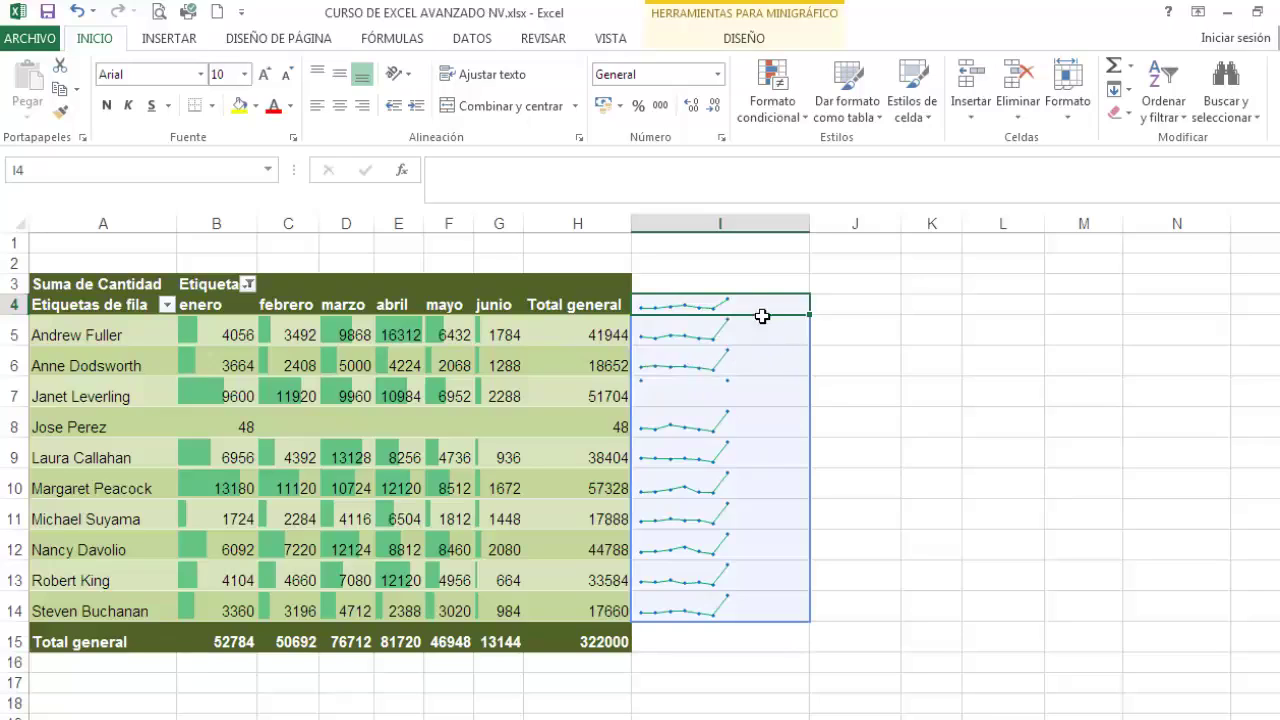
{"action": "left_click_drag", "start_coordinate": [762, 316], "coordinate": [741, 615]}
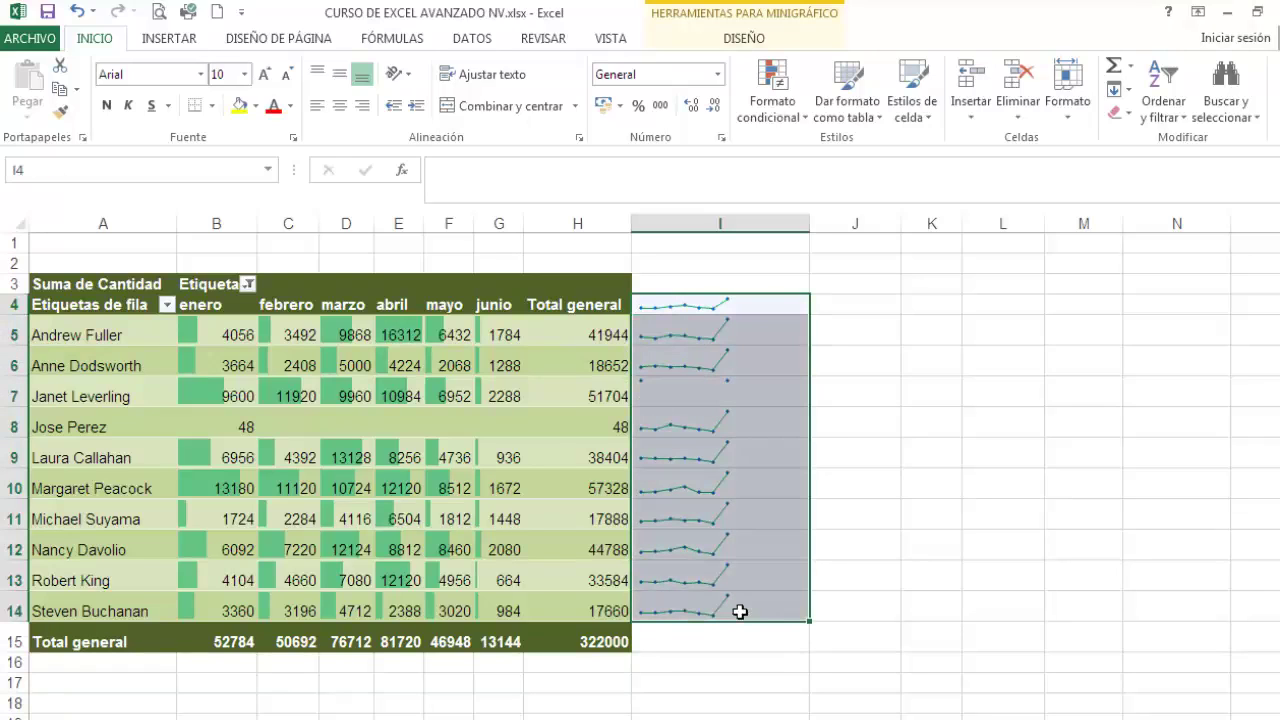
{"action": "left_click", "coordinate": [728, 306]}
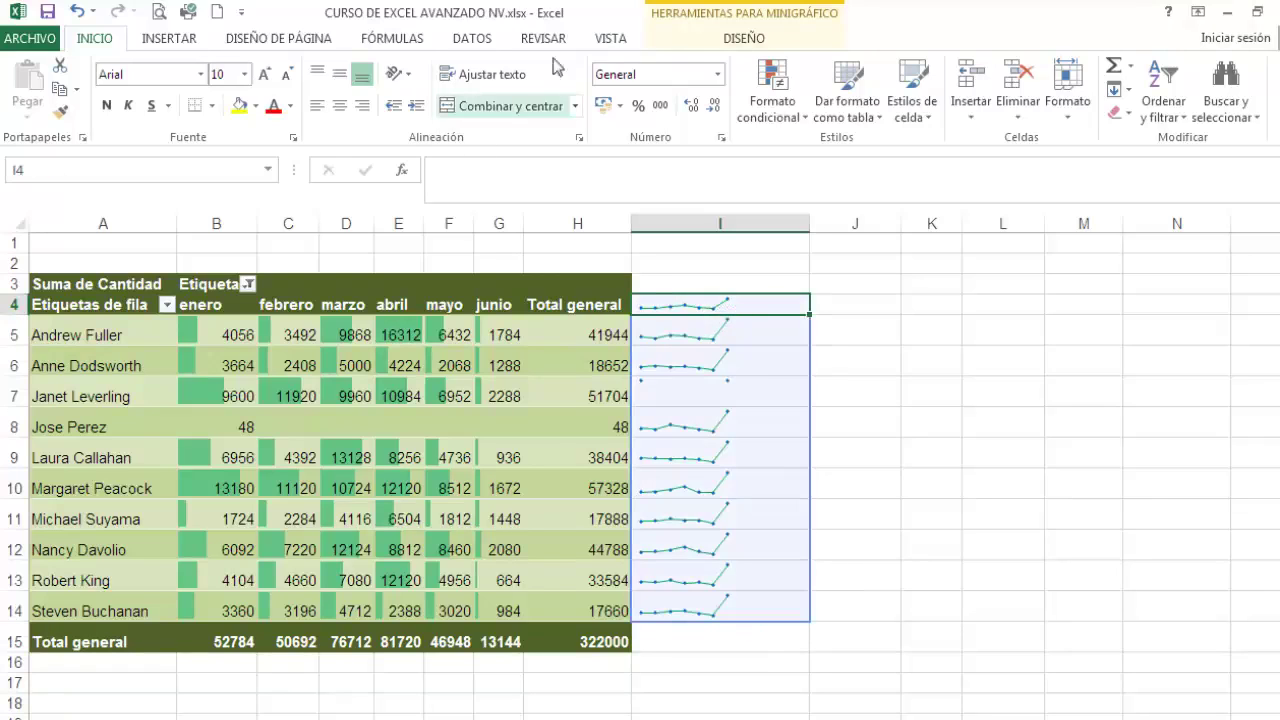
{"action": "left_click", "coordinate": [170, 40]}
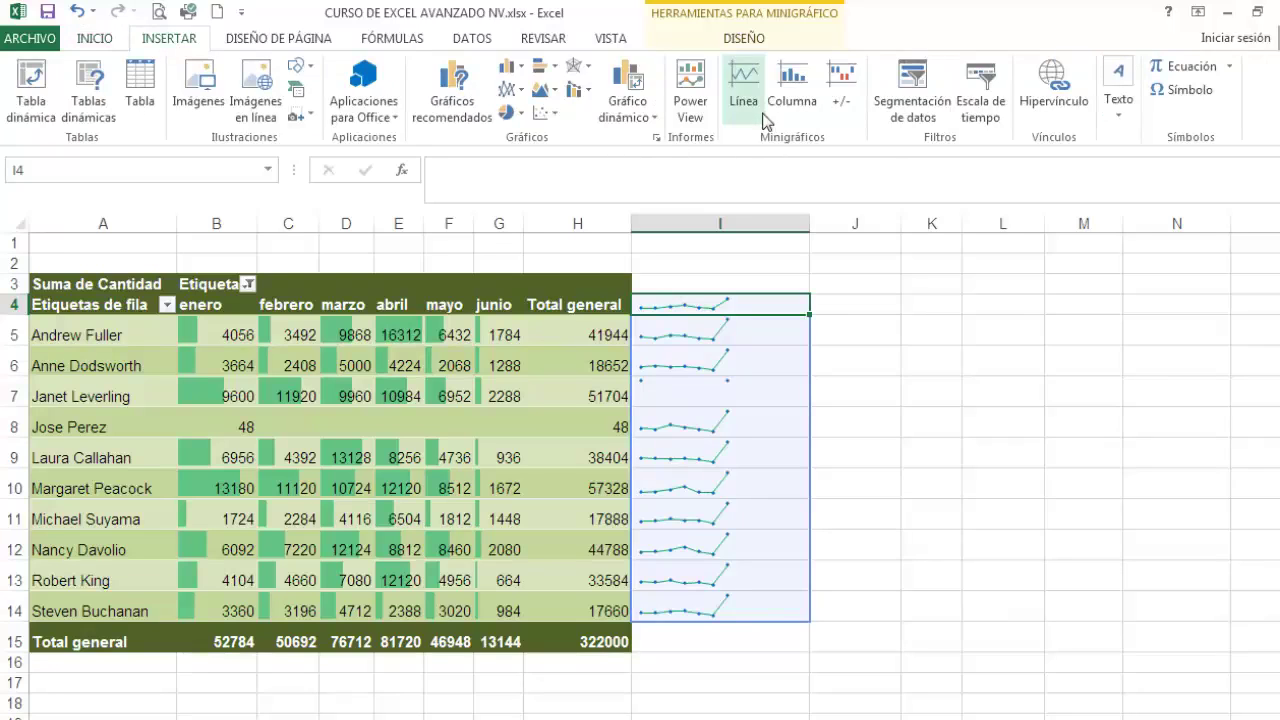
{"action": "left_click", "coordinate": [744, 86]}
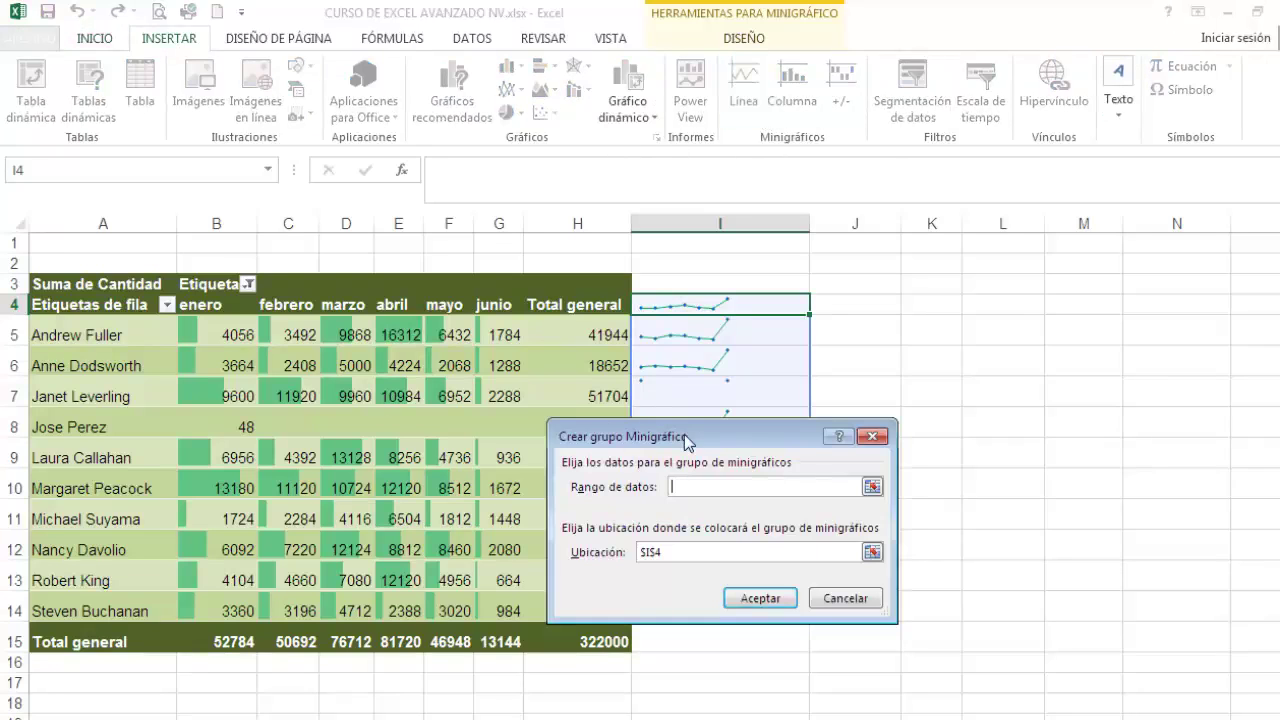
{"action": "left_click", "coordinate": [843, 598]}
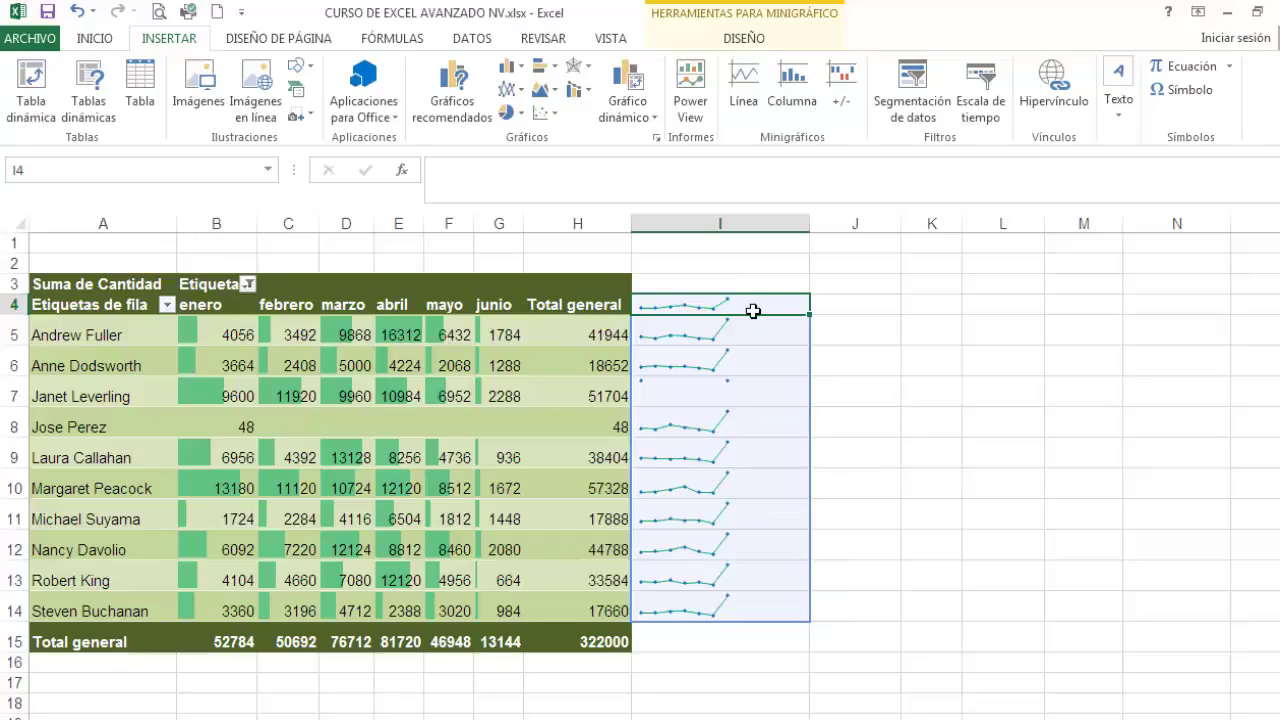
Step: Change the data range of the sparkline group in I4:I14 to B5:G5
{"action": "left_click", "coordinate": [805, 22]}
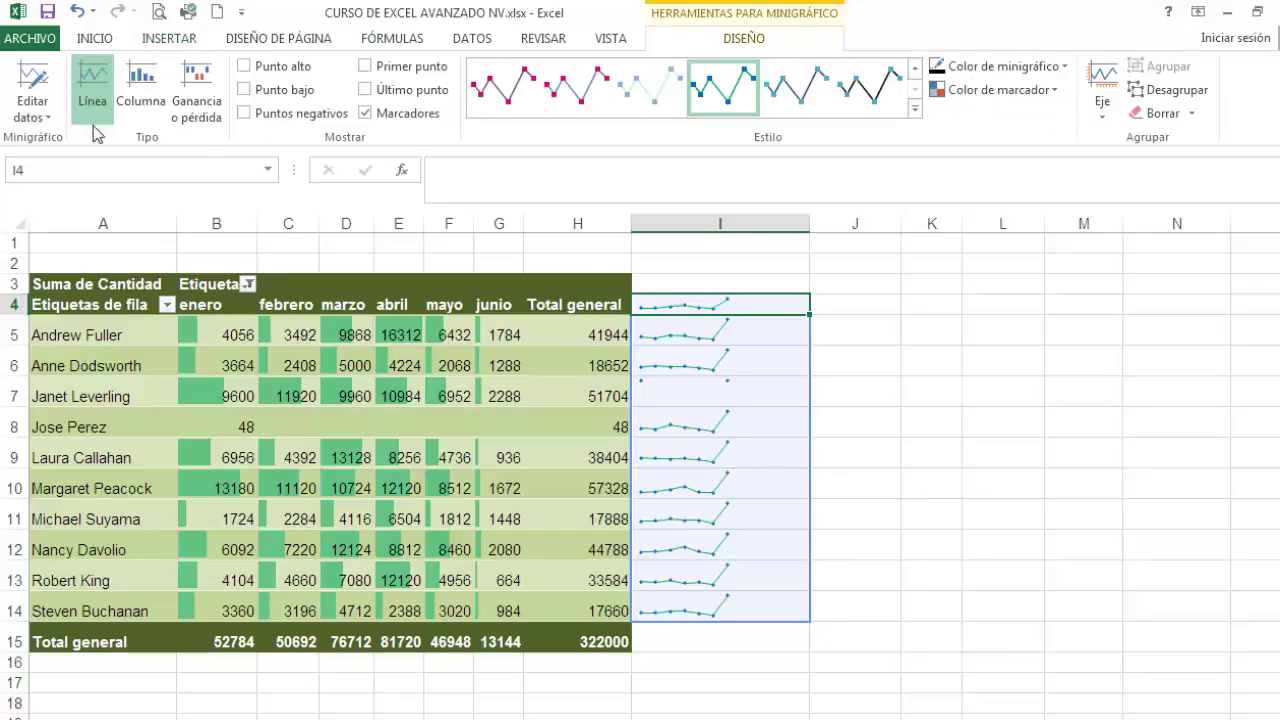
{"action": "left_click", "coordinate": [47, 117]}
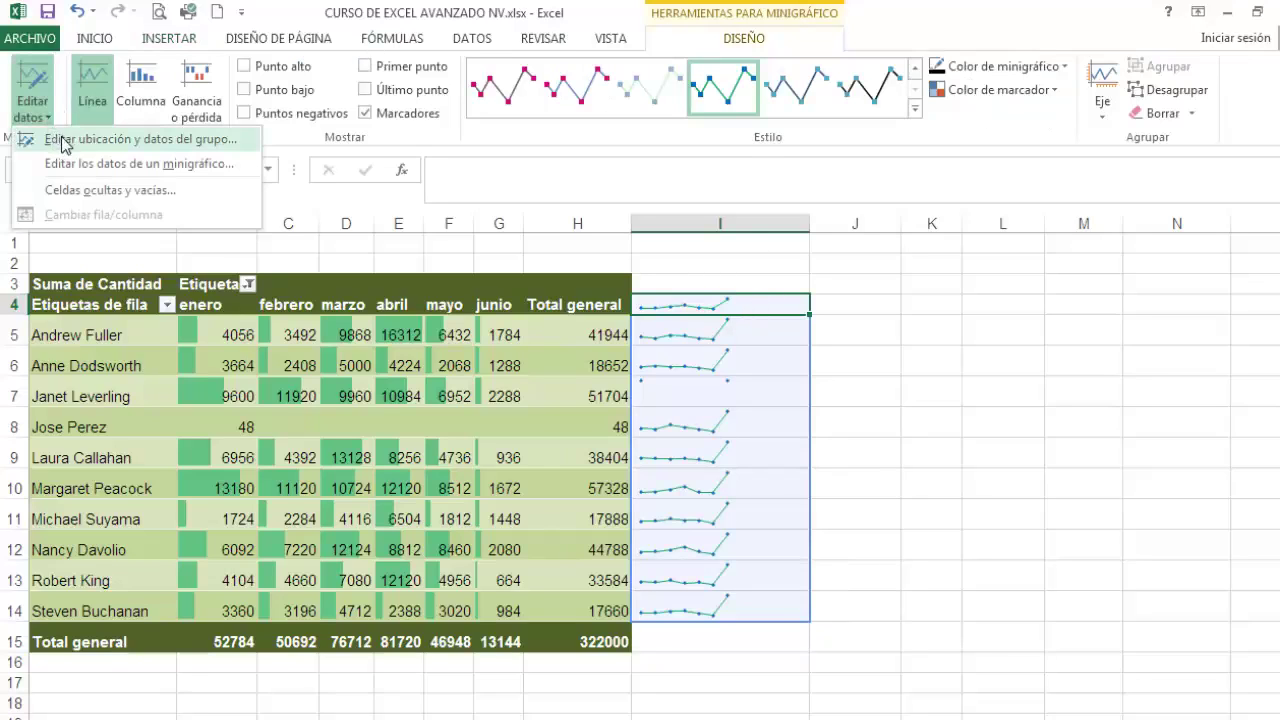
{"action": "left_click", "coordinate": [112, 141]}
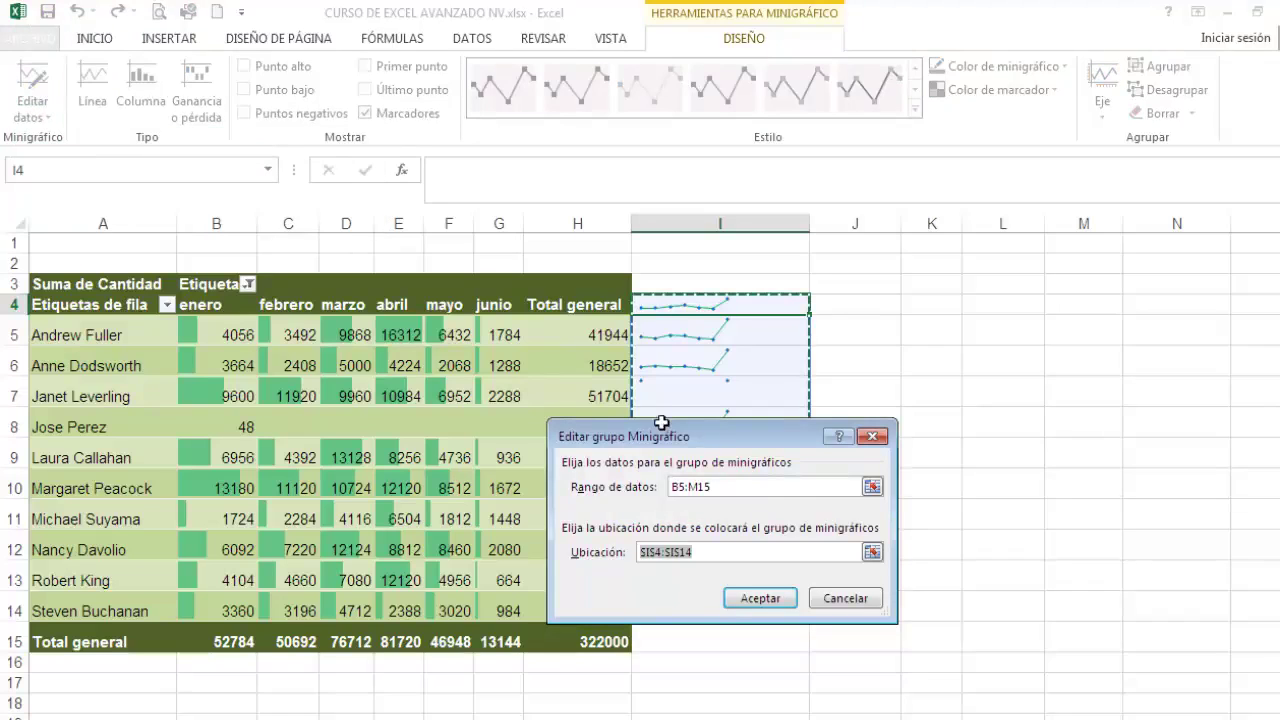
{"action": "left_click", "coordinate": [645, 494]}
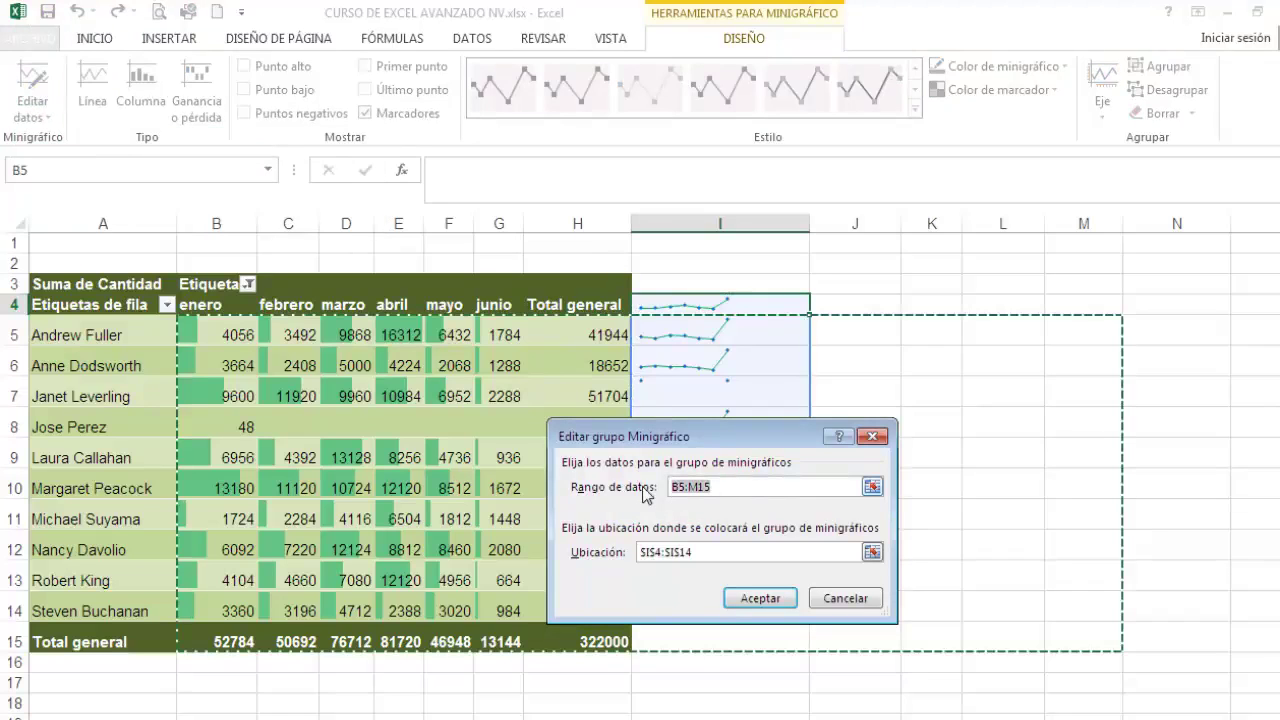
{"action": "key", "text": "Delete"}
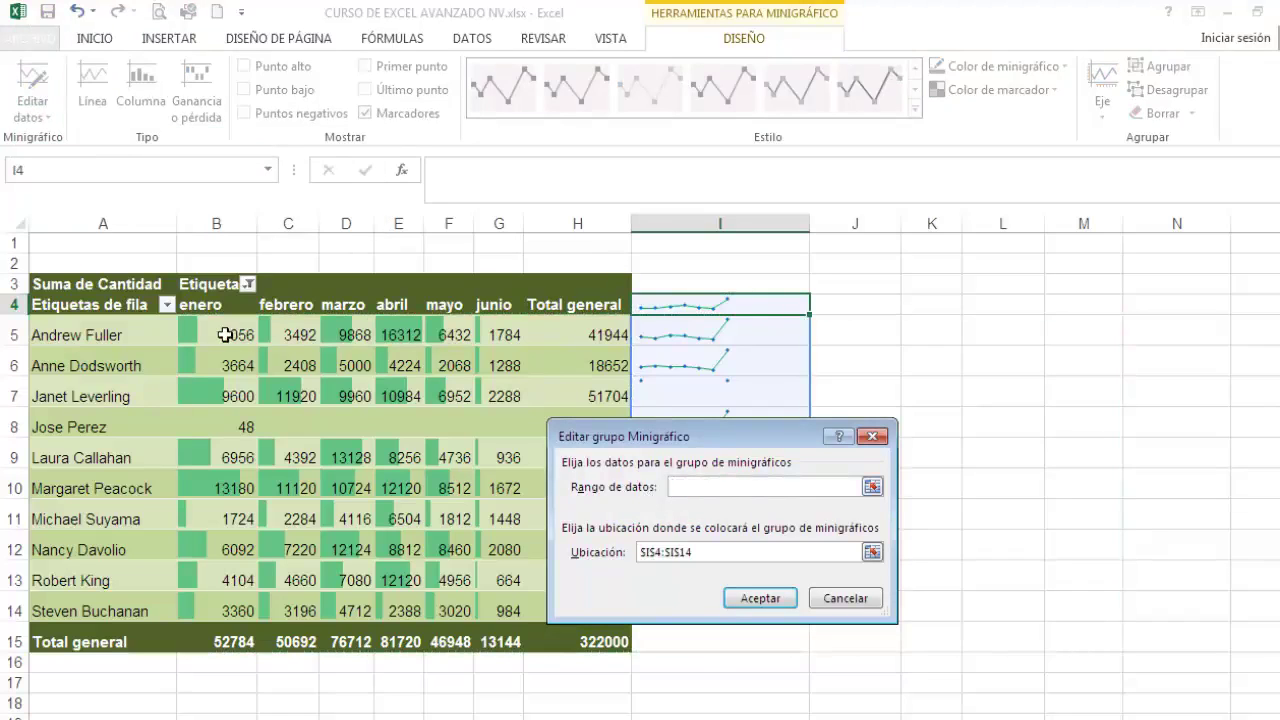
{"action": "left_click_drag", "start_coordinate": [224, 339], "coordinate": [502, 338]}
{"action": "left_click", "coordinate": [757, 599]}
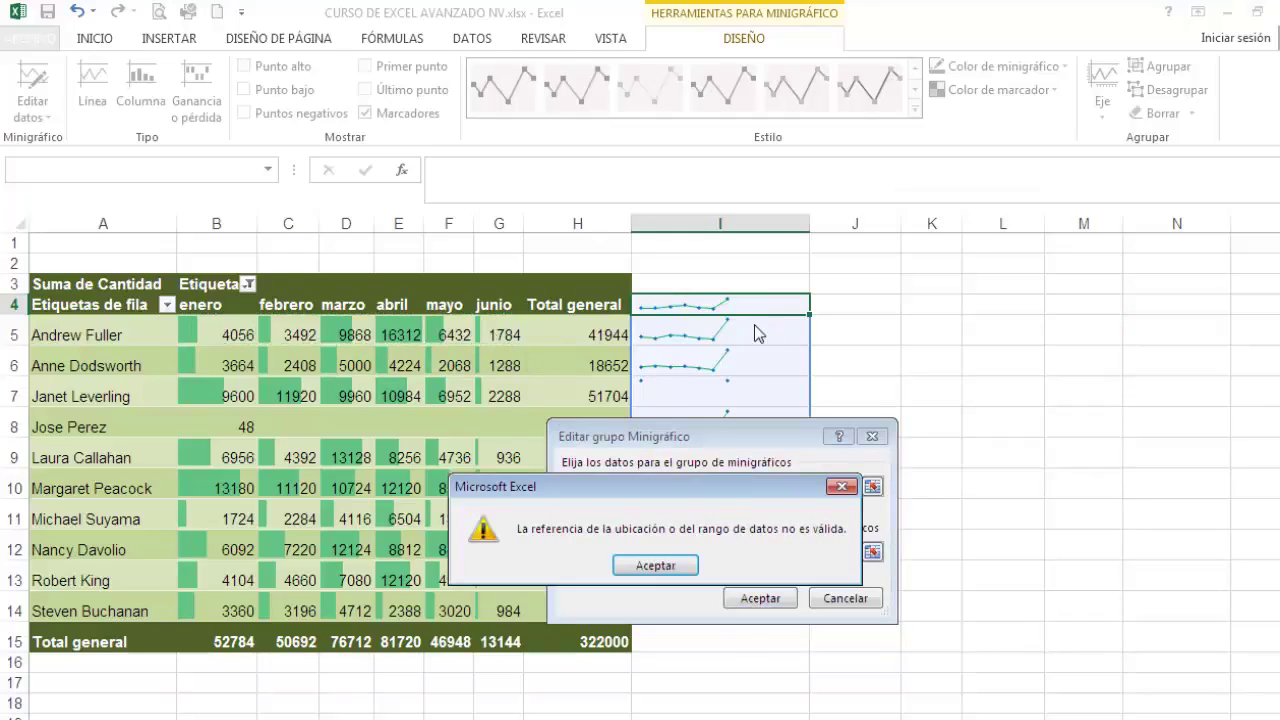
{"action": "left_click", "coordinate": [655, 560]}
Step: Set the sparkline location to I4 only and fill that sparkline down column I through row 15
{"action": "left_click_drag", "start_coordinate": [646, 566], "coordinate": [658, 566]}
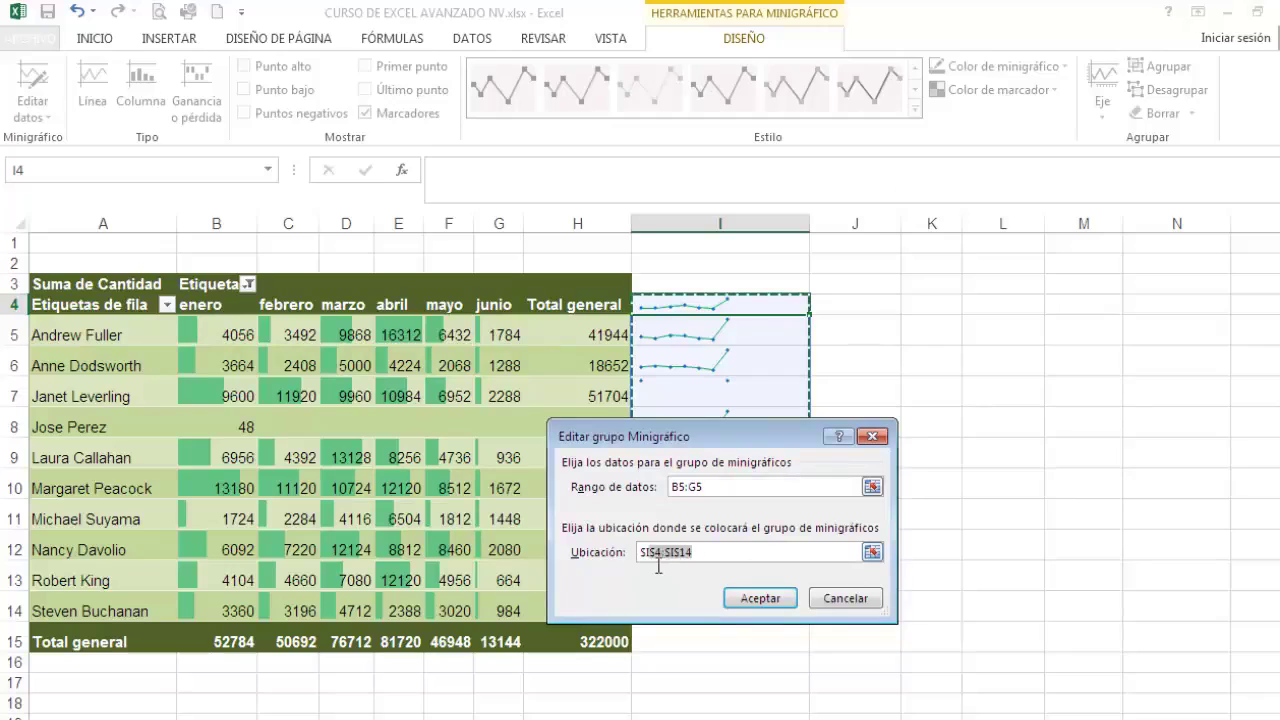
{"action": "key", "text": "BackSpace"}
{"action": "left_click", "coordinate": [724, 306]}
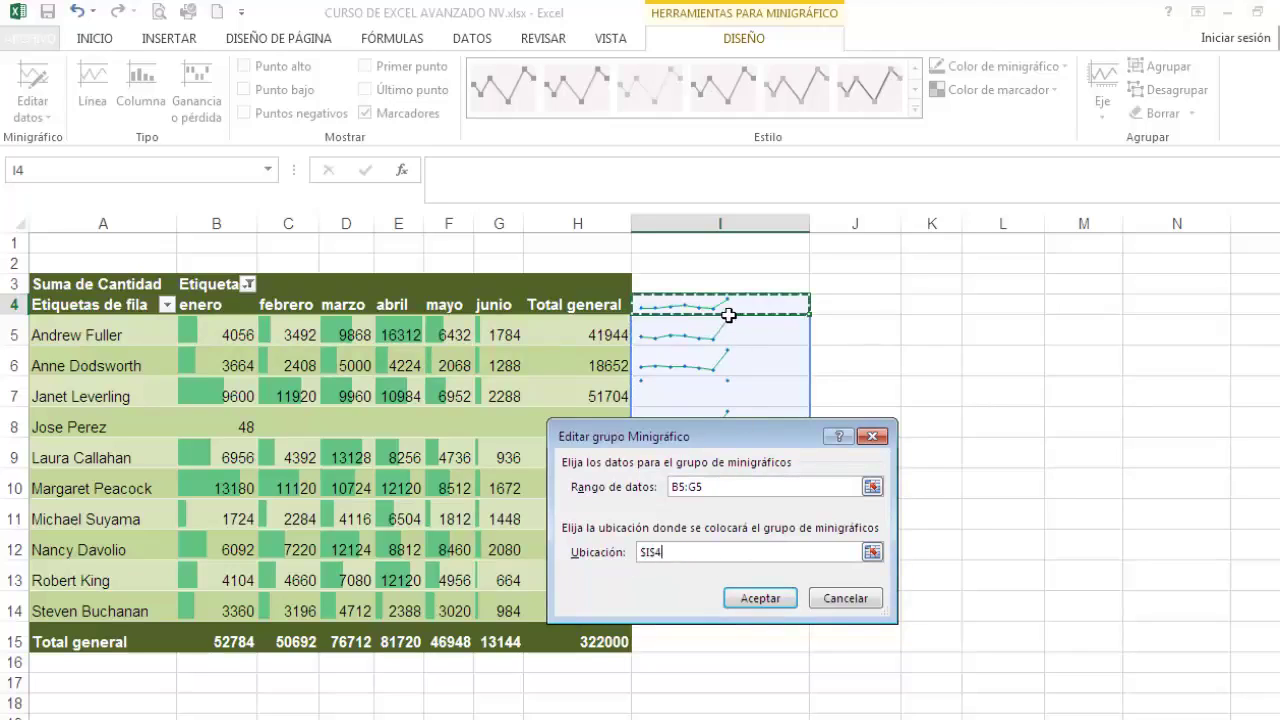
{"action": "left_click", "coordinate": [757, 599]}
{"action": "left_click_drag", "start_coordinate": [821, 320], "coordinate": [780, 655]}
{"action": "left_click", "coordinate": [745, 719]}
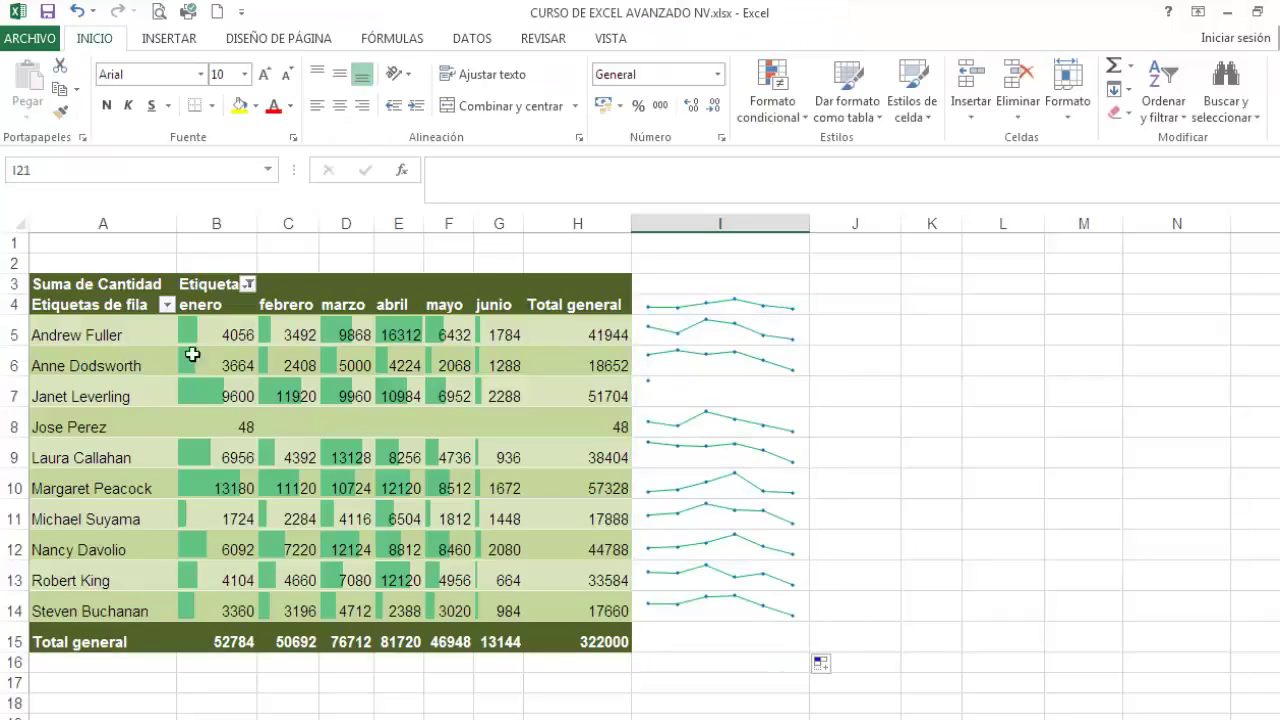
Step: Widen the febrero to junio columns of the pivot table
{"action": "left_click_drag", "start_coordinate": [536, 228], "coordinate": [578, 228]}
{"action": "left_click_drag", "start_coordinate": [488, 228], "coordinate": [578, 228]}
{"action": "left_click_drag", "start_coordinate": [423, 228], "coordinate": [349, 235]}
Step: Open the value field settings of Suma de Cantidad and confirm them with Suma as the summary calculation
{"action": "left_click", "coordinate": [324, 340]}
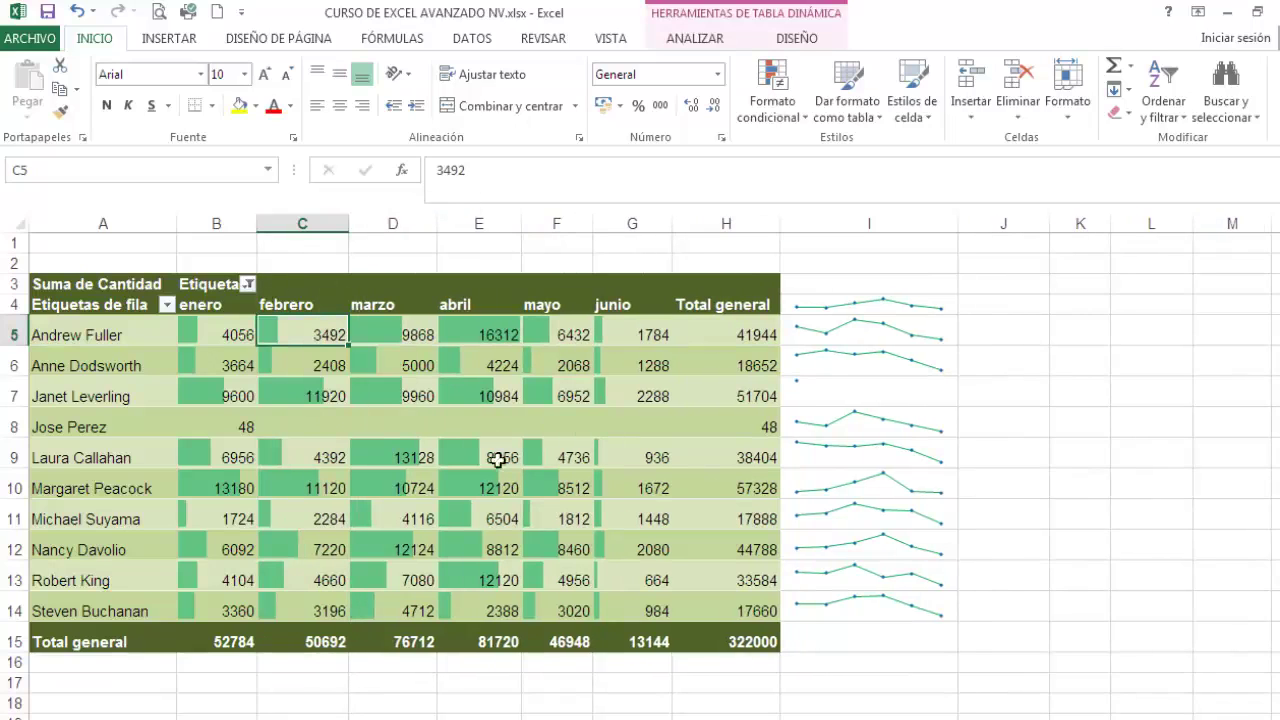
{"action": "left_click", "coordinate": [414, 342]}
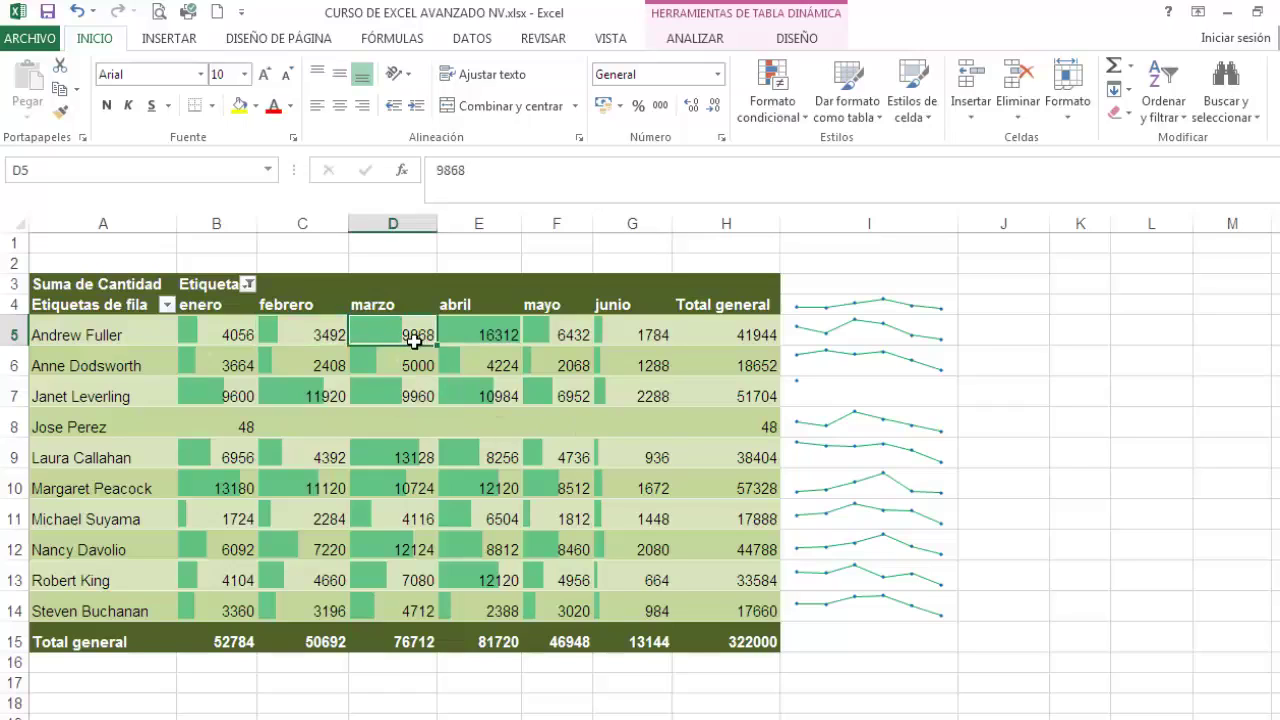
{"action": "right_click", "coordinate": [417, 340]}
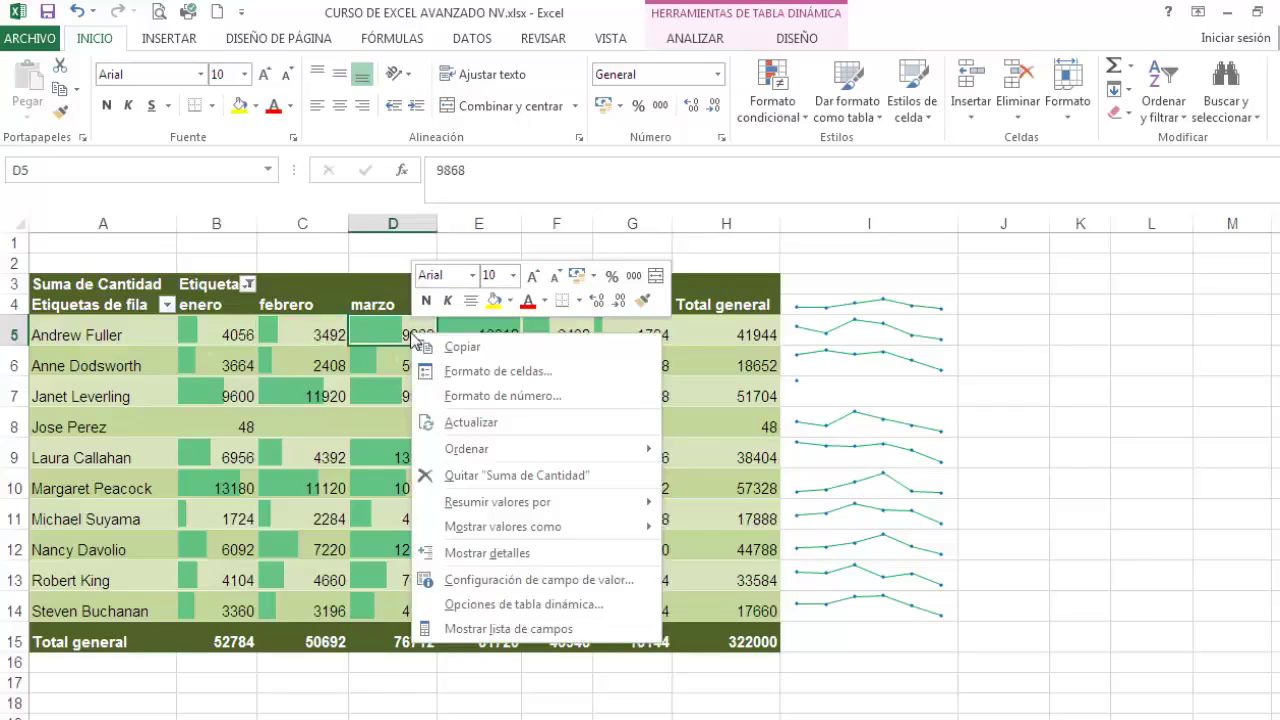
{"action": "left_click", "coordinate": [558, 584]}
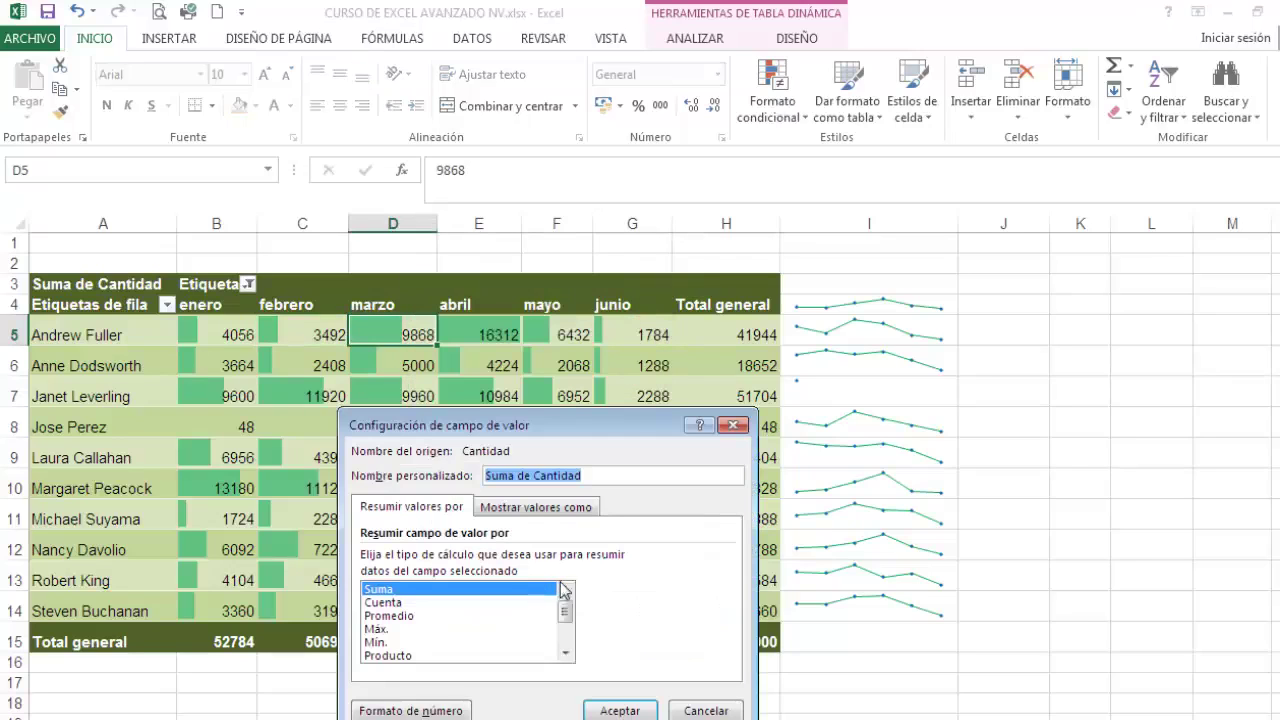
{"action": "left_click", "coordinate": [628, 710]}
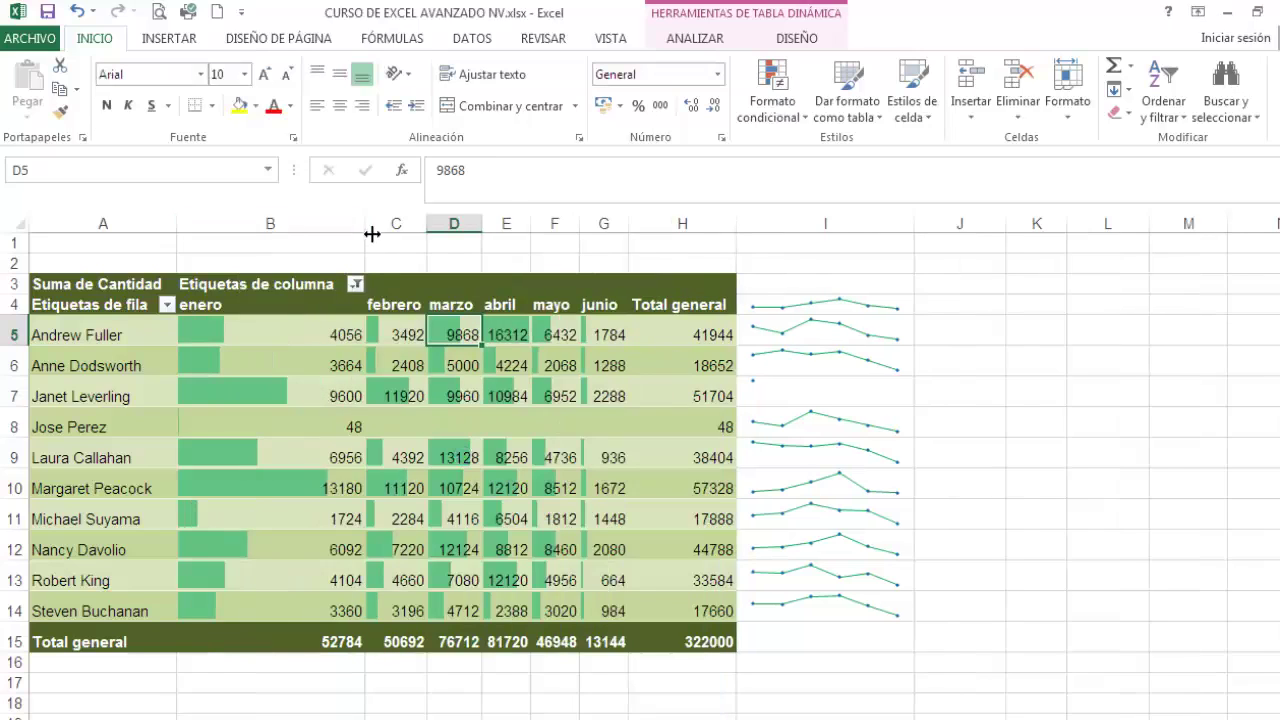
Step: Even out the widths of month columns B to G and center the month headings in B4:G4
{"action": "left_click_drag", "start_coordinate": [365, 234], "coordinate": [698, 231]}
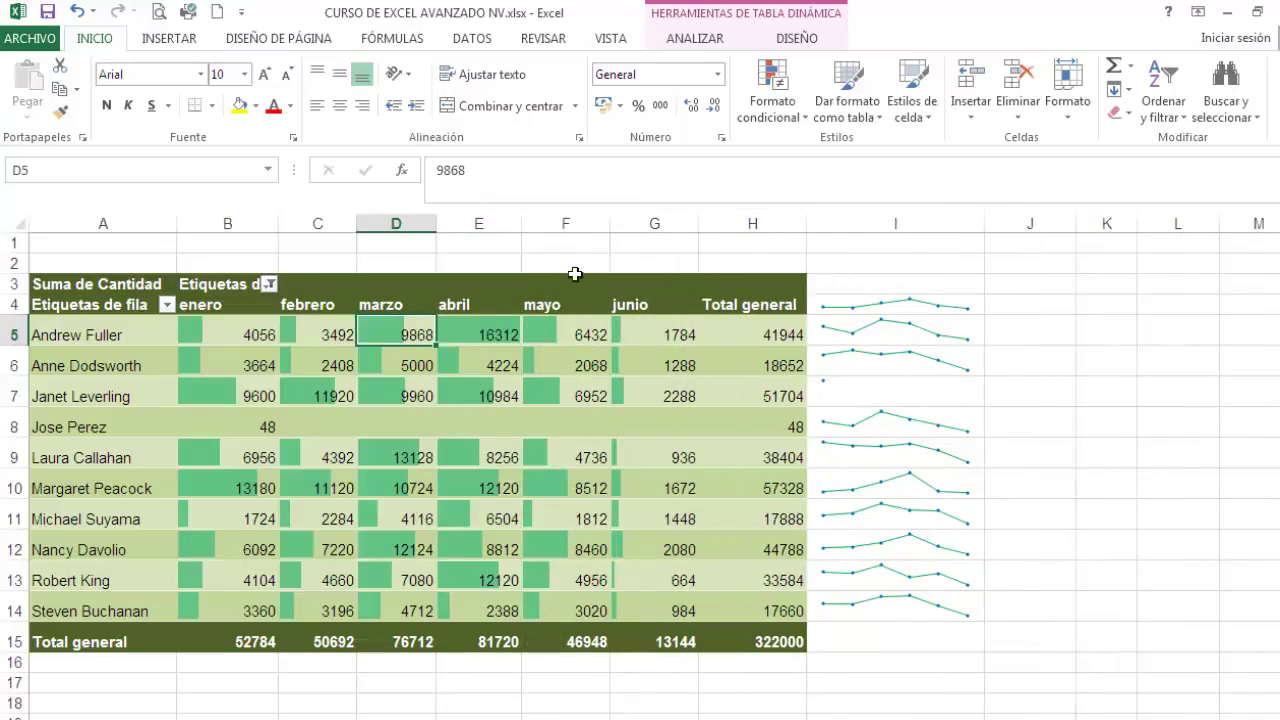
{"action": "left_click_drag", "start_coordinate": [437, 226], "coordinate": [453, 228]}
{"action": "left_click_drag", "start_coordinate": [242, 317], "coordinate": [660, 305]}
{"action": "left_click", "coordinate": [340, 106]}
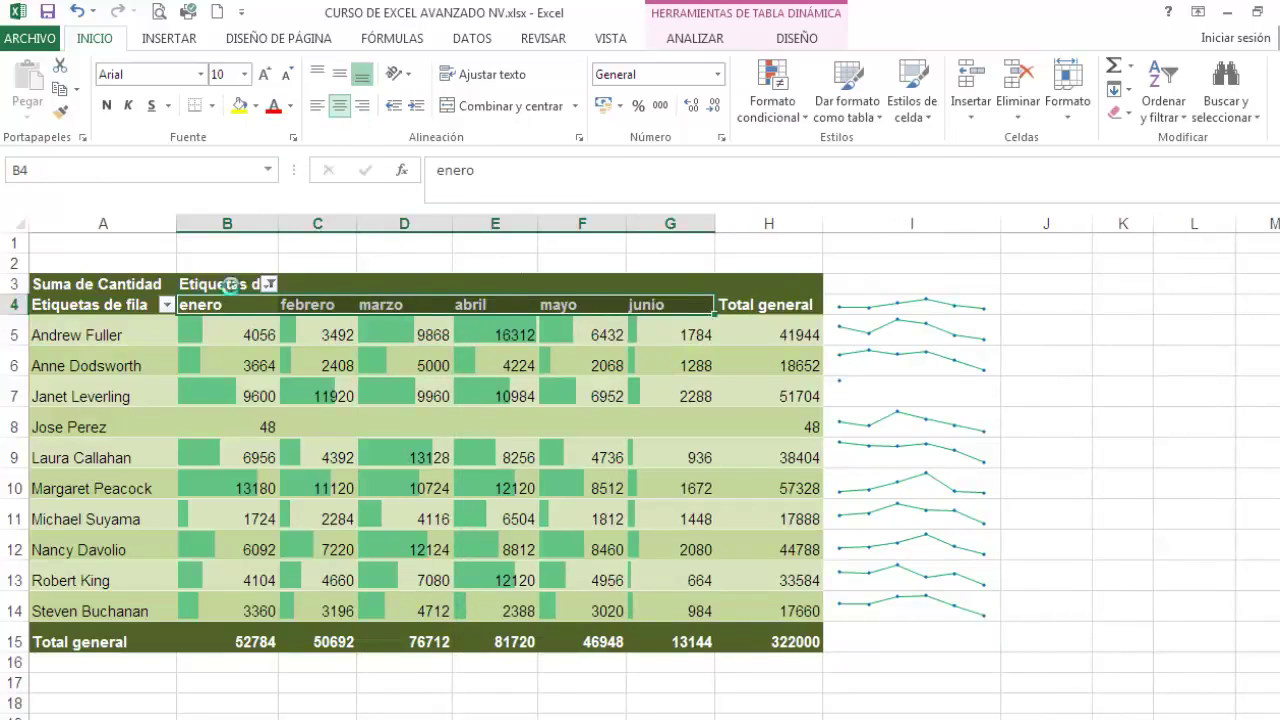
{"action": "left_click", "coordinate": [405, 365]}
{"action": "left_click", "coordinate": [505, 714]}
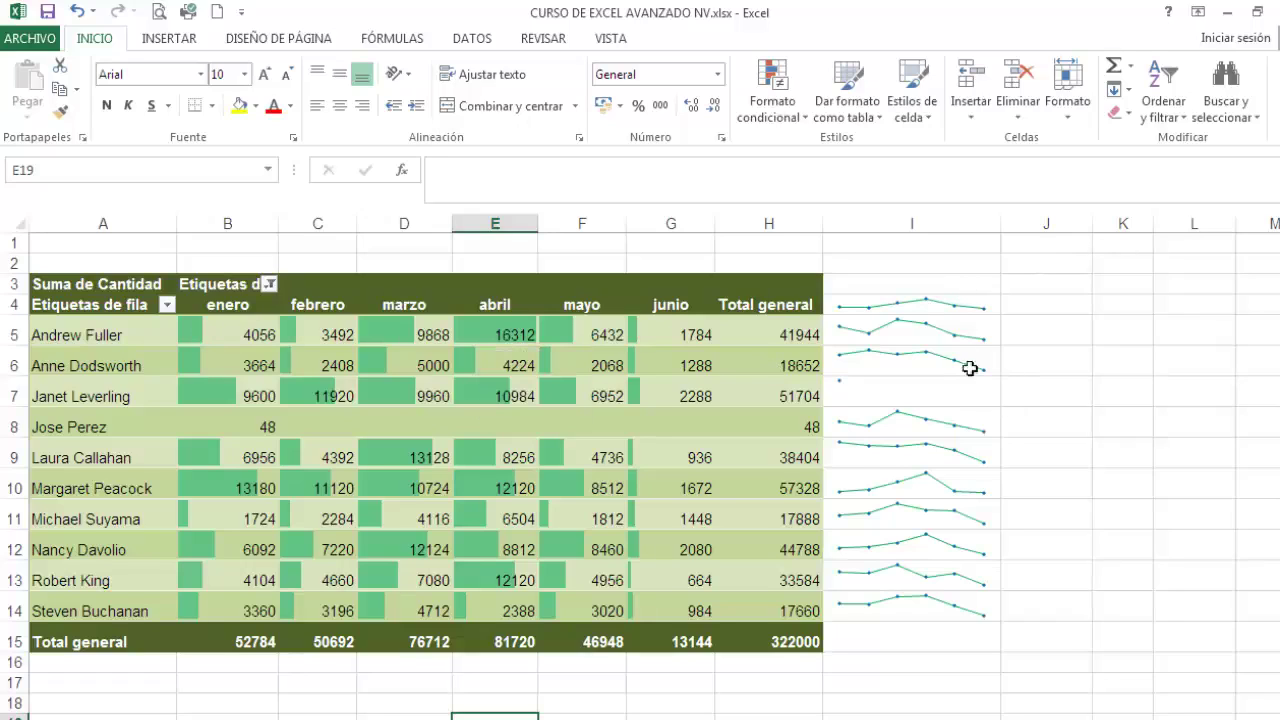
{"action": "left_click_drag", "start_coordinate": [924, 296], "coordinate": [100, 651]}
{"action": "left_click", "coordinate": [495, 718]}
{"action": "left_click", "coordinate": [440, 492]}
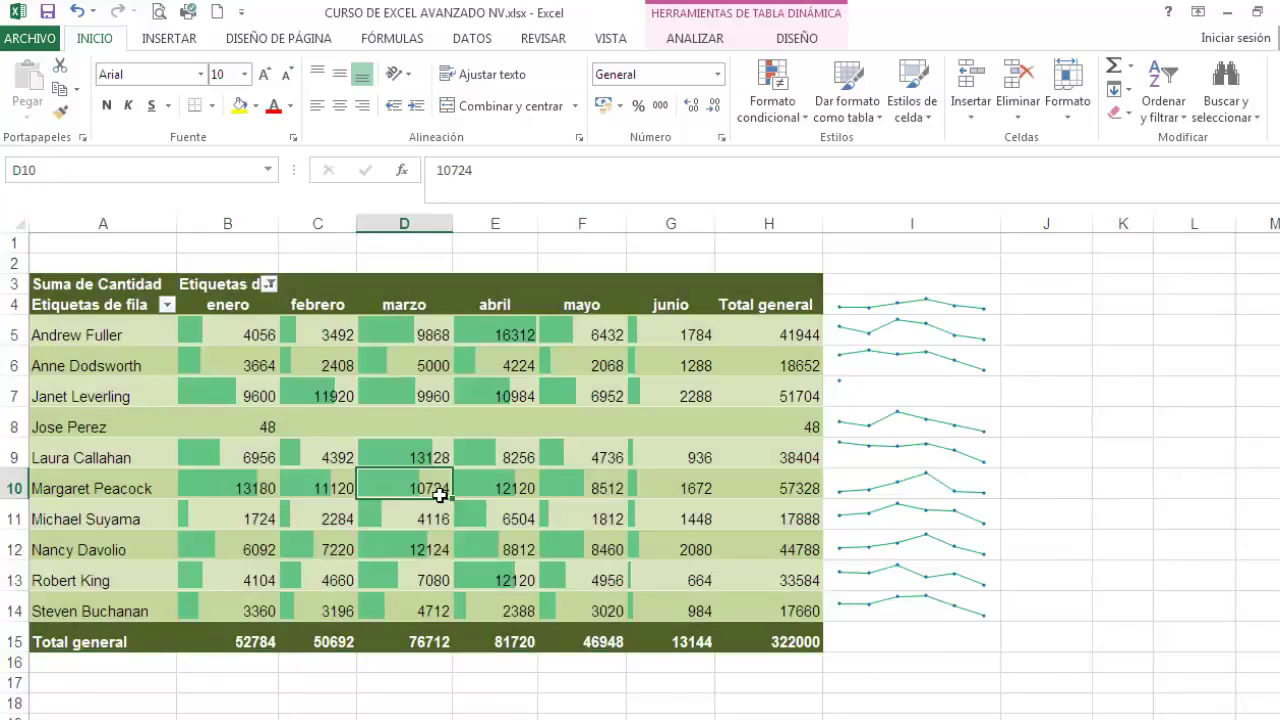